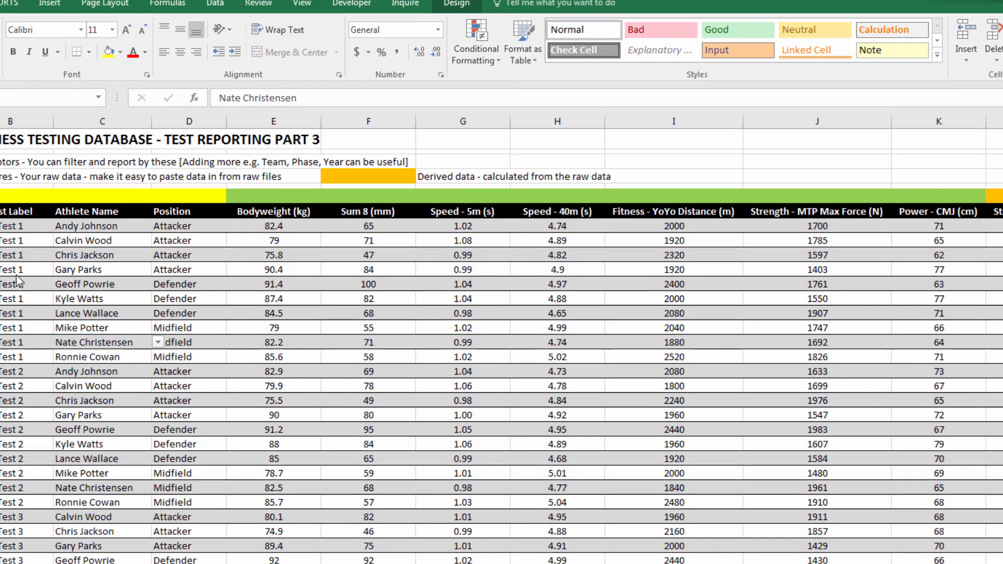
# Check that the data table is named TBLDatabase, then build PivotTable2 from it on a new worksheet
pyautogui.click(36, 289)
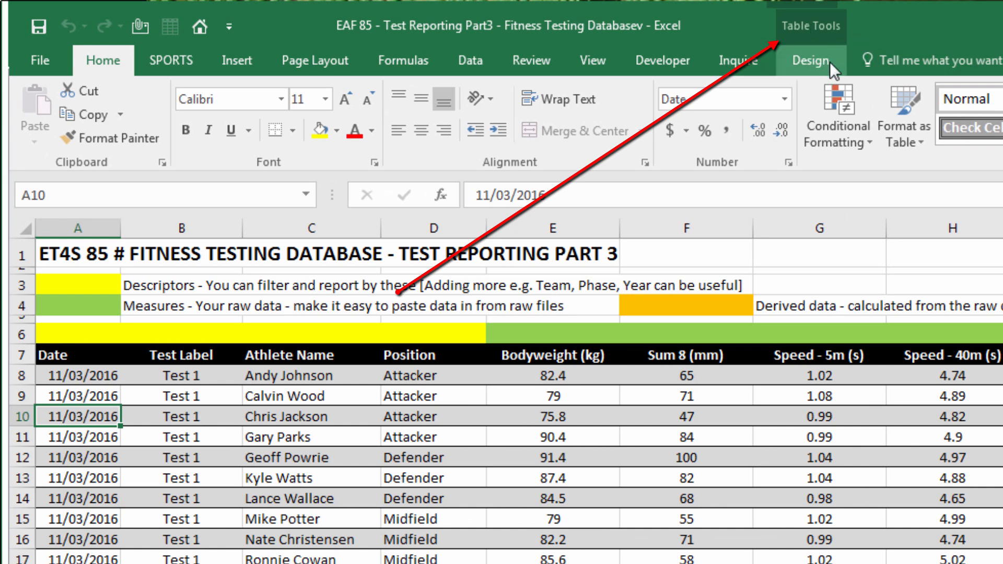
pyautogui.click(814, 62)
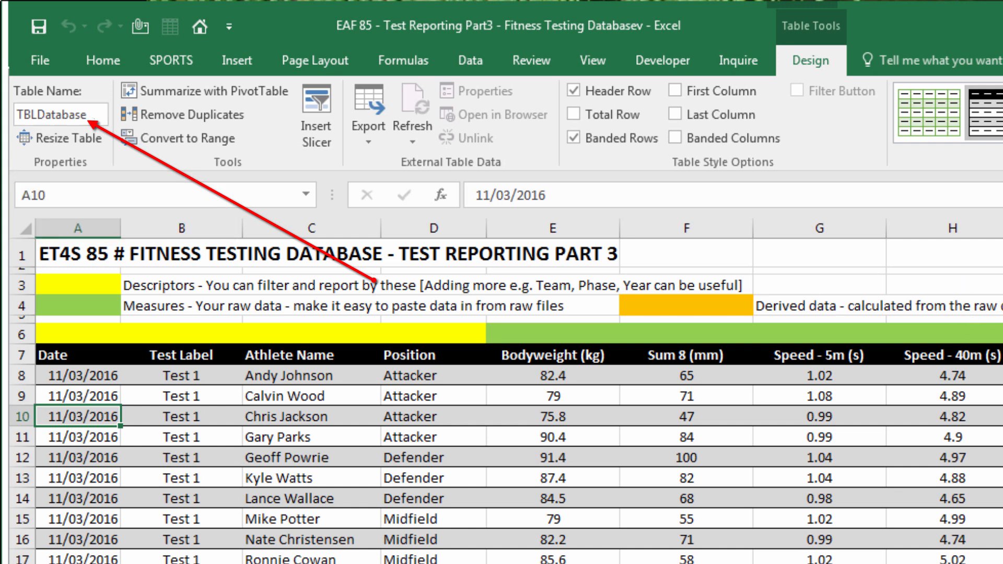
pyautogui.click(994, 118)
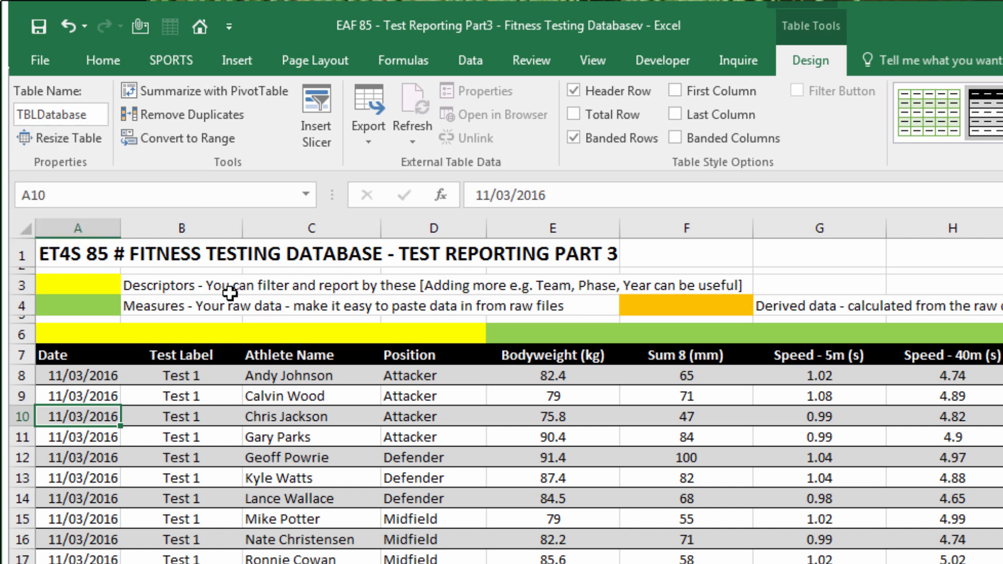
pyautogui.click(240, 60)
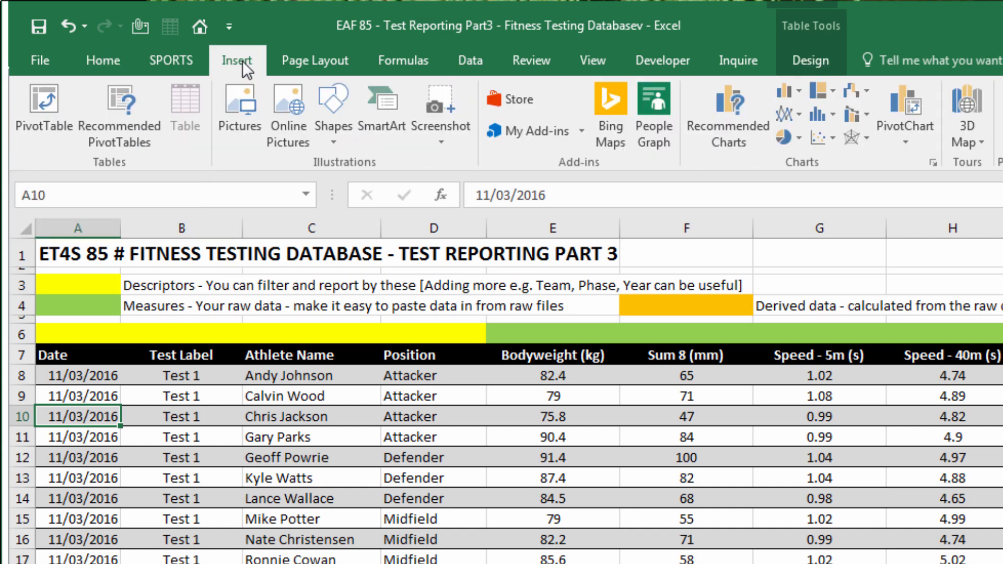
pyautogui.click(42, 118)
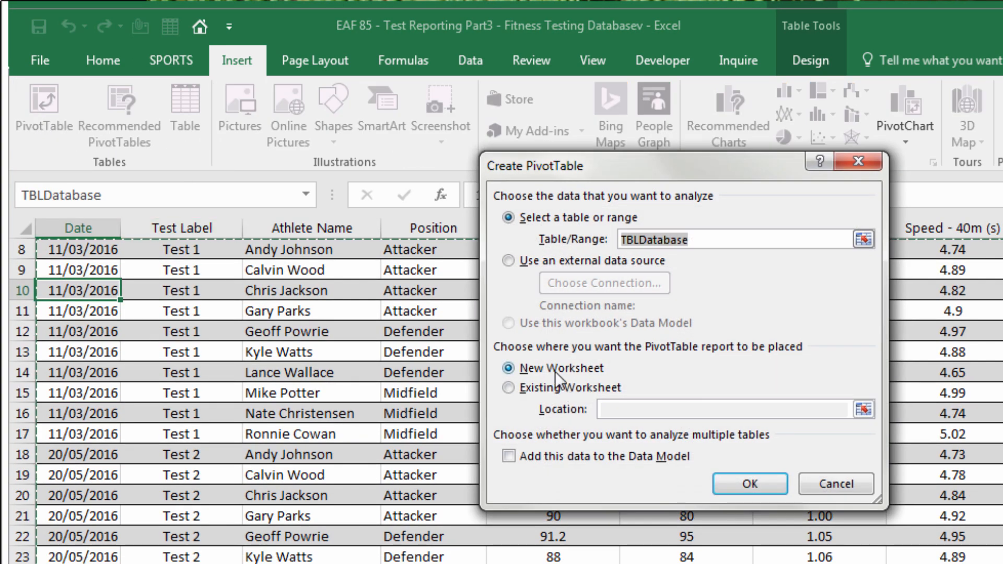
pyautogui.click(730, 245)
pyautogui.click(750, 484)
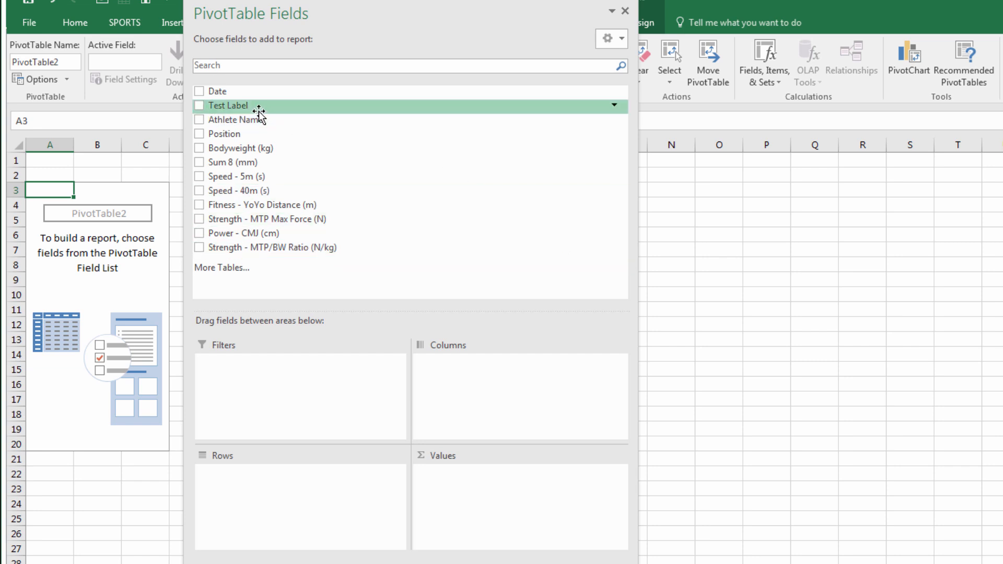
# Put Test Label in Filters, Athlete Name in Rows, and Speed 5m/40m, Power CMJ and Strength MTP/BW in Values
pyautogui.moveTo(257, 106); pyautogui.dragTo(296, 374)
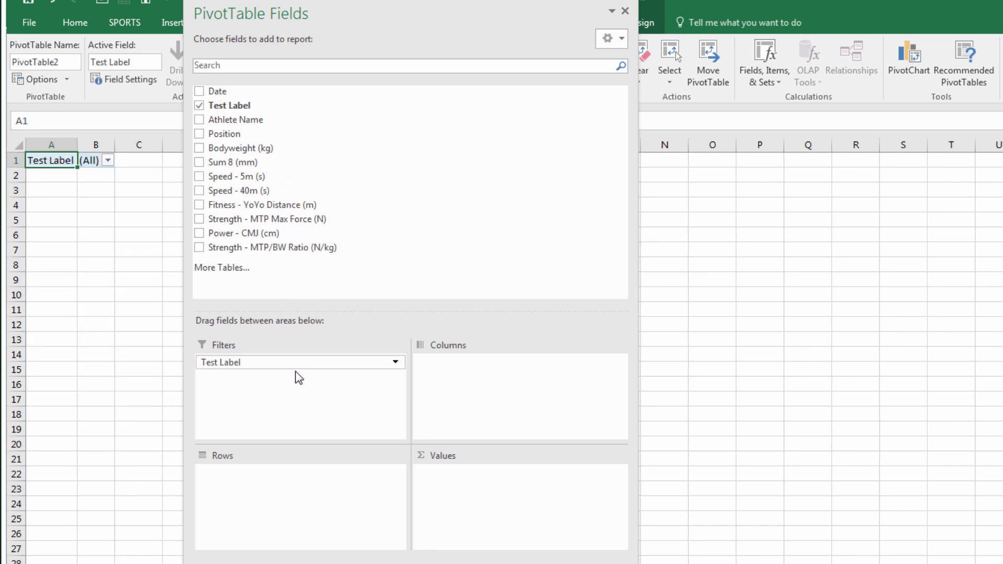
pyautogui.moveTo(255, 120); pyautogui.dragTo(314, 496)
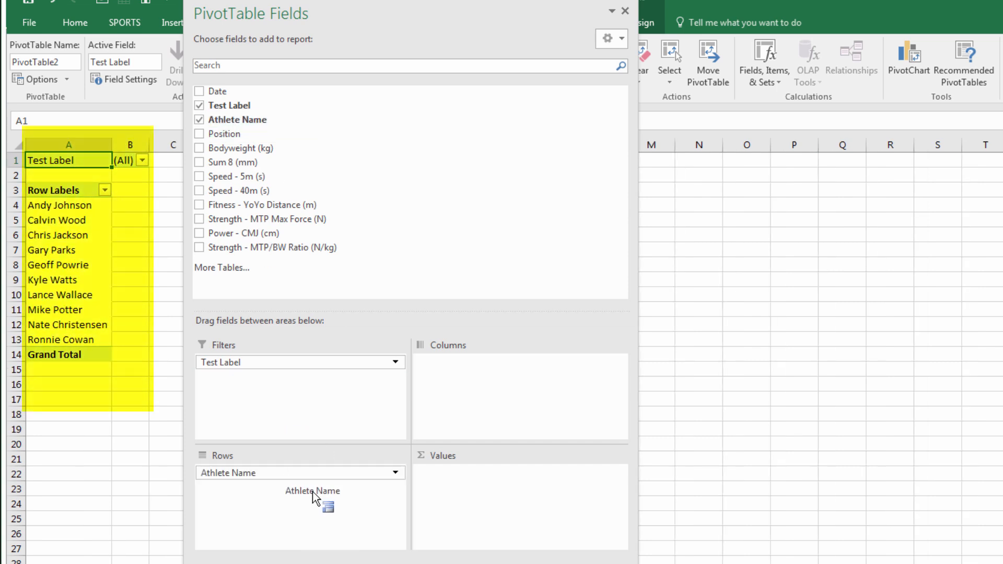
pyautogui.moveTo(379, 11); pyautogui.dragTo(504, 19)
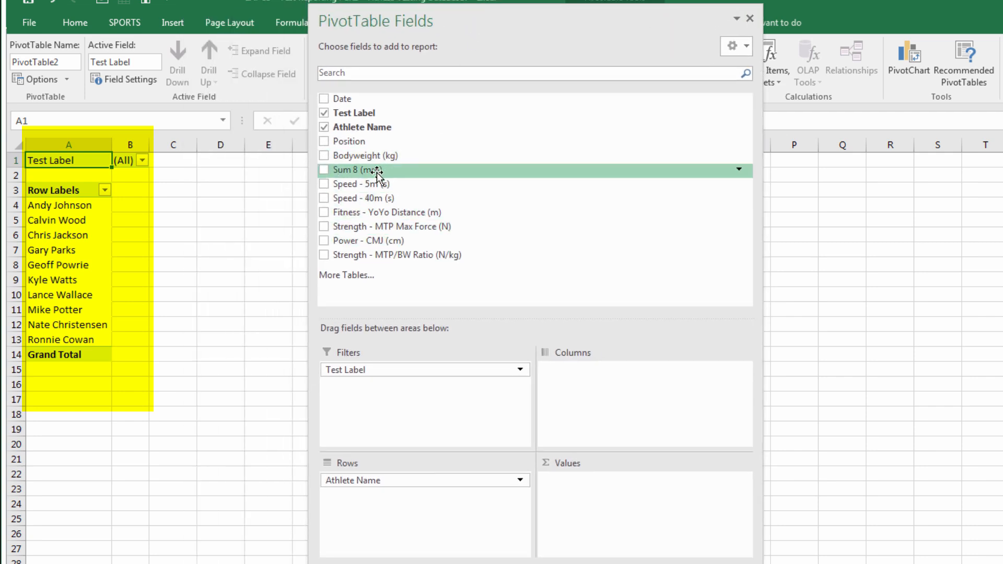
pyautogui.moveTo(366, 184); pyautogui.dragTo(598, 504)
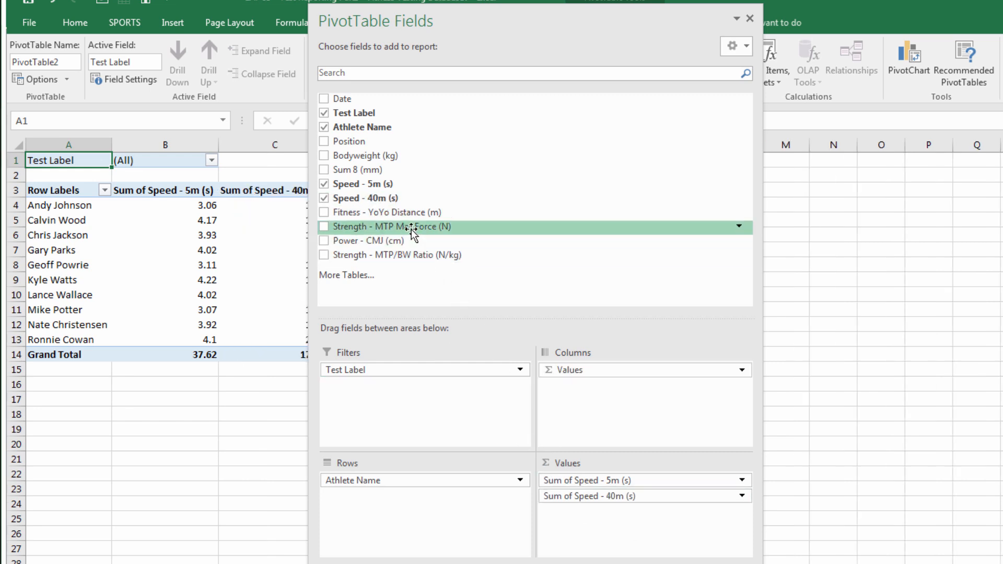
pyautogui.moveTo(410, 240); pyautogui.dragTo(622, 538)
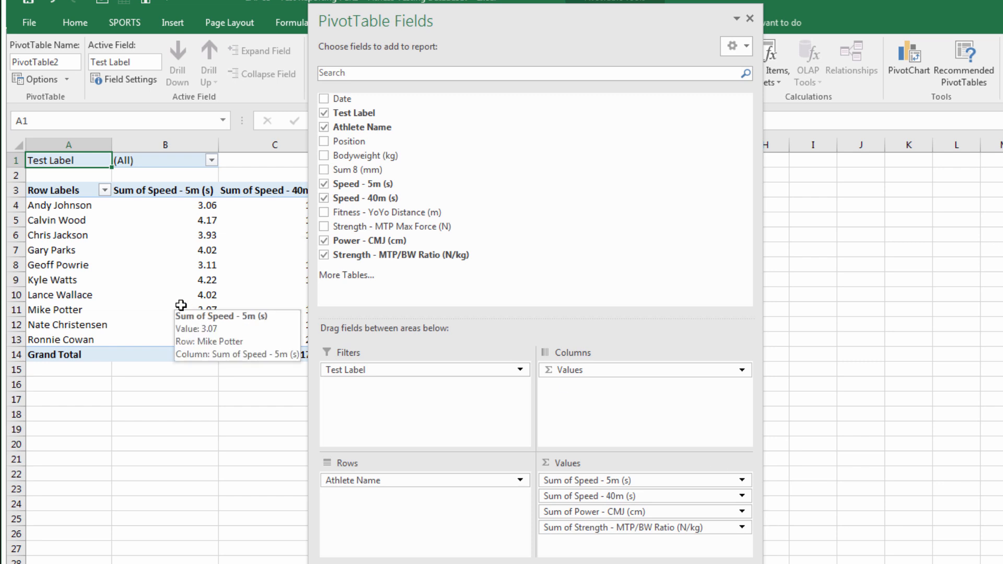
pyautogui.click(82, 413)
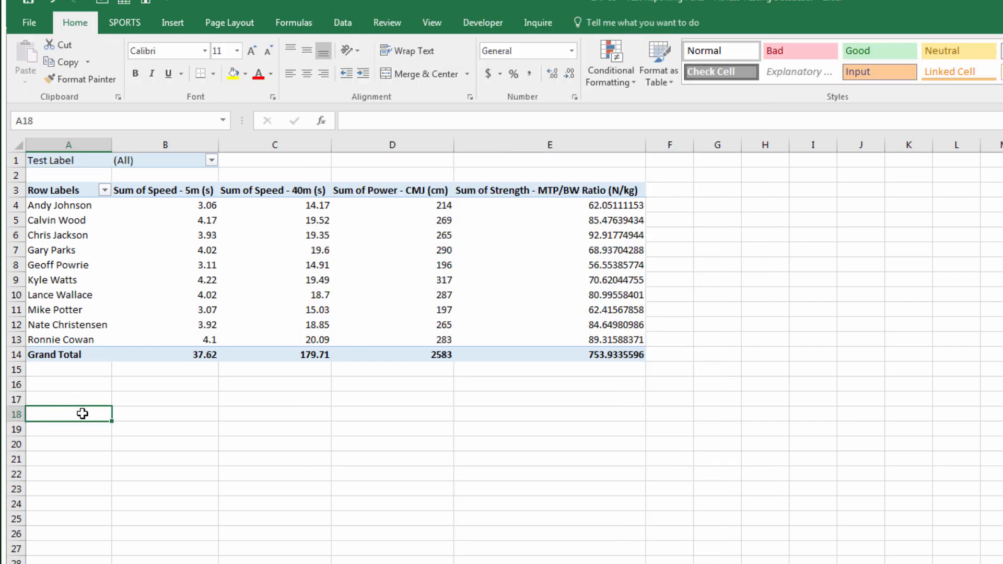
pyautogui.click(180, 270)
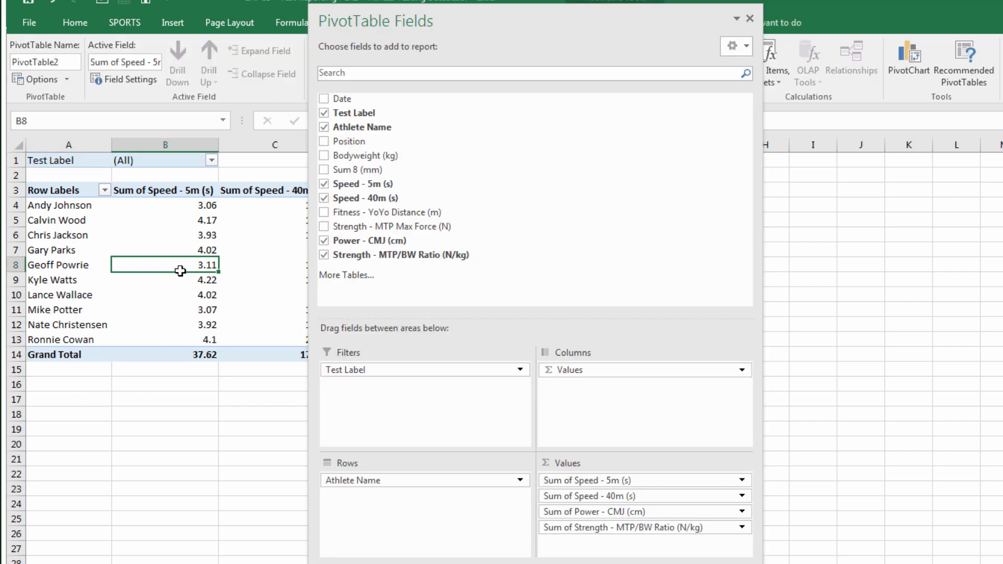
pyautogui.doubleClick(496, 21)
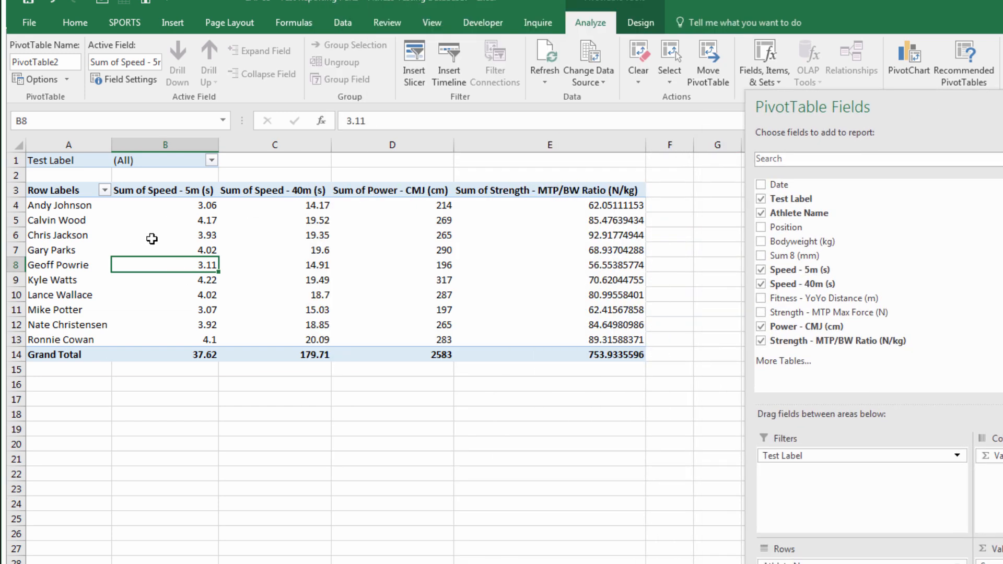
# Format the speed values as Number with two decimal places
pyautogui.rightClick(161, 224)
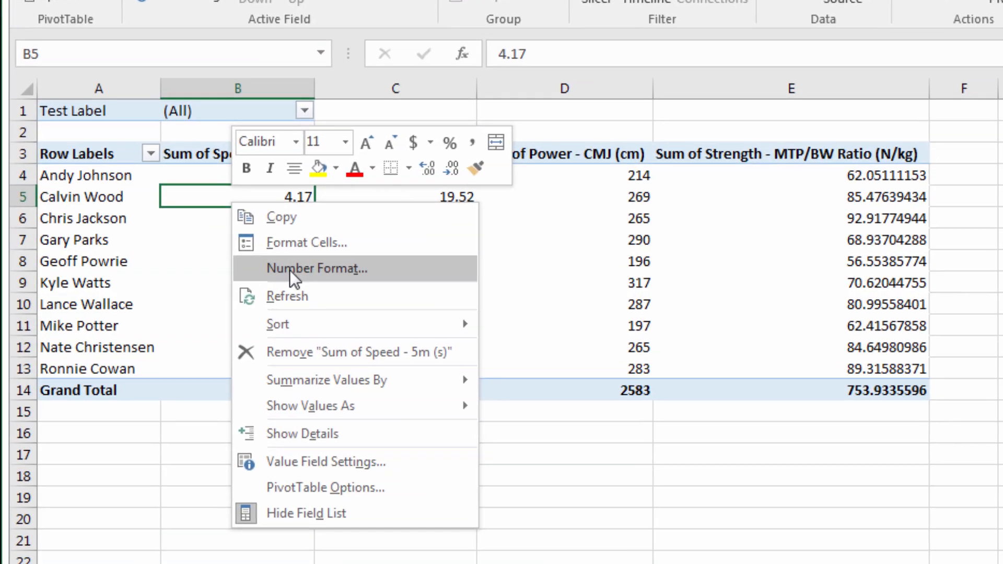
pyautogui.click(292, 269)
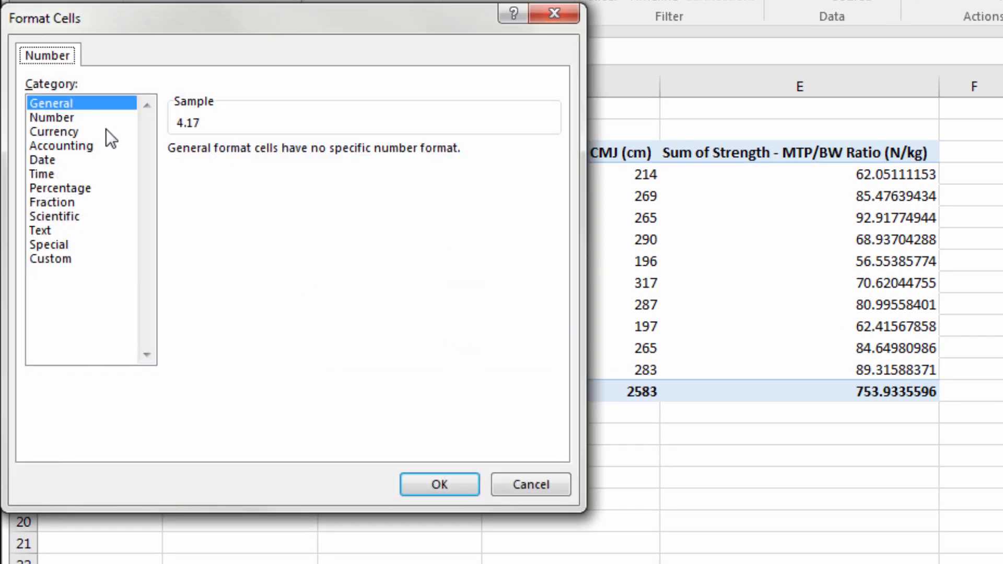
pyautogui.click(113, 123)
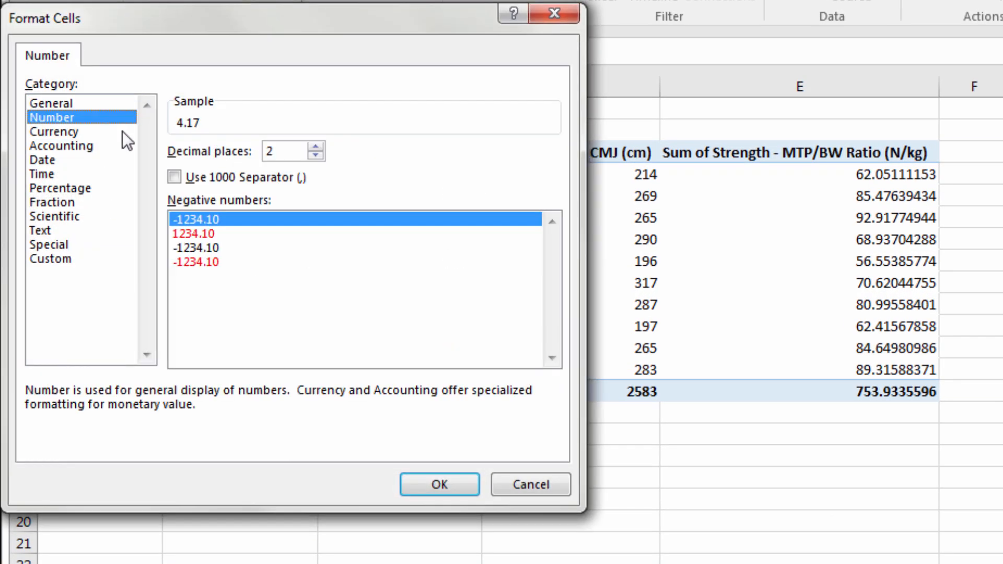
pyautogui.click(454, 475)
pyautogui.click(430, 237)
pyautogui.rightClick(433, 237)
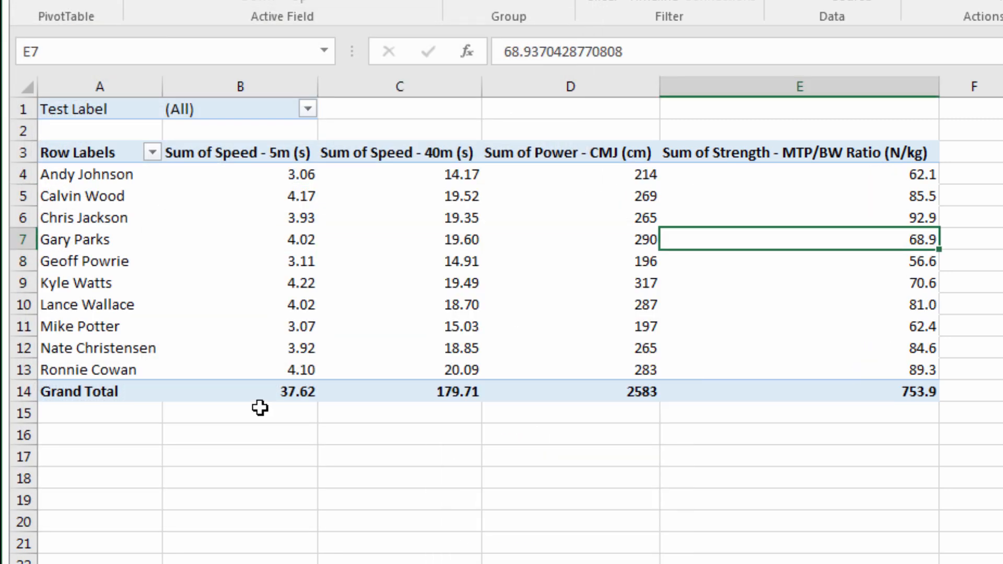
# Remove the 'Sum of' prefix from the Speed - 5m (s) and Speed - 40m (s) headers
pyautogui.click(224, 150)
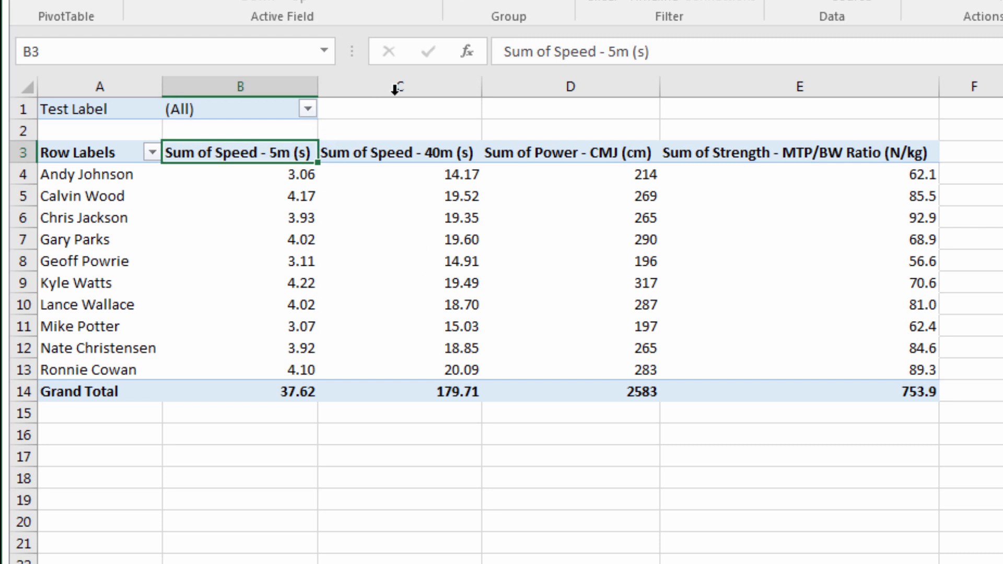
pyautogui.click(721, 61)
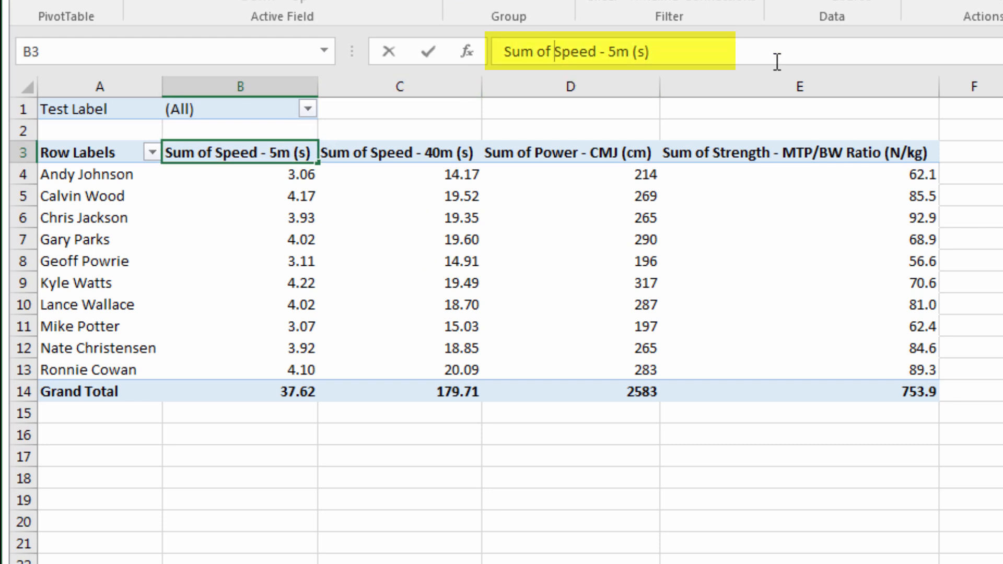
pyautogui.press('BackSpace')
pyautogui.press('BackSpace')
pyautogui.press('BackSpace')
pyautogui.press('BackSpace')
pyautogui.press('BackSpace')
pyautogui.press('BackSpace')
pyautogui.press('BackSpace')
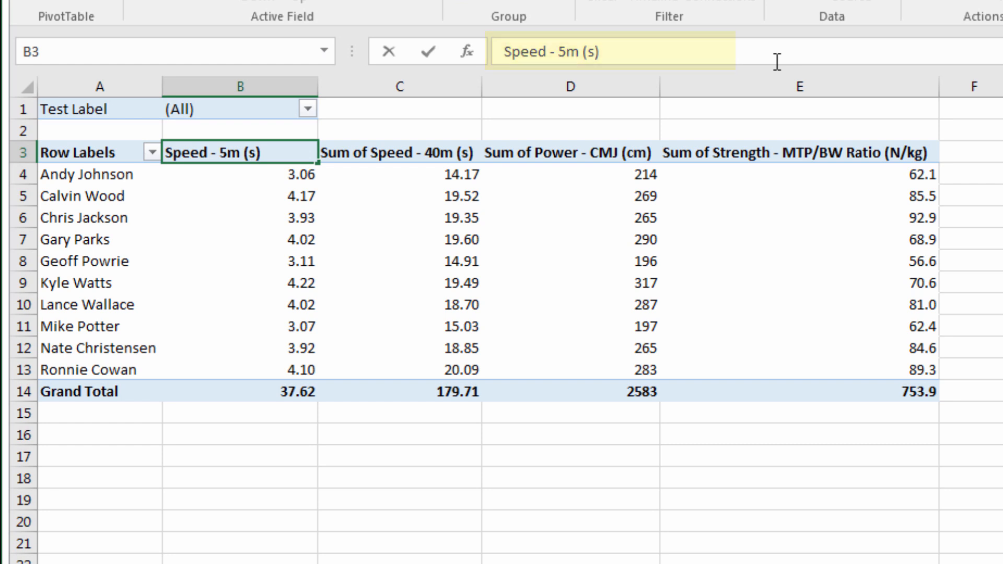
pyautogui.press('Return')
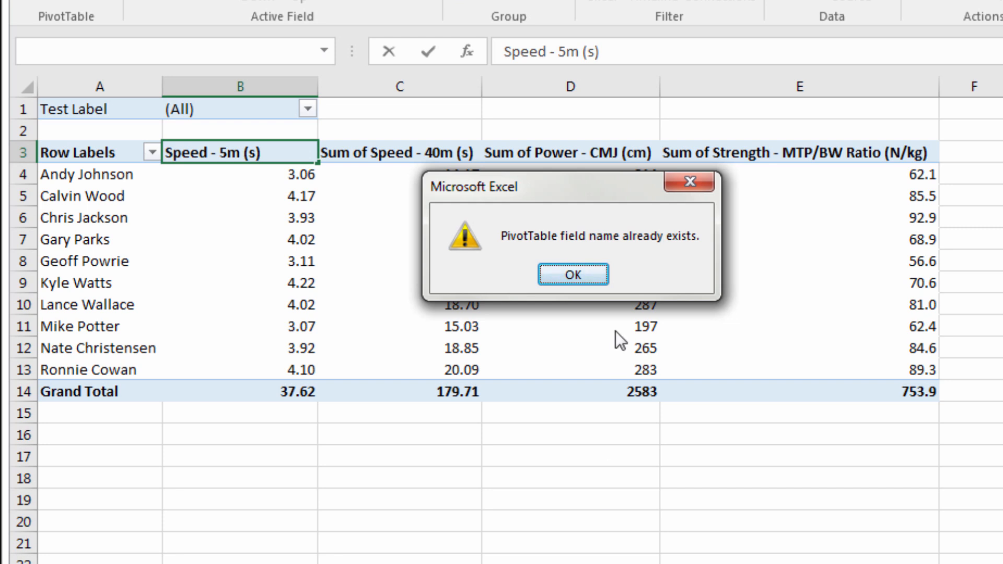
pyautogui.click(576, 272)
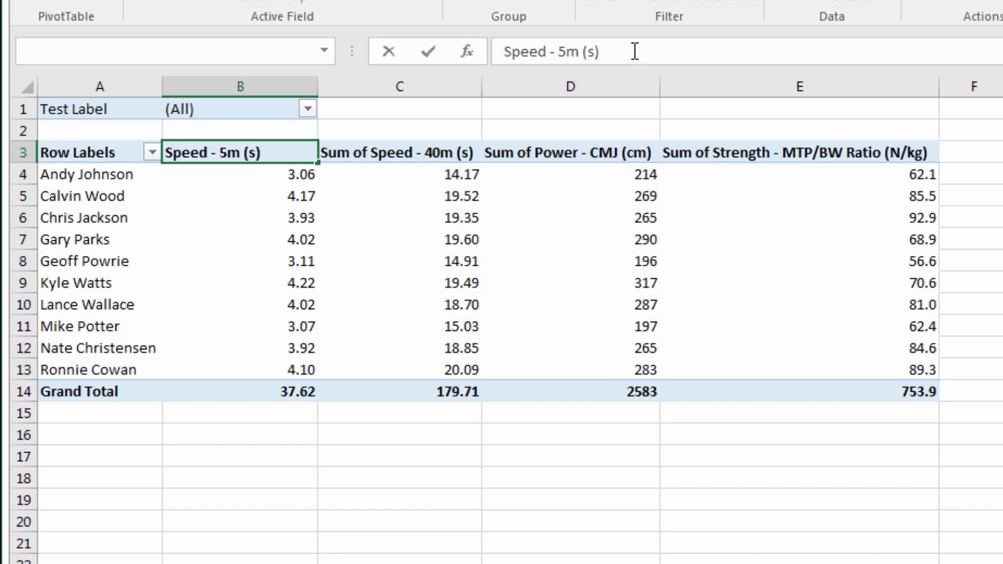
pyautogui.press('Return')
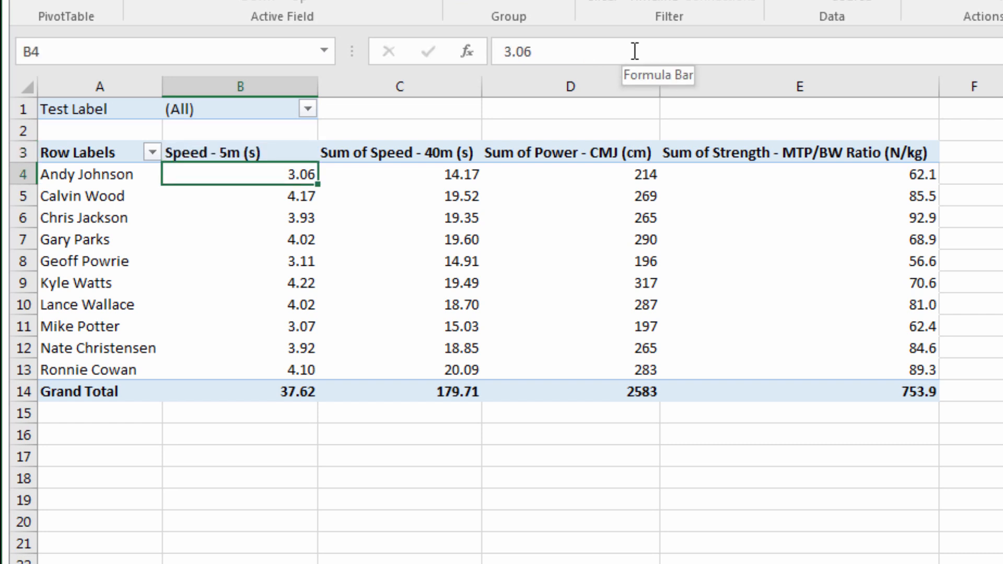
pyautogui.click(399, 152)
pyautogui.click(556, 50)
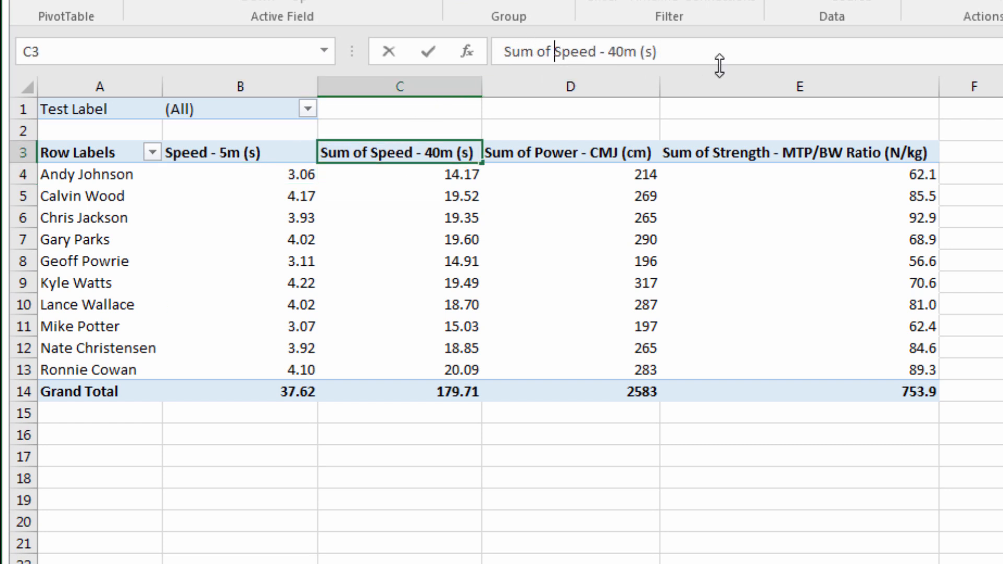
pyautogui.press('BackSpace')
pyautogui.press('BackSpace')
pyautogui.press('BackSpace')
pyautogui.press('BackSpace')
pyautogui.press('BackSpace')
pyautogui.press('BackSpace')
pyautogui.press('BackSpace')
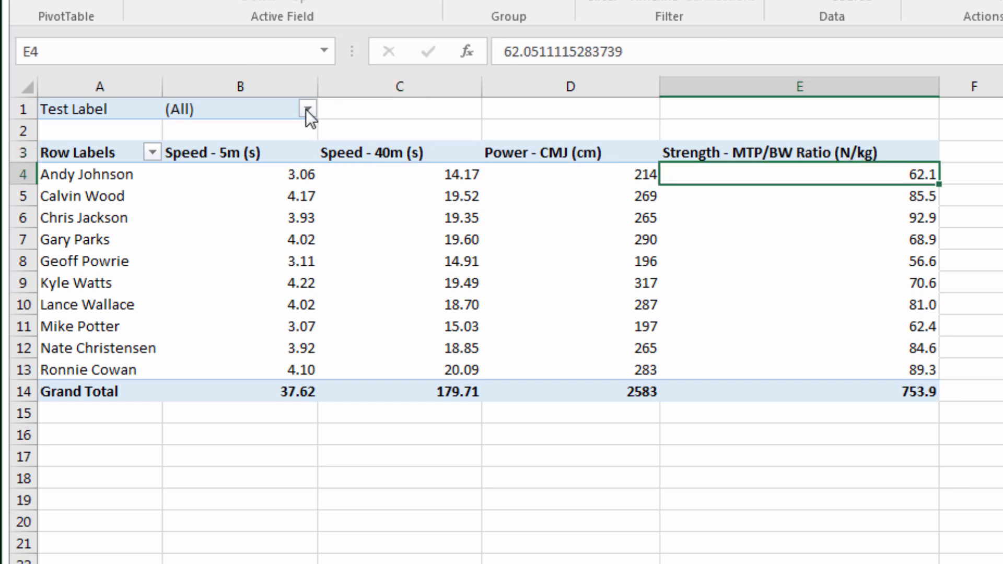
# Filter the pivot to Test 1 and add Position as the outer row field above Athlete Name
pyautogui.click(307, 110)
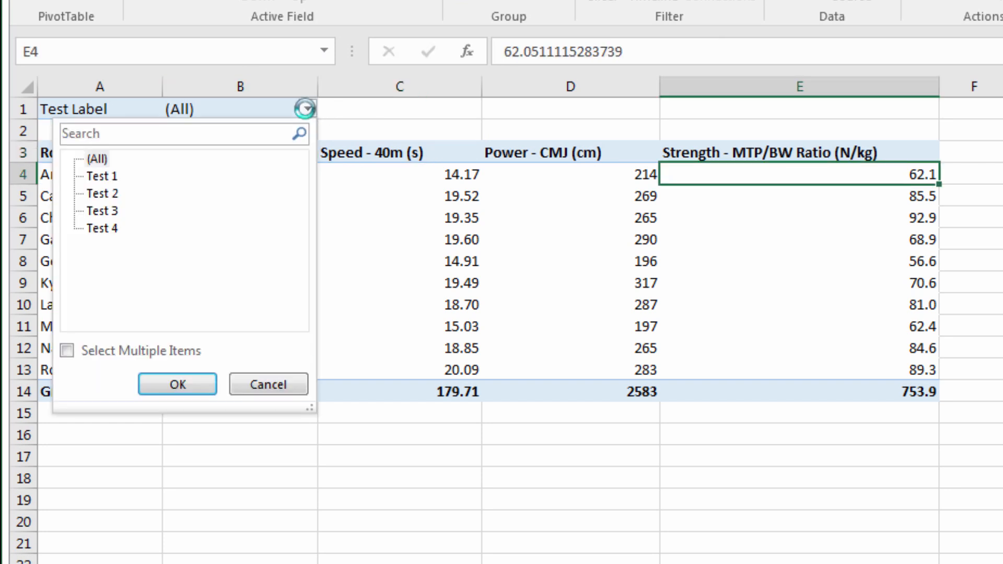
pyautogui.click(191, 388)
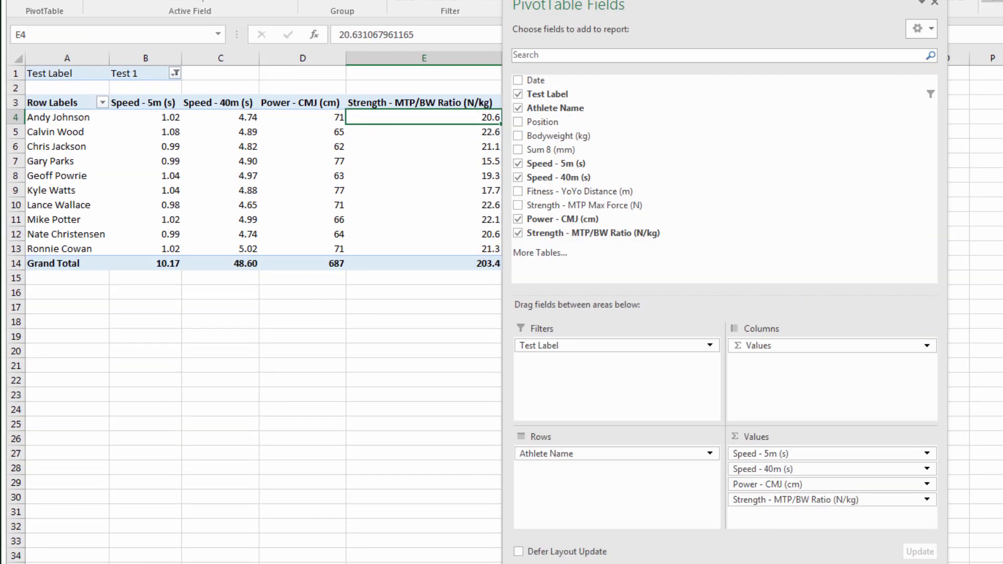
pyautogui.moveTo(456, 94); pyautogui.dragTo(487, 447)
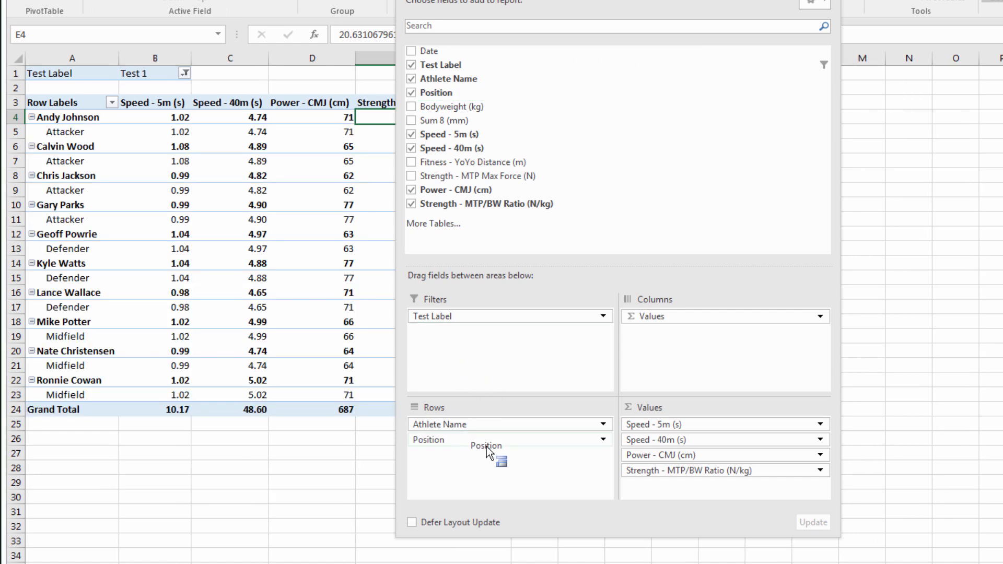
pyautogui.moveTo(487, 446)
pyautogui.mouseDown()
pyautogui.moveTo(473, 443)
pyautogui.moveTo(472, 456)
pyautogui.mouseUp()
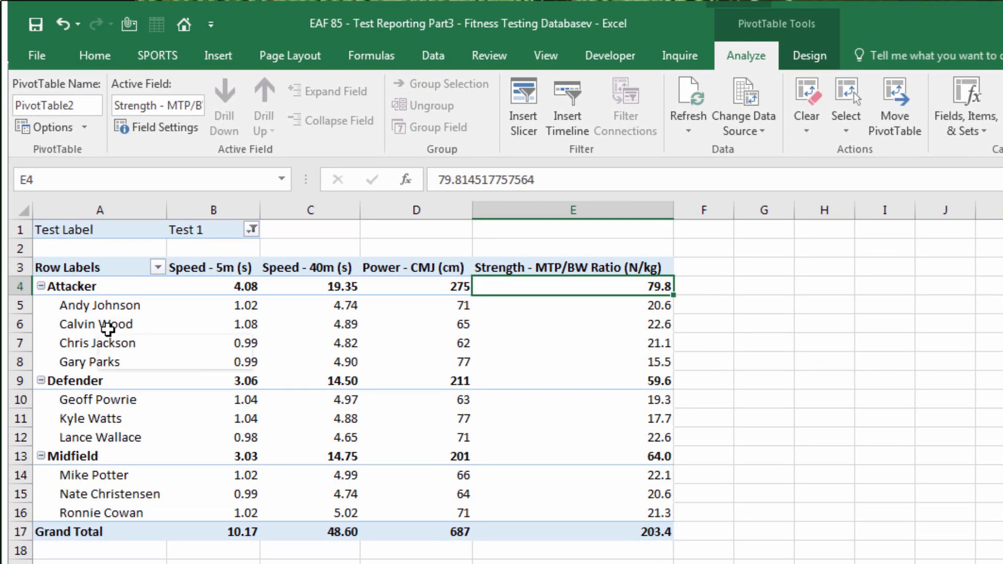
# Switch the pivot to Tabular Form, with subtotals shown at the bottom of each group
pyautogui.click(107, 328)
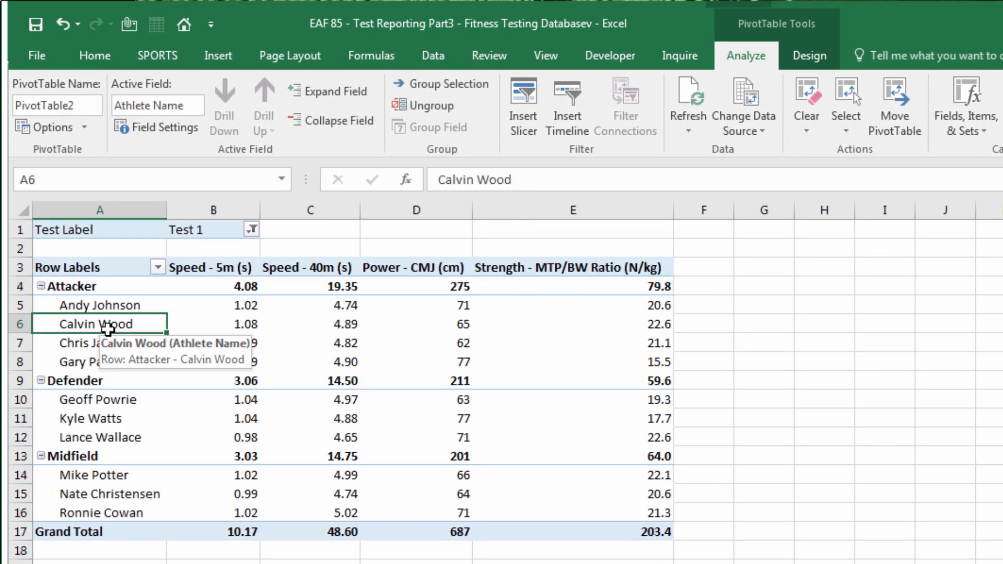
pyautogui.click(821, 59)
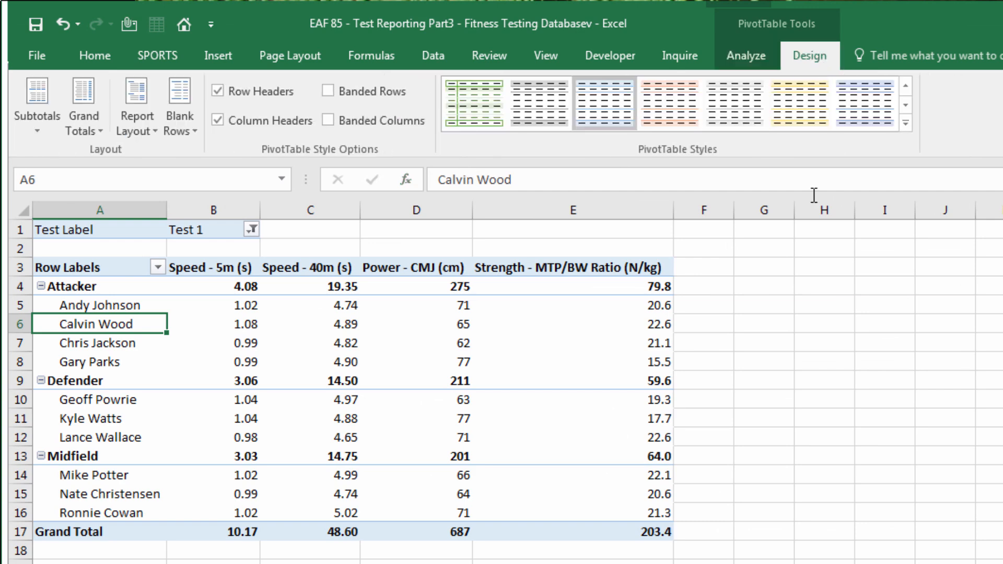
pyautogui.click(137, 133)
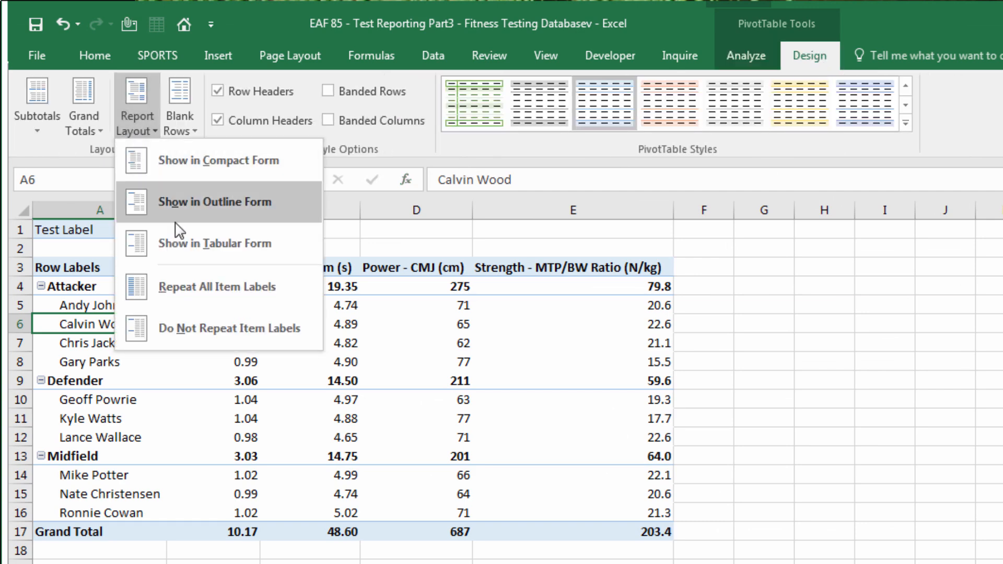
pyautogui.click(177, 243)
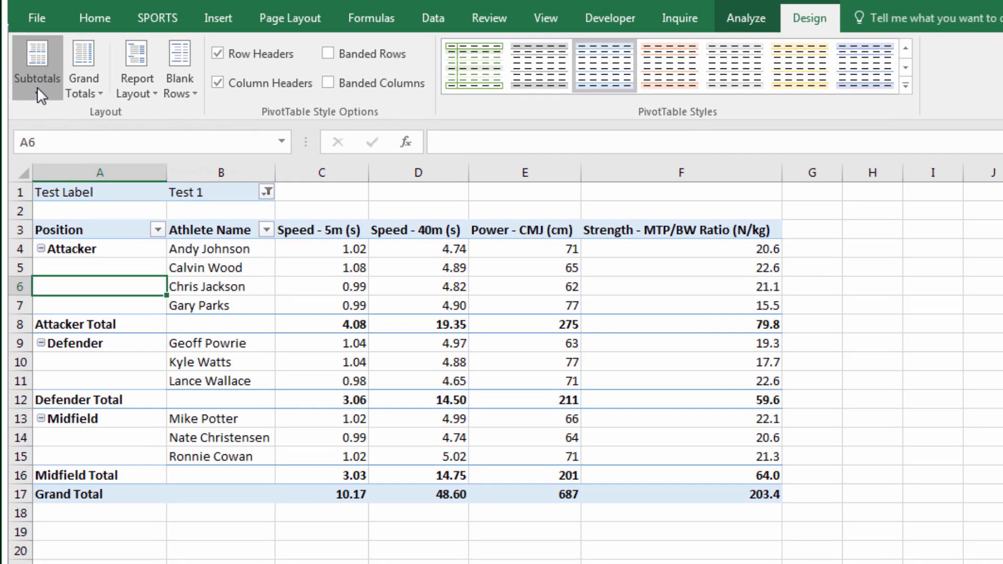
pyautogui.click(37, 130)
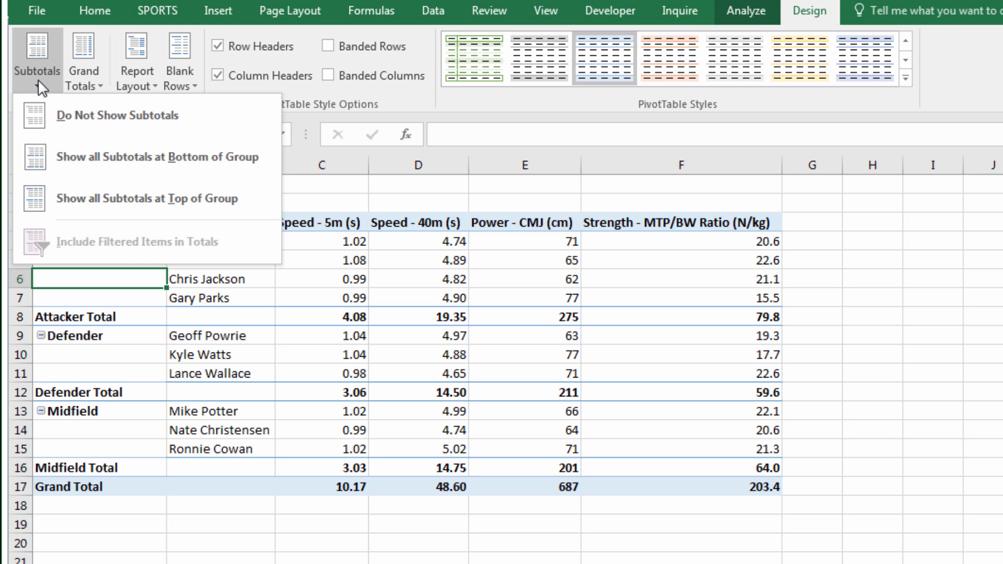
pyautogui.click(62, 164)
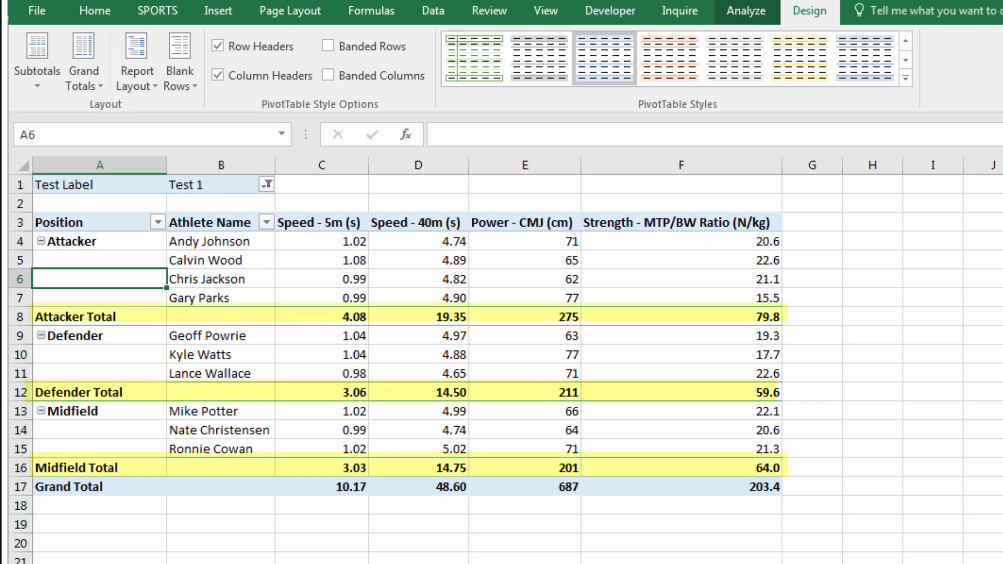
# Set custom Average, Max and Min subtotals on the Position field
pyautogui.click(83, 317)
pyautogui.rightClick(84, 320)
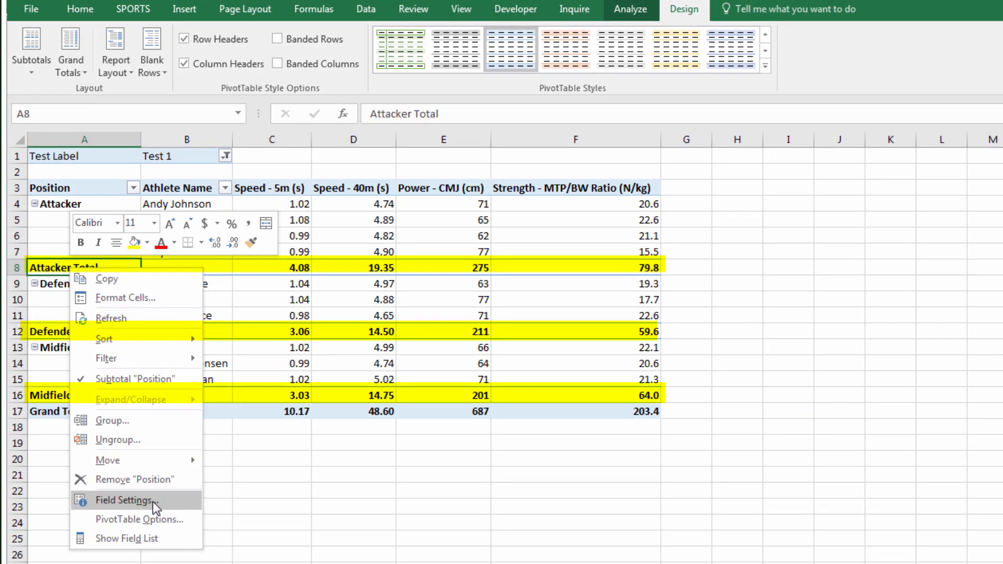
pyautogui.click(152, 502)
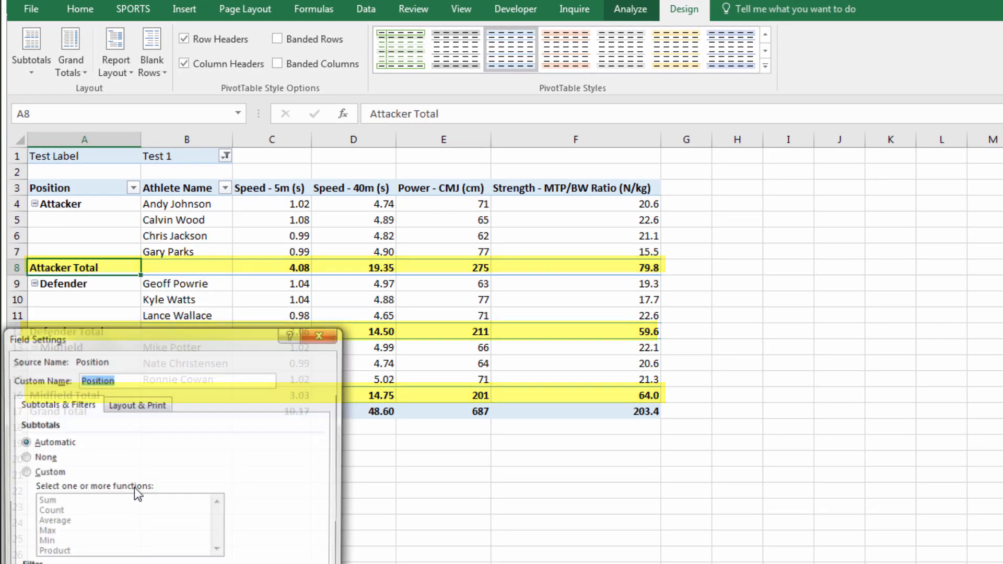
pyautogui.moveTo(122, 336); pyautogui.dragTo(157, 103)
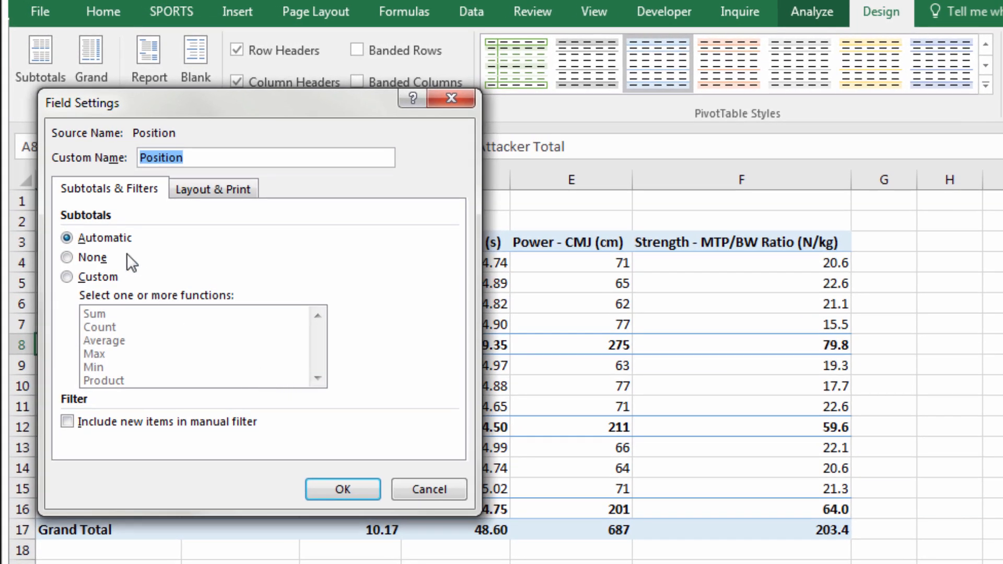
pyautogui.click(71, 275)
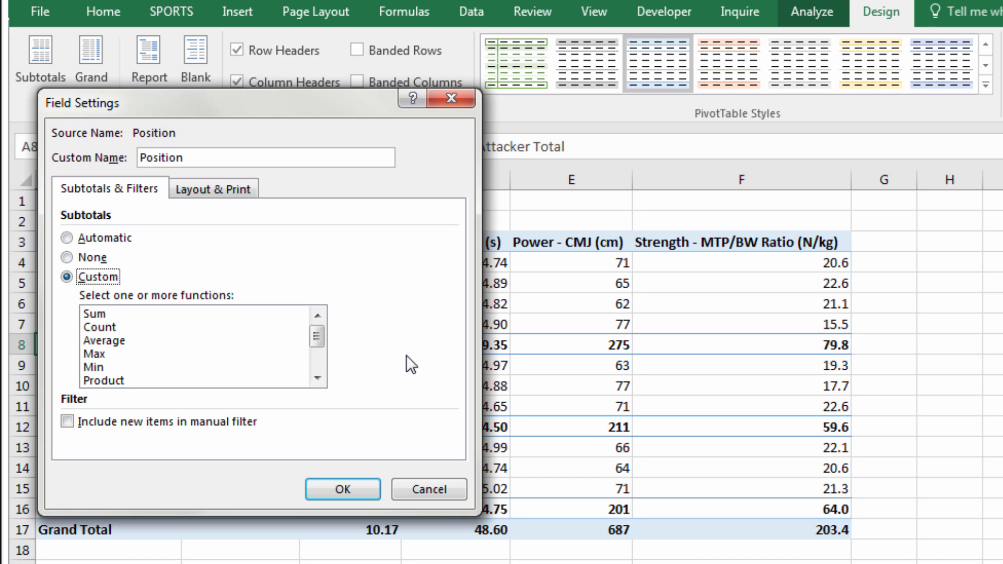
pyautogui.click(105, 341)
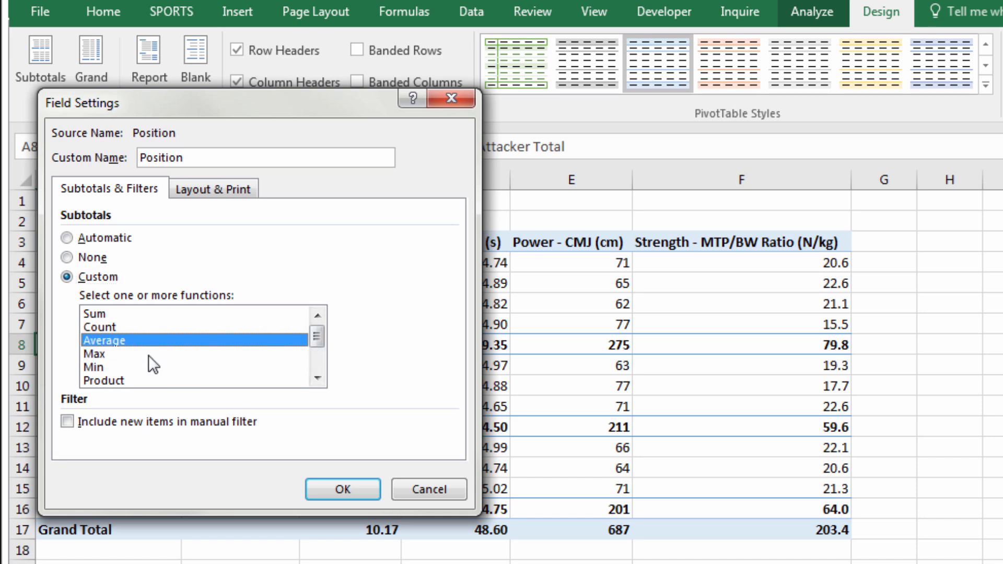
pyautogui.click(105, 354)
pyautogui.click(105, 365)
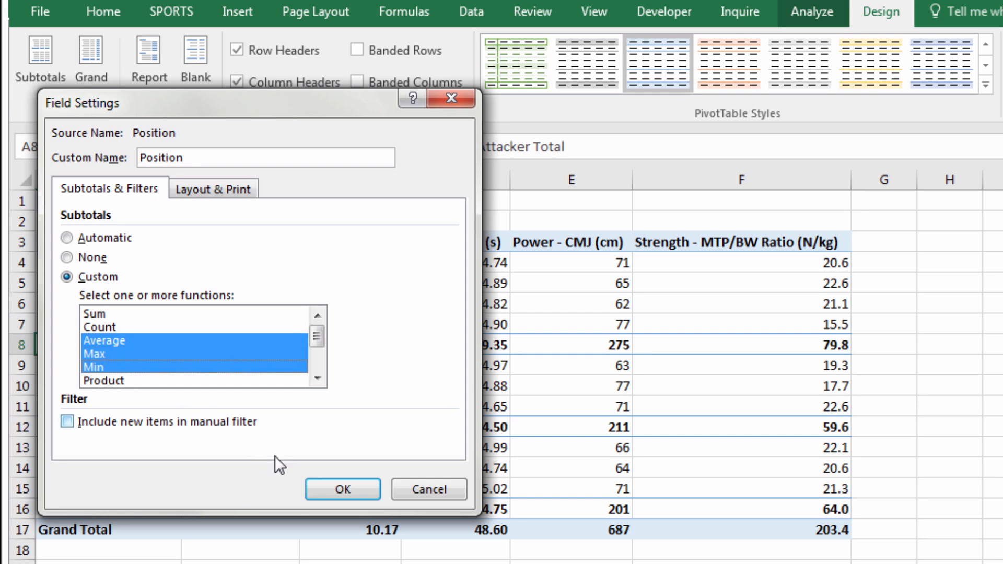
pyautogui.click(335, 491)
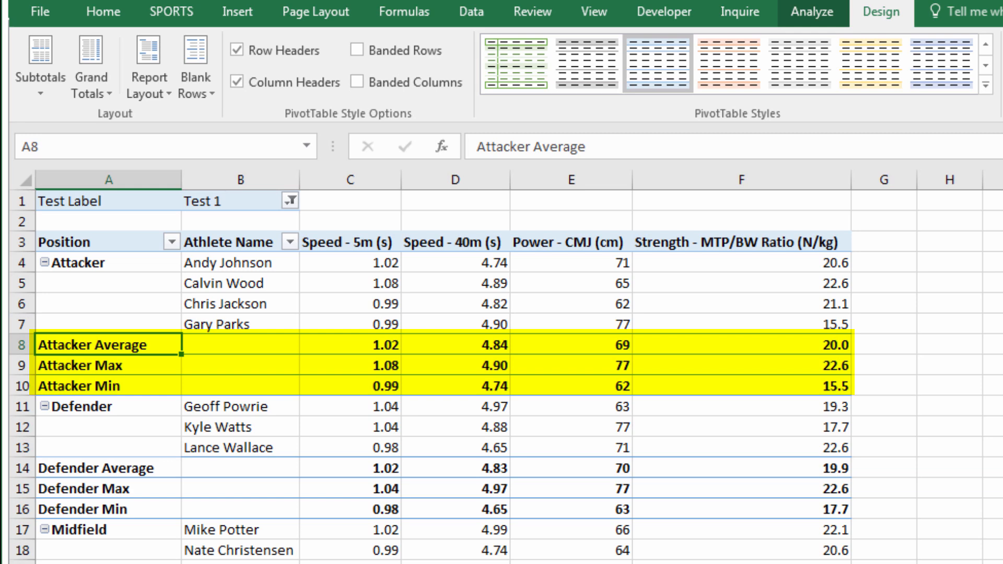
# Reduce the Position subtotals to Average only
pyautogui.rightClick(90, 346)
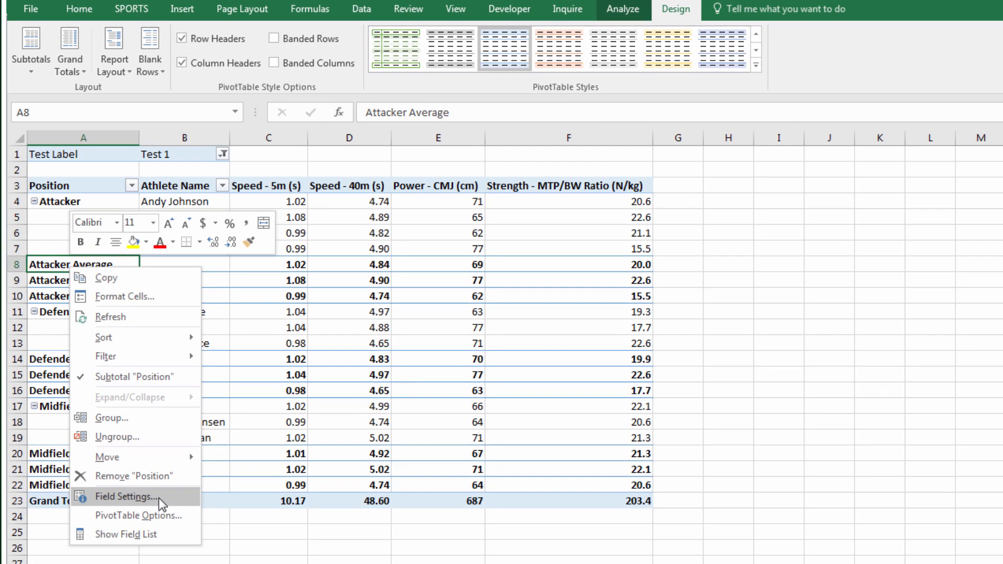
pyautogui.click(125, 496)
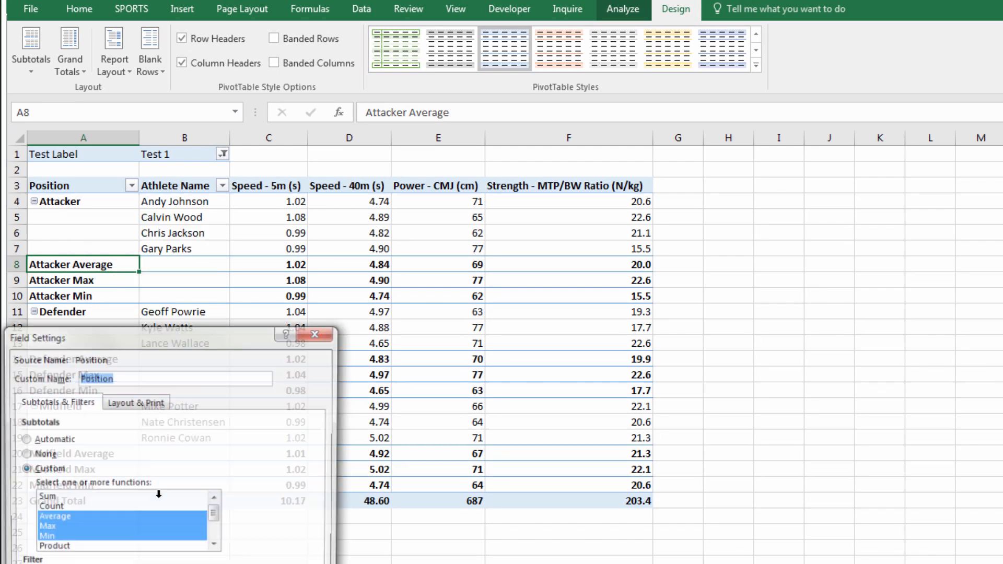
pyautogui.click(73, 519)
pyautogui.click(98, 530)
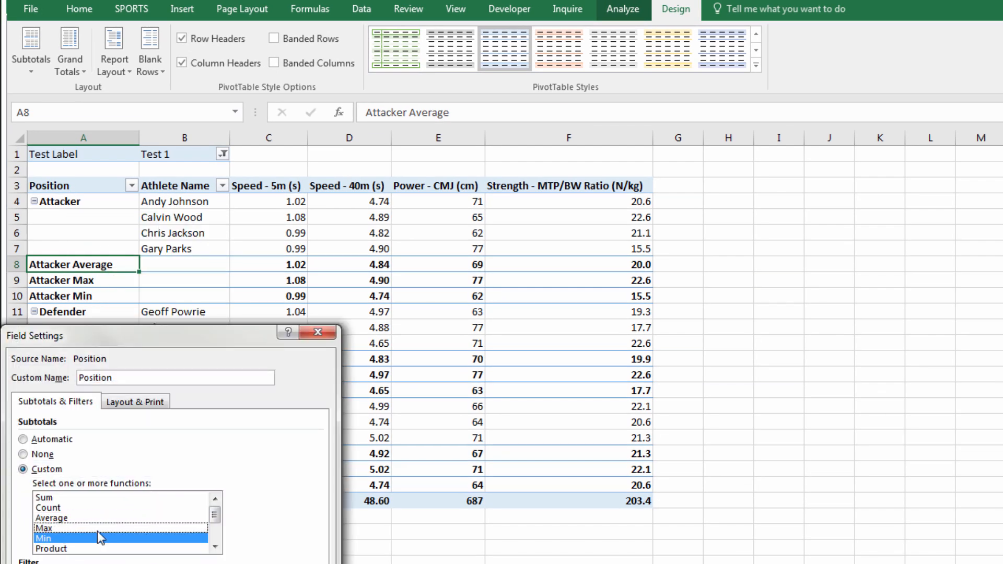
pyautogui.click(100, 538)
pyautogui.click(103, 521)
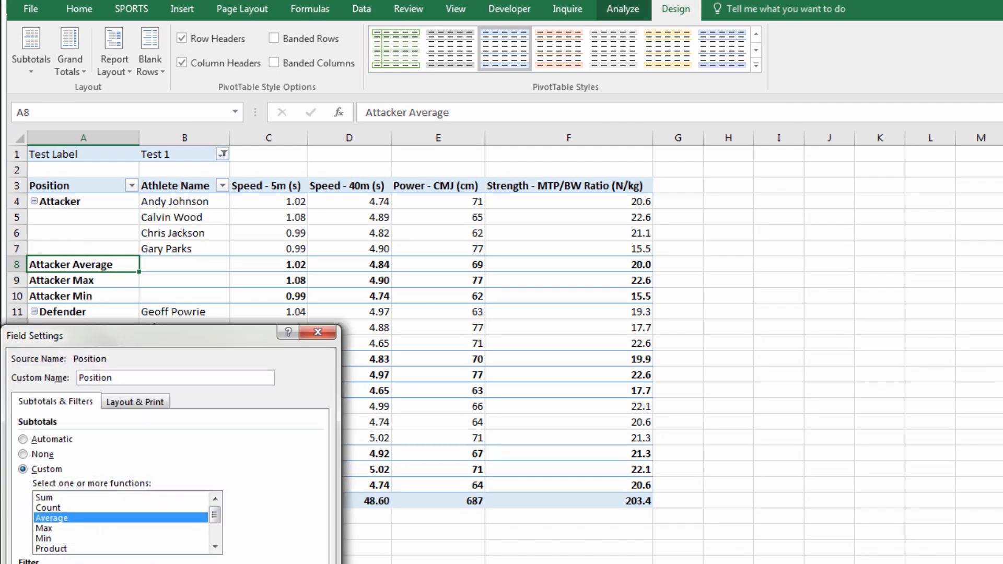
pyautogui.press('Return')
pyautogui.click(76, 450)
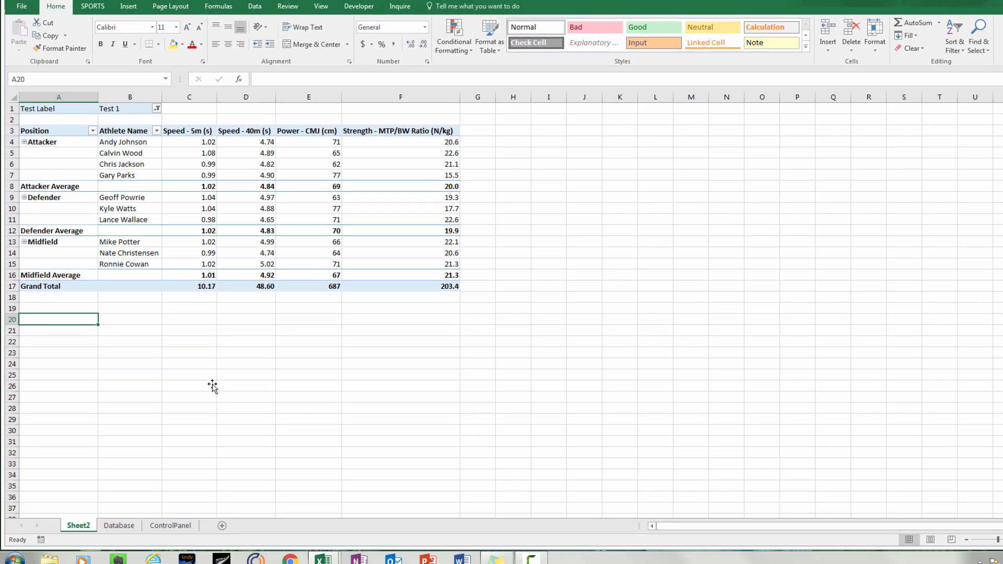
# Copy columns A:F and paste the pivot table at cell H1
pyautogui.moveTo(59, 98); pyautogui.dragTo(401, 97)
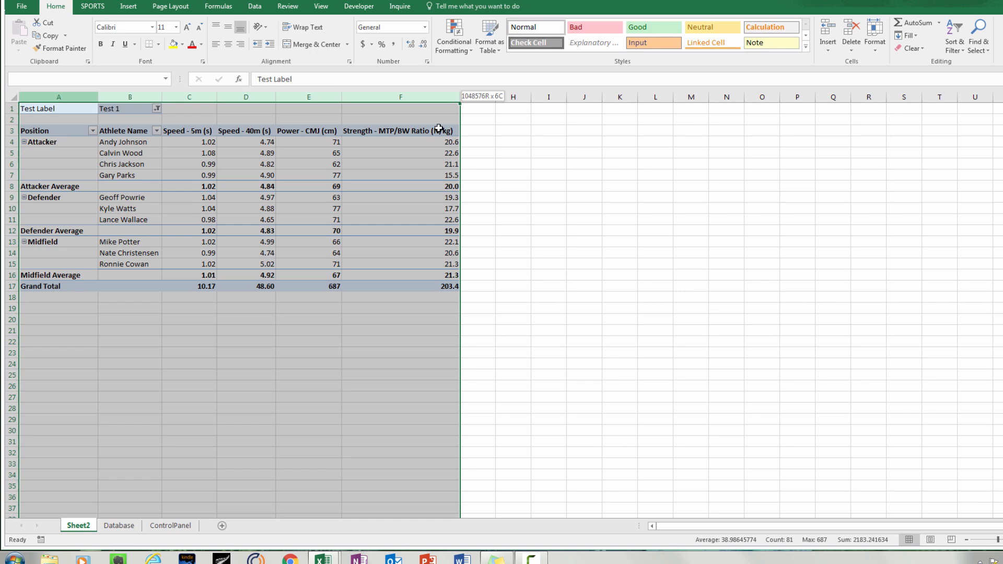
pyautogui.rightClick(395, 98)
pyautogui.click(421, 119)
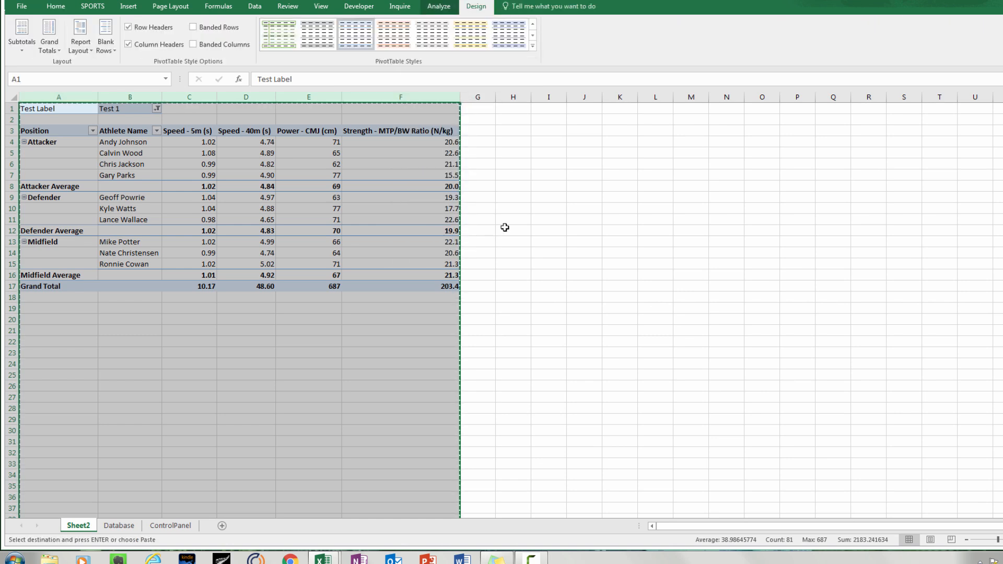
pyautogui.click(511, 111)
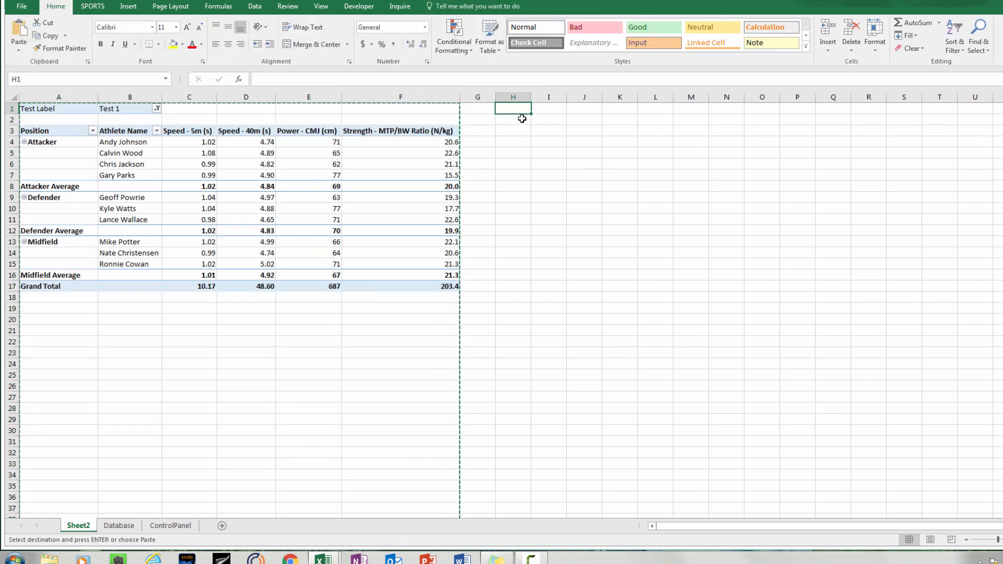
pyautogui.hotkey('ctrl', 'v')
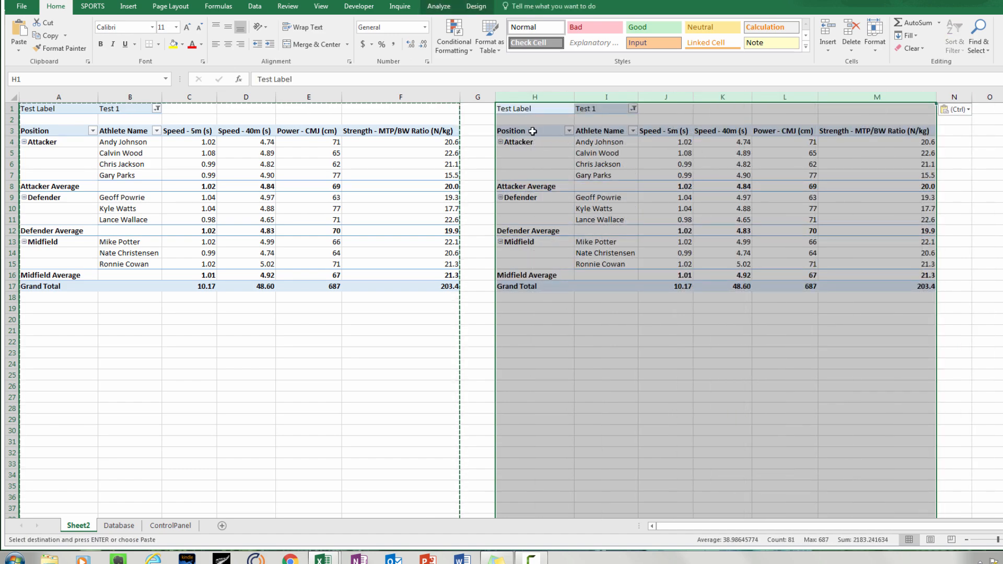
pyautogui.click(608, 167)
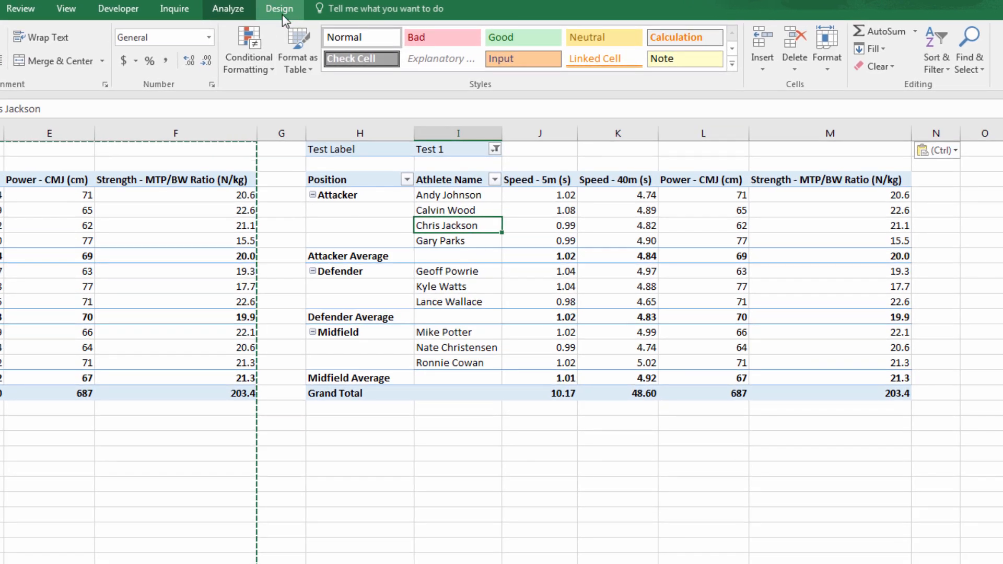
# In the copied pivot, replace the speed, power and strength values with Bodyweight (kg), Sum 8 (mm) and YoYo Distance (m)
pyautogui.click(282, 14)
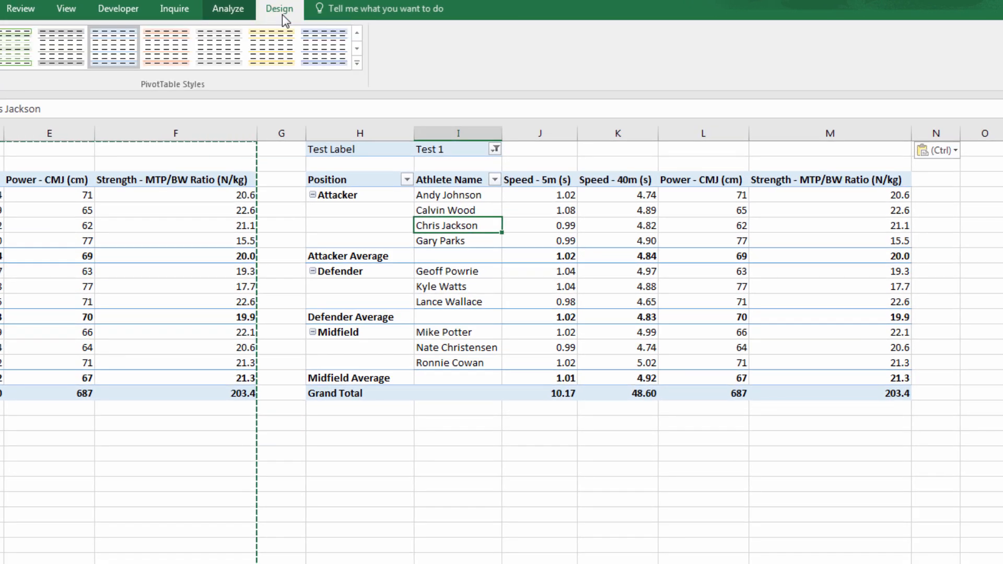
pyautogui.click(230, 9)
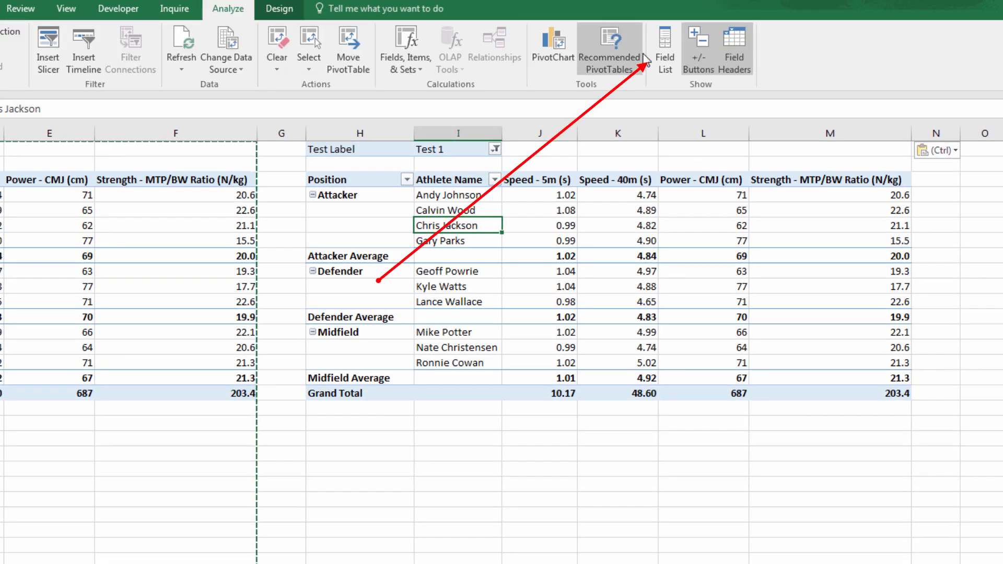
pyautogui.click(665, 53)
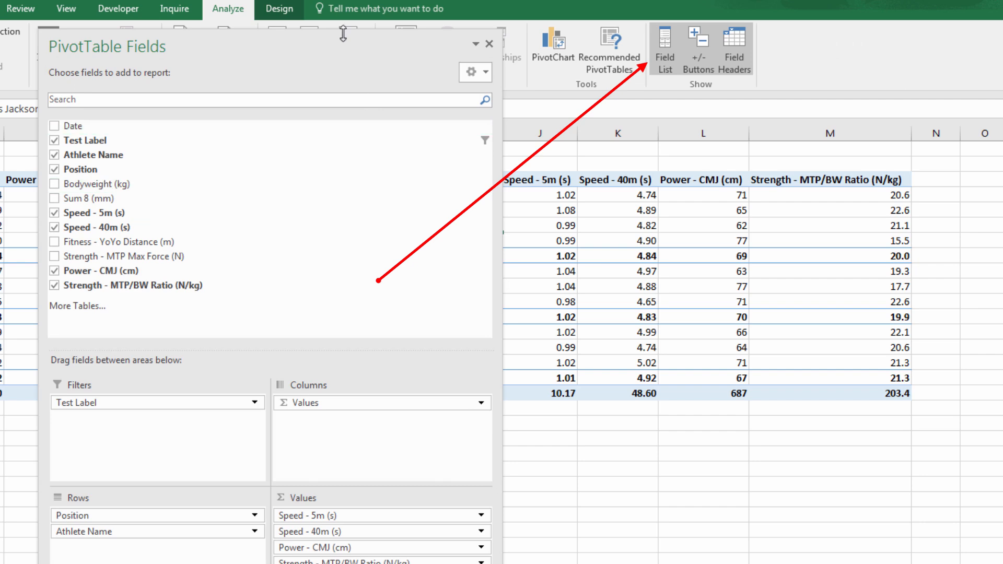
pyautogui.moveTo(327, 42); pyautogui.dragTo(142, 7)
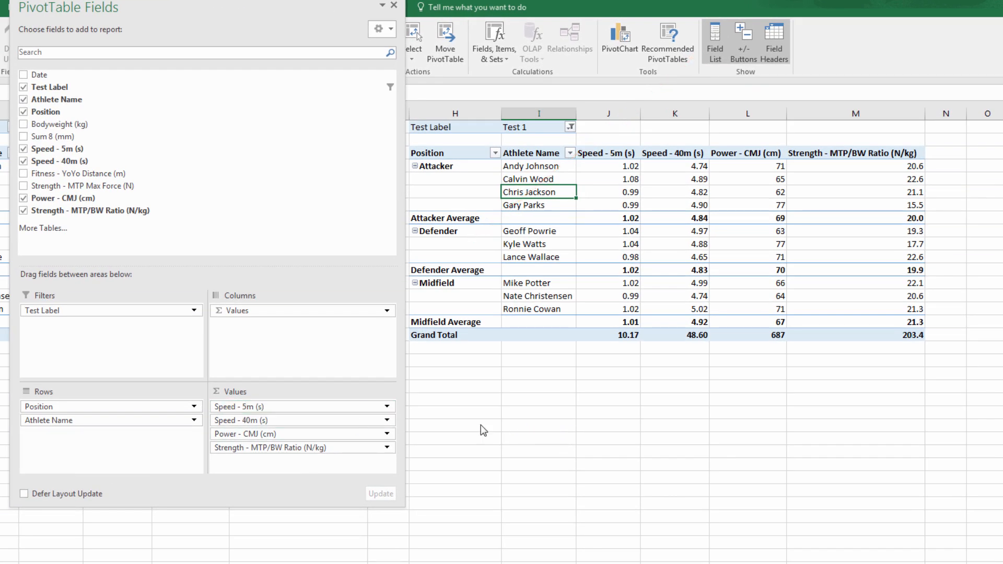
pyautogui.moveTo(284, 411); pyautogui.dragTo(521, 443)
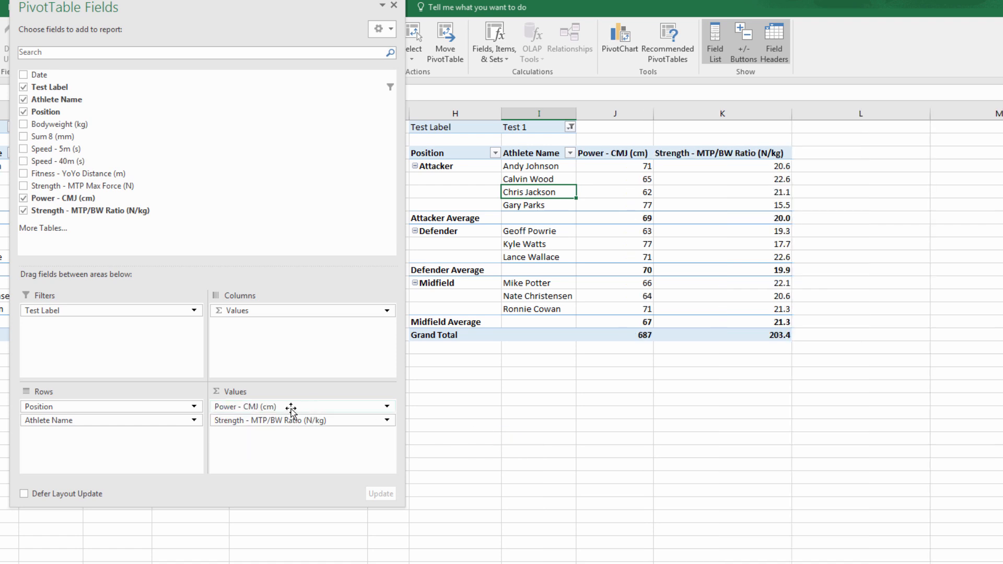
pyautogui.moveTo(291, 411); pyautogui.dragTo(544, 460)
pyautogui.moveTo(309, 411); pyautogui.dragTo(537, 437)
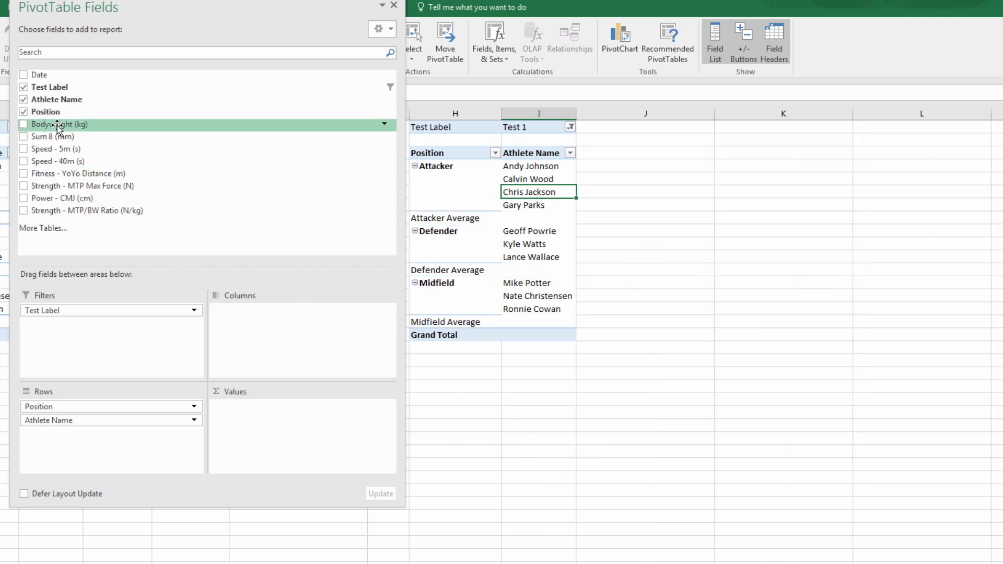
pyautogui.moveTo(57, 125); pyautogui.dragTo(277, 433)
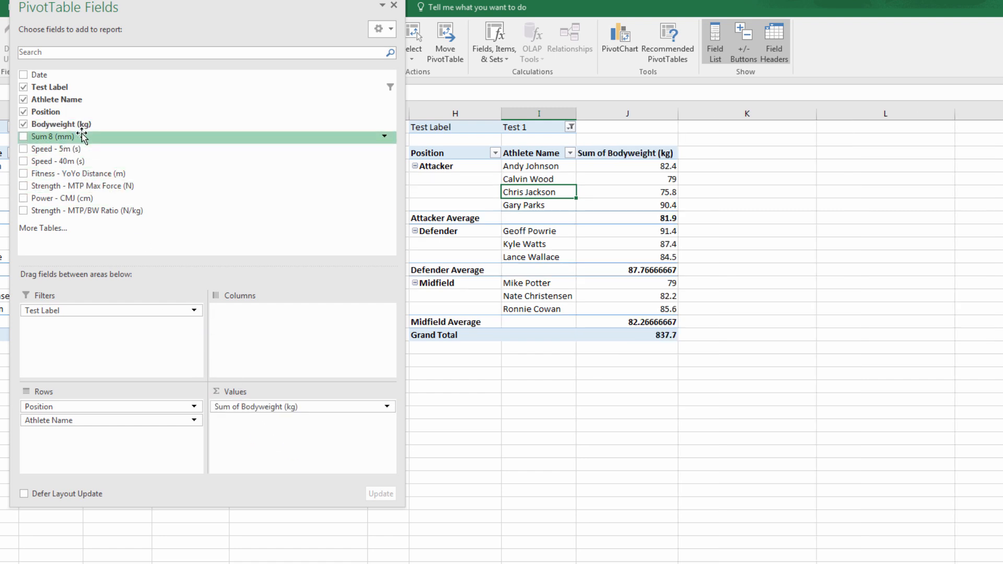
pyautogui.moveTo(82, 136); pyautogui.dragTo(282, 436)
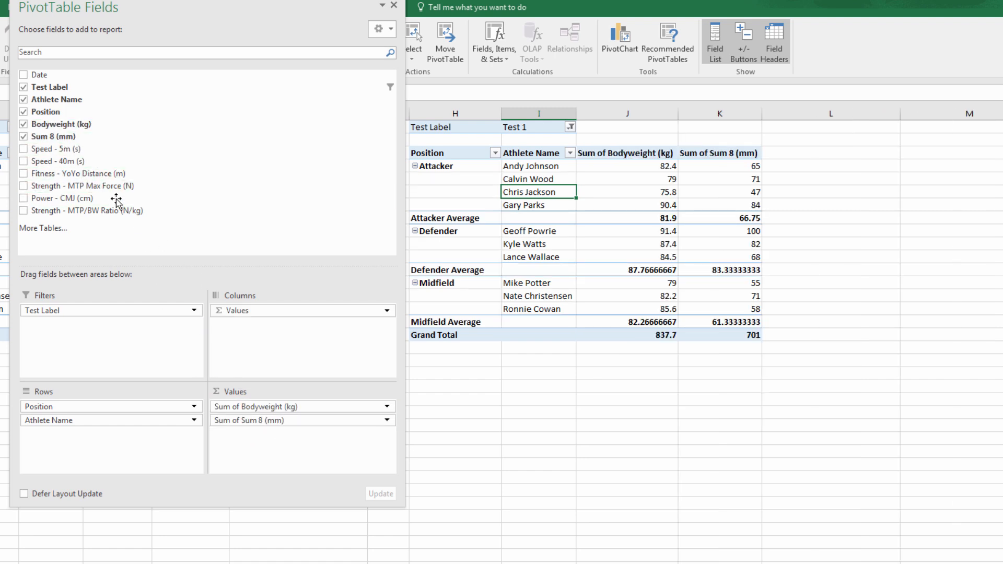
pyautogui.moveTo(85, 174); pyautogui.dragTo(223, 361)
pyautogui.moveTo(279, 443); pyautogui.dragTo(279, 441)
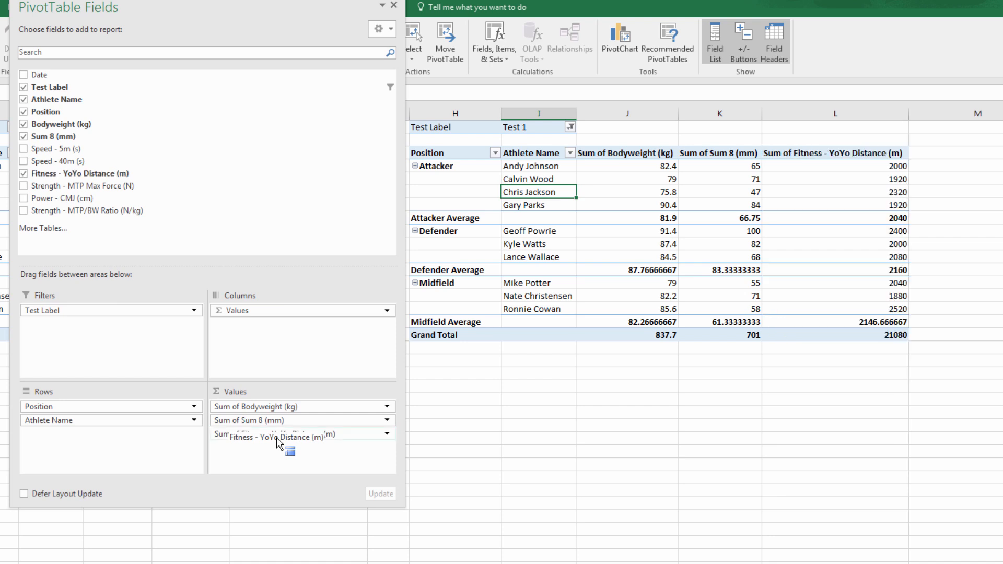
pyautogui.click(394, 6)
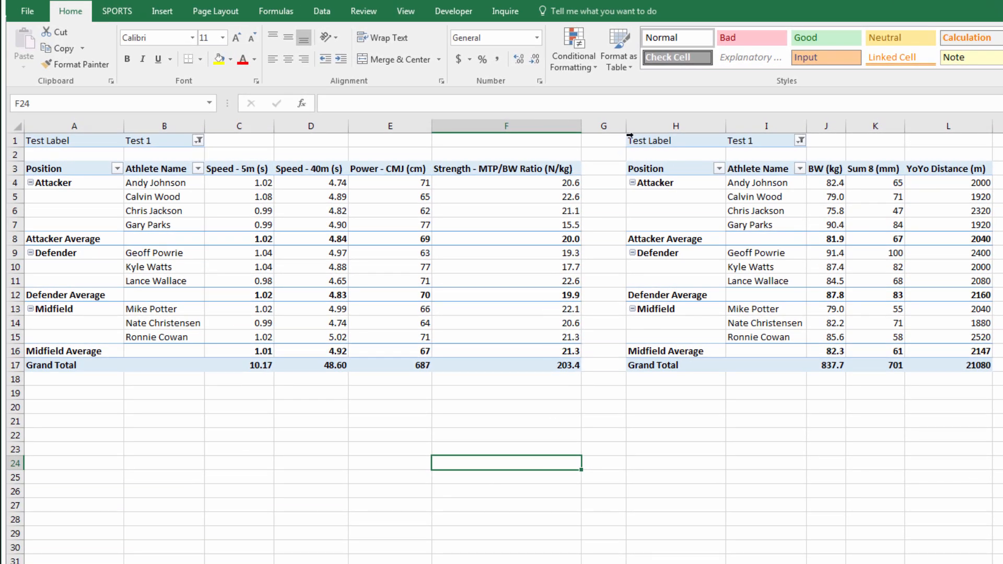
# Narrow column G and insert blank rows at the top so both pivots start at row 8
pyautogui.moveTo(626, 123); pyautogui.dragTo(596, 125)
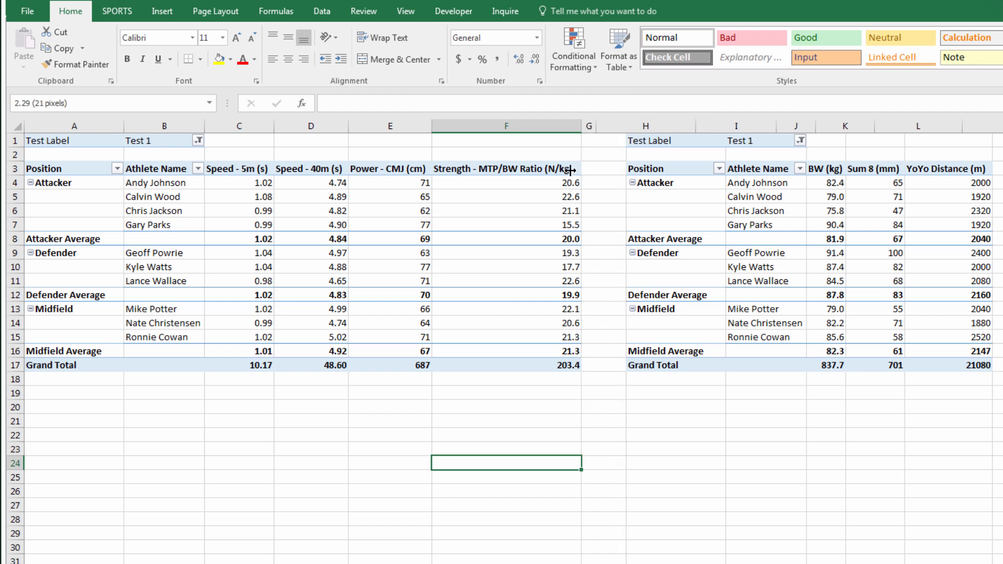
pyautogui.rightClick(10, 140)
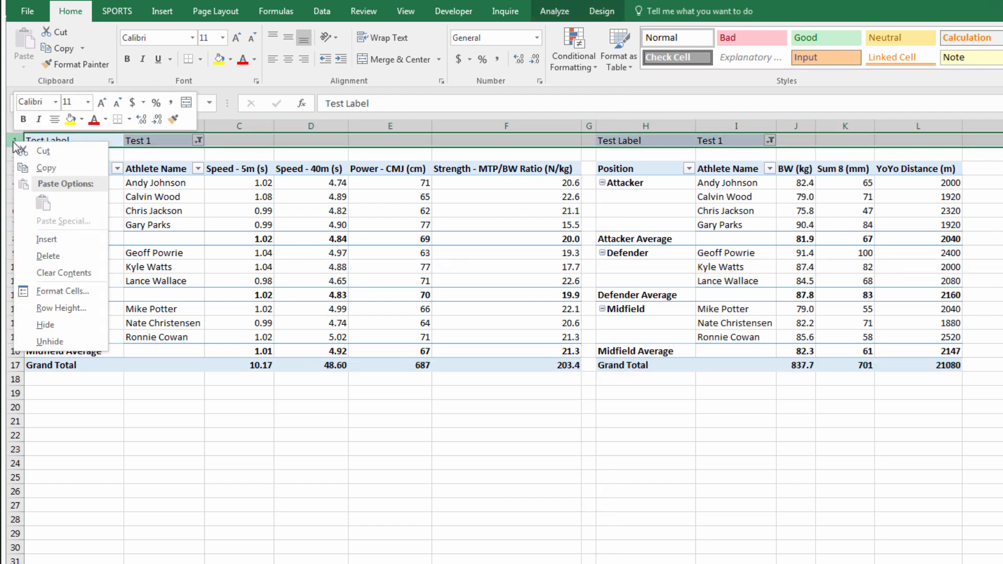
pyautogui.click(46, 238)
pyautogui.hotkey('ctrl', 'y')
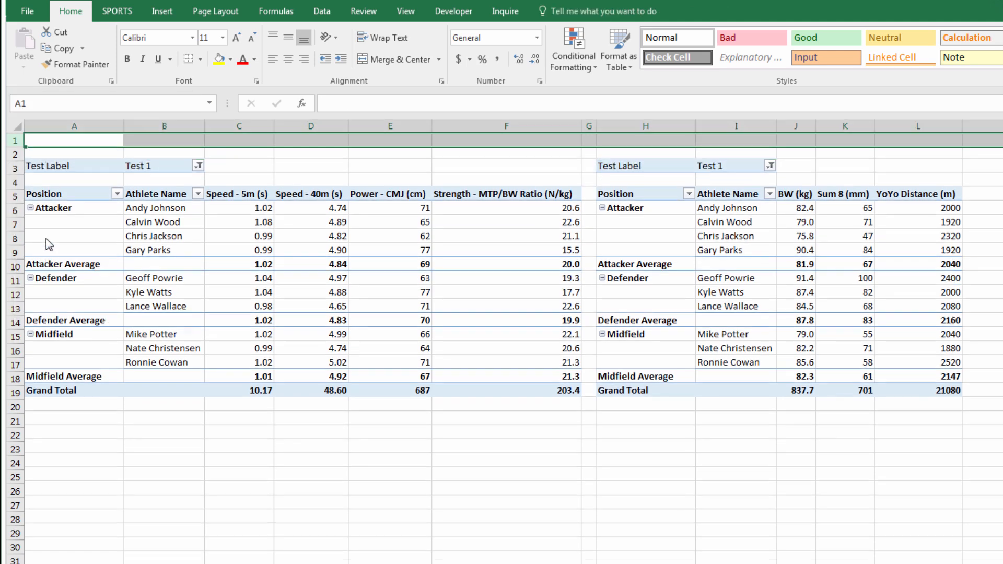
pyautogui.hotkey('ctrl', 'y')
pyautogui.hotkey('ctrl', 'y')
pyautogui.hotkey('ctrl', 'y')
pyautogui.hotkey('ctrl', 'y')
pyautogui.hotkey('ctrl', 'y')
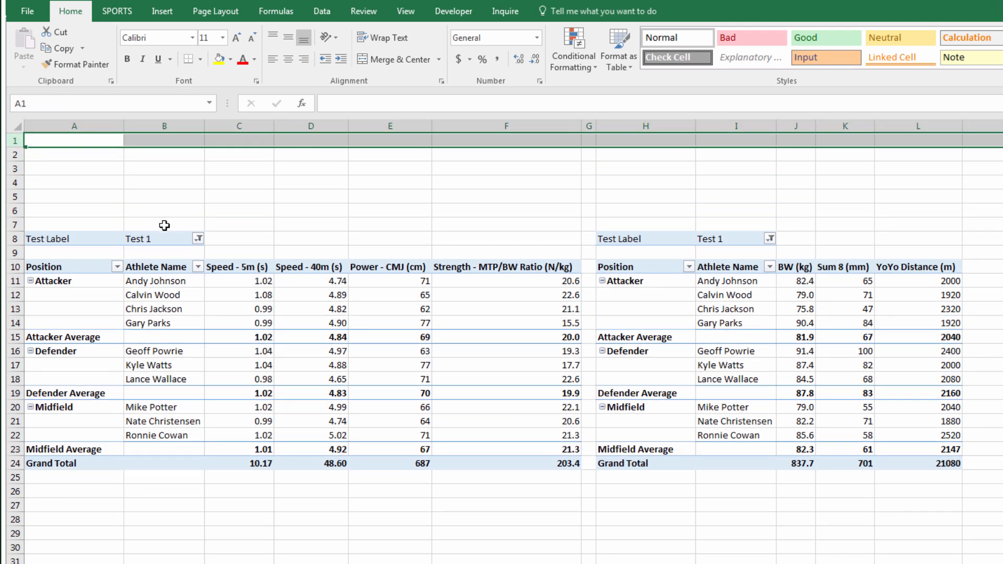
pyautogui.click(87, 169)
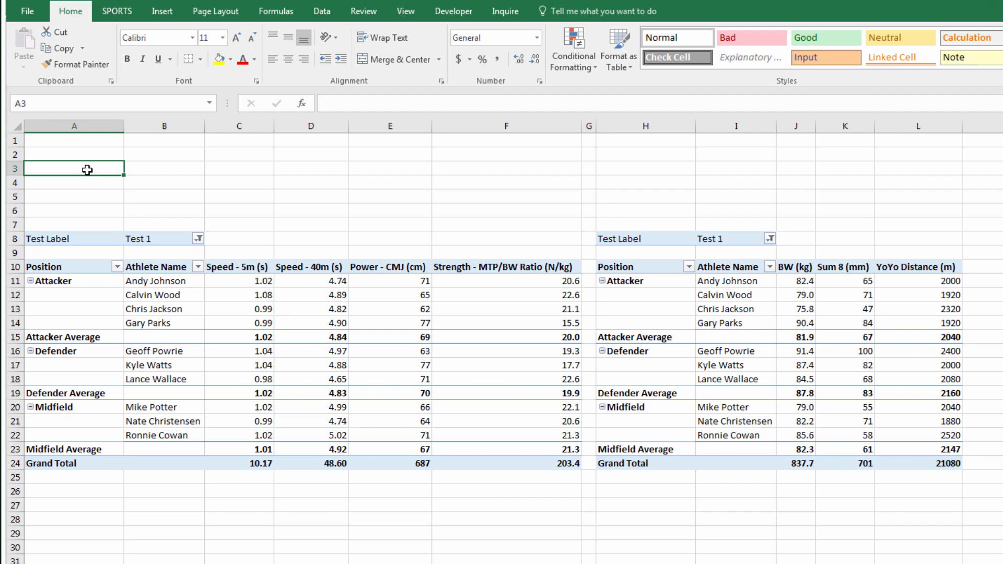
pyautogui.click(250, 310)
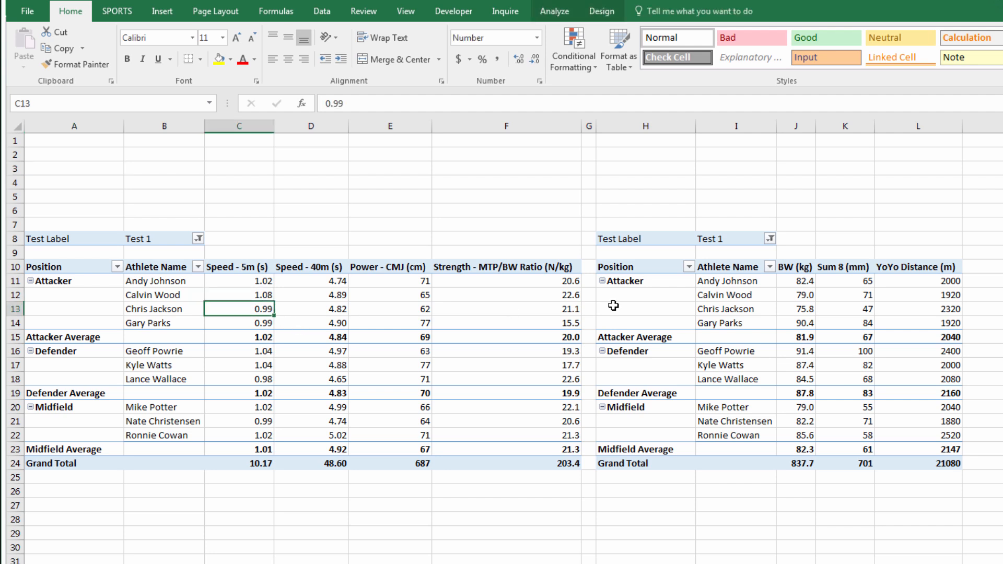
# Insert a Test Label slicer and move it above the left pivot table
pyautogui.click(546, 16)
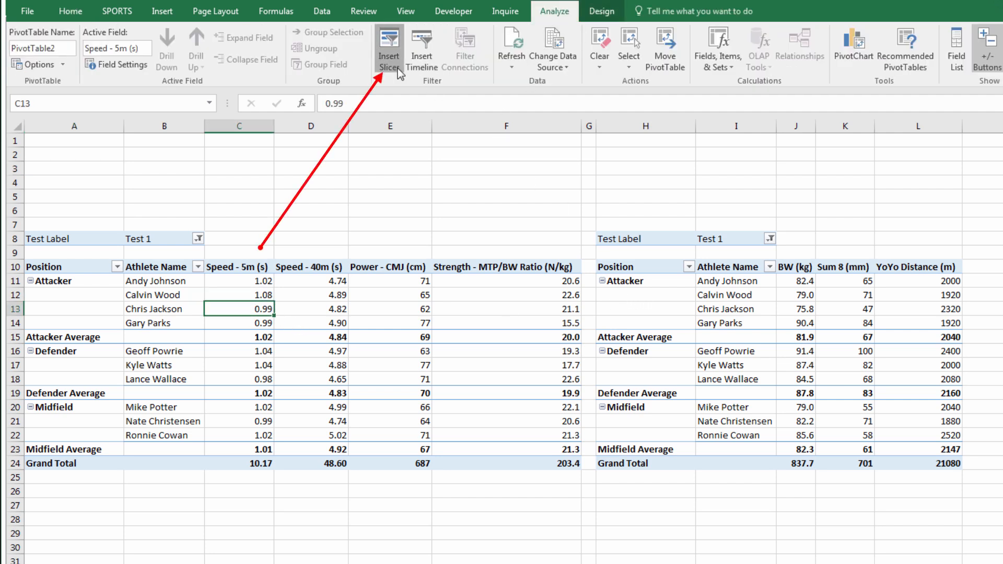
pyautogui.click(389, 55)
pyautogui.click(396, 110)
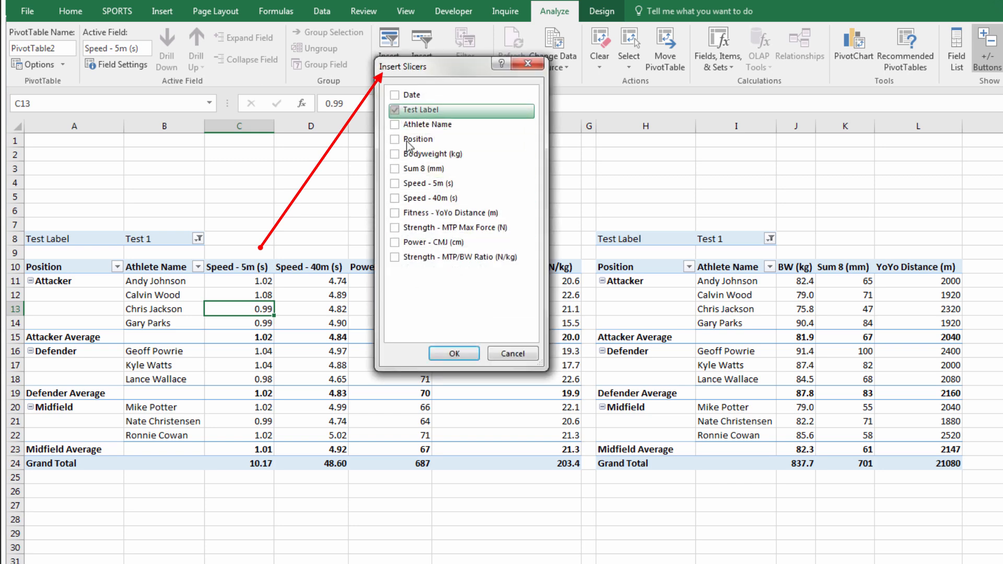
pyautogui.click(456, 354)
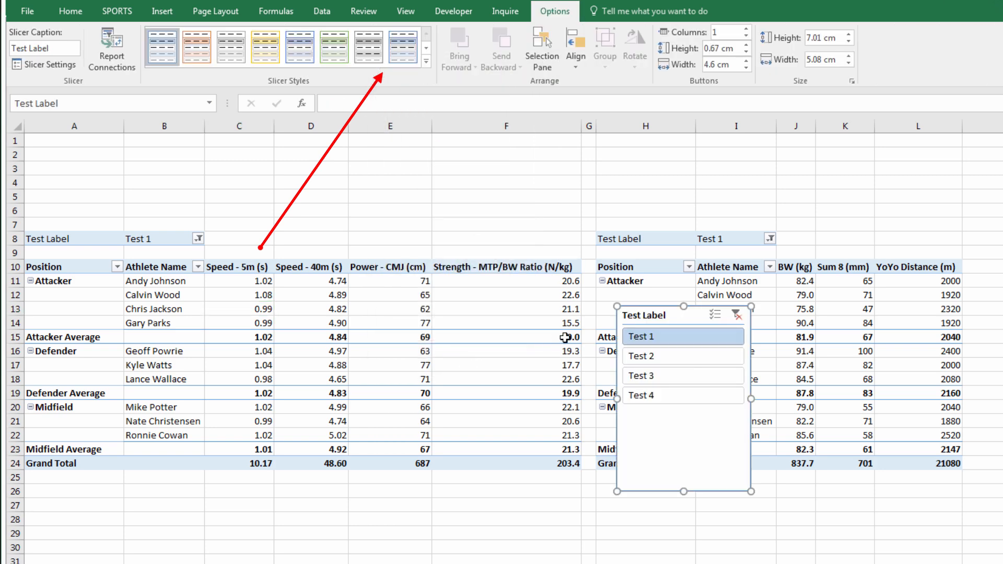
pyautogui.moveTo(635, 312); pyautogui.dragTo(77, 159)
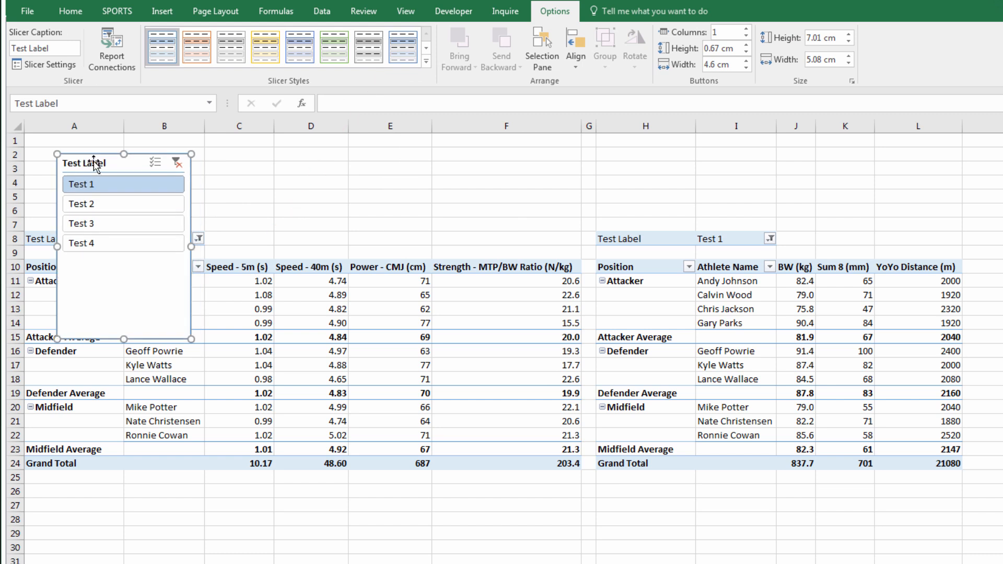
# Lay the slicer out in two columns, resize it over columns C–E, and apply a dark blue style
pyautogui.click(747, 30)
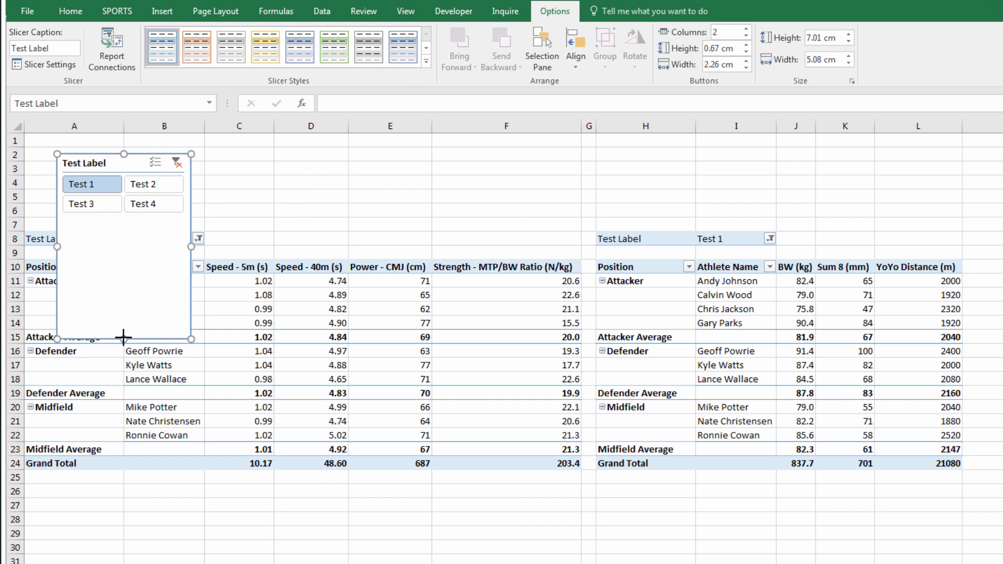
pyautogui.moveTo(123, 339); pyautogui.dragTo(133, 226)
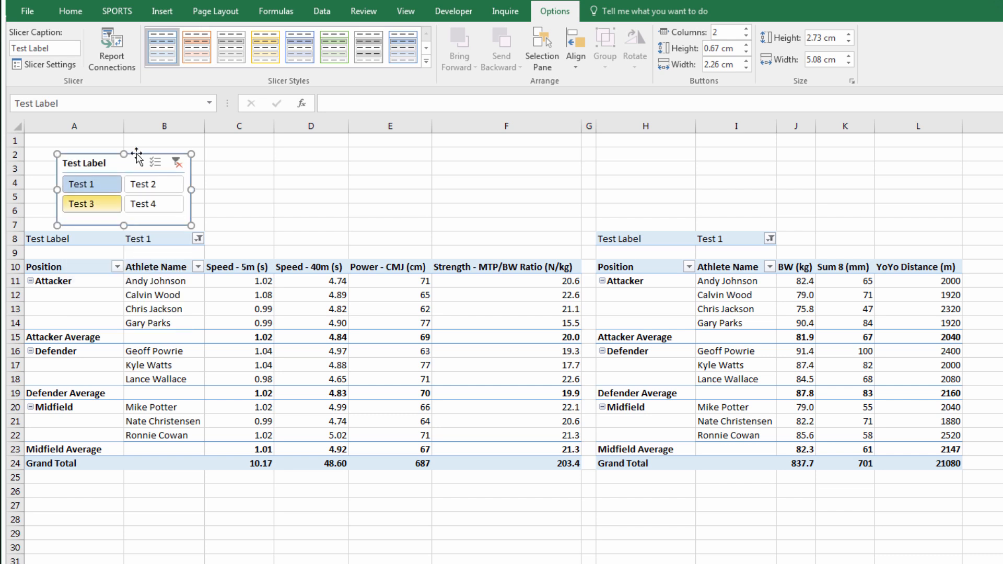
pyautogui.moveTo(137, 157); pyautogui.dragTo(323, 158)
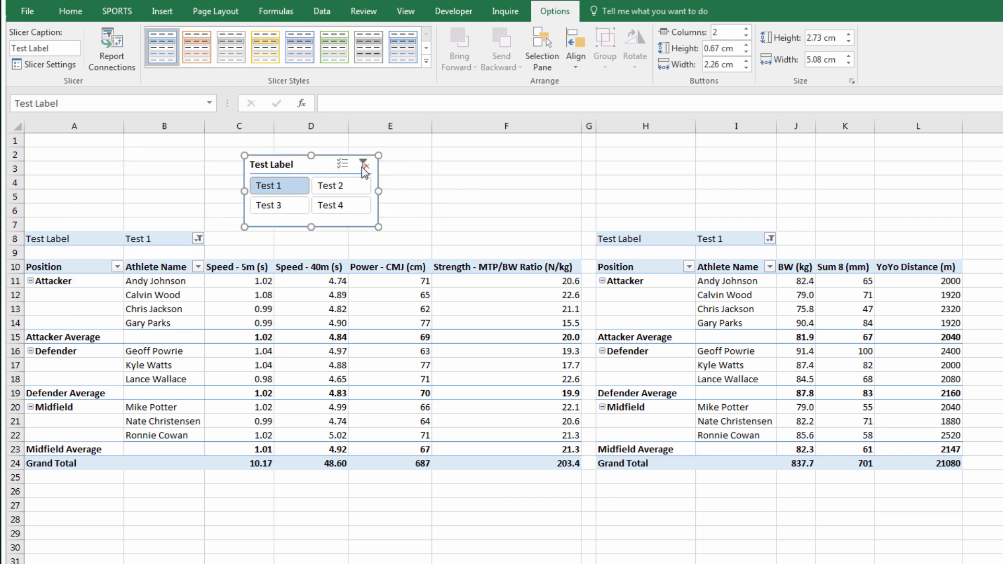
pyautogui.moveTo(380, 192); pyautogui.dragTo(427, 191)
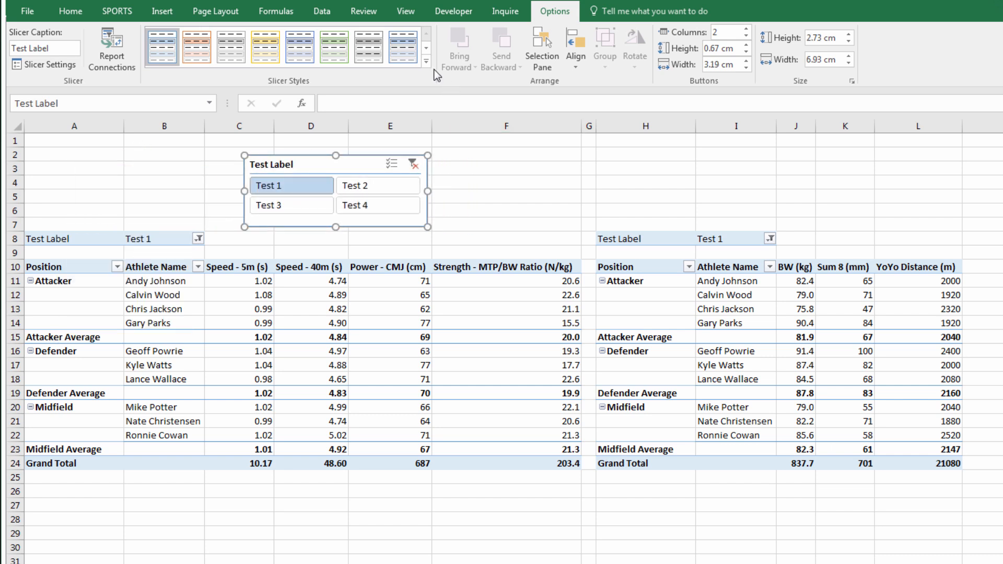
pyautogui.click(427, 61)
pyautogui.click(298, 94)
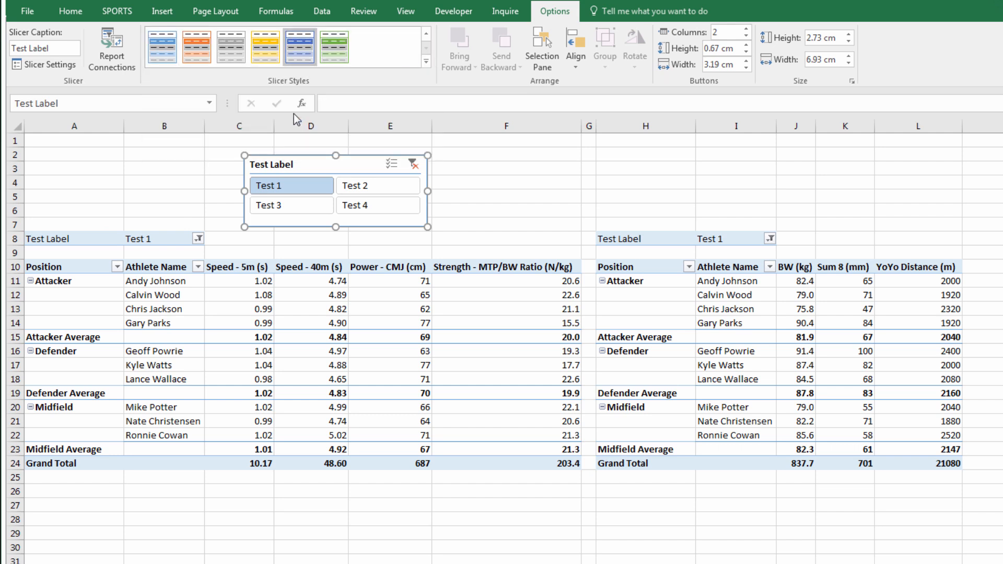
pyautogui.click(470, 195)
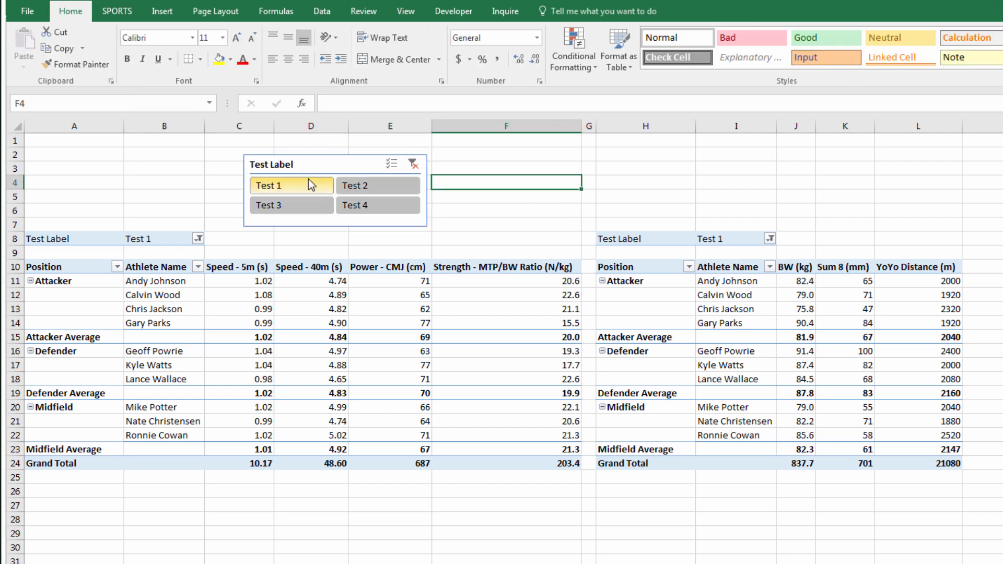
# Connect the Test Label slicer to PivotTable3 alongside PivotTable2 in Report Connections
pyautogui.click(307, 173)
pyautogui.rightClick(307, 173)
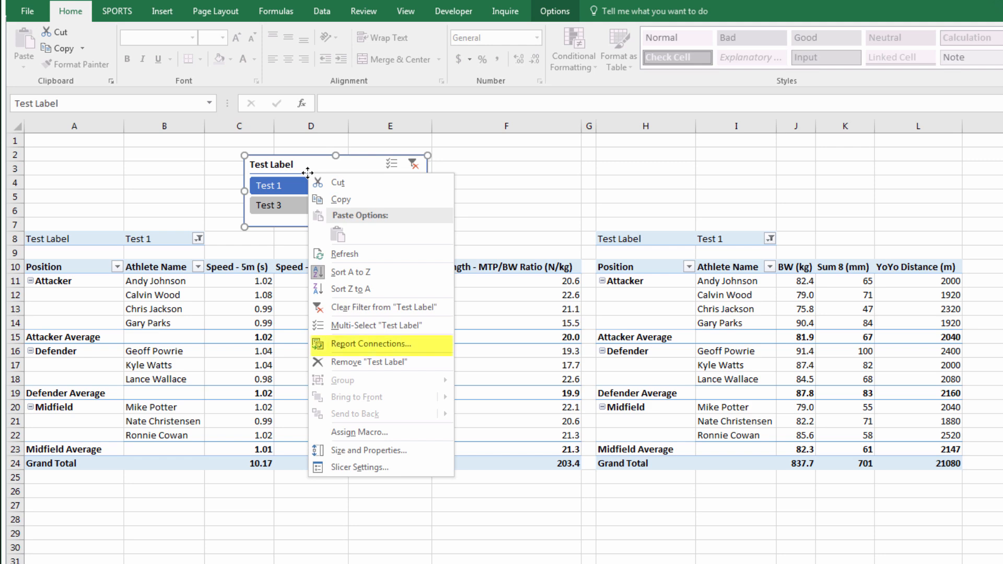
pyautogui.click(389, 344)
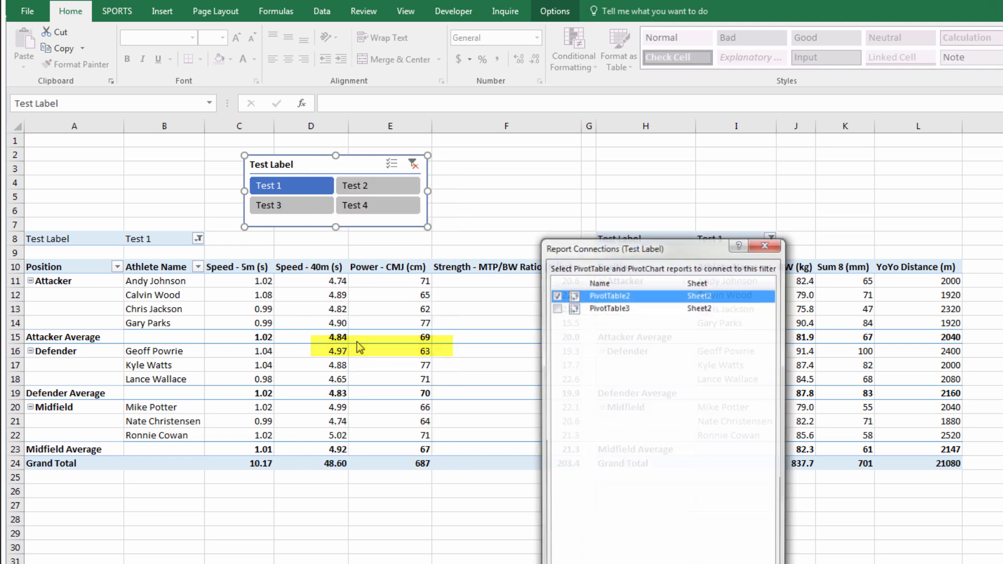
pyautogui.click(558, 310)
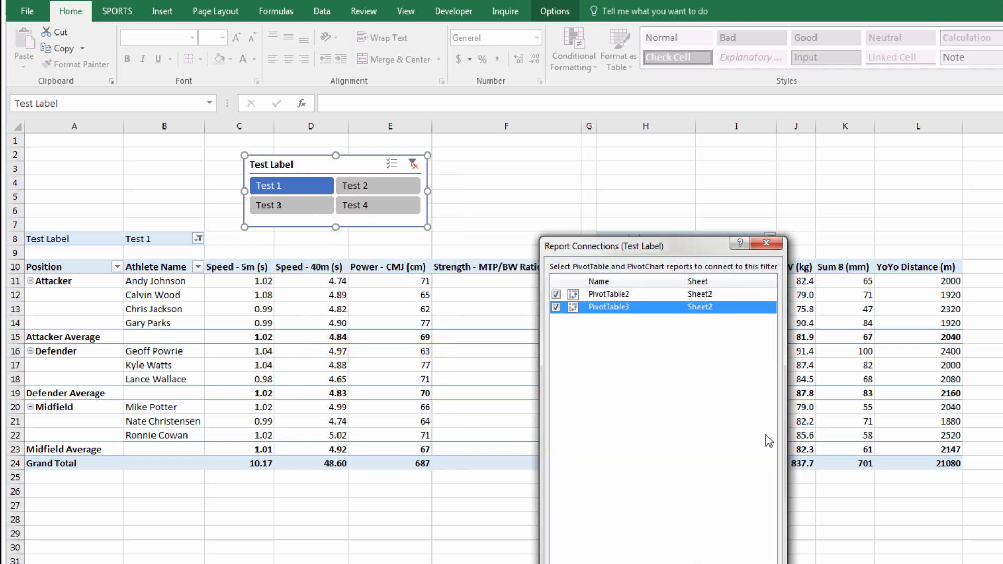
pyautogui.moveTo(571, 236); pyautogui.dragTo(498, 95)
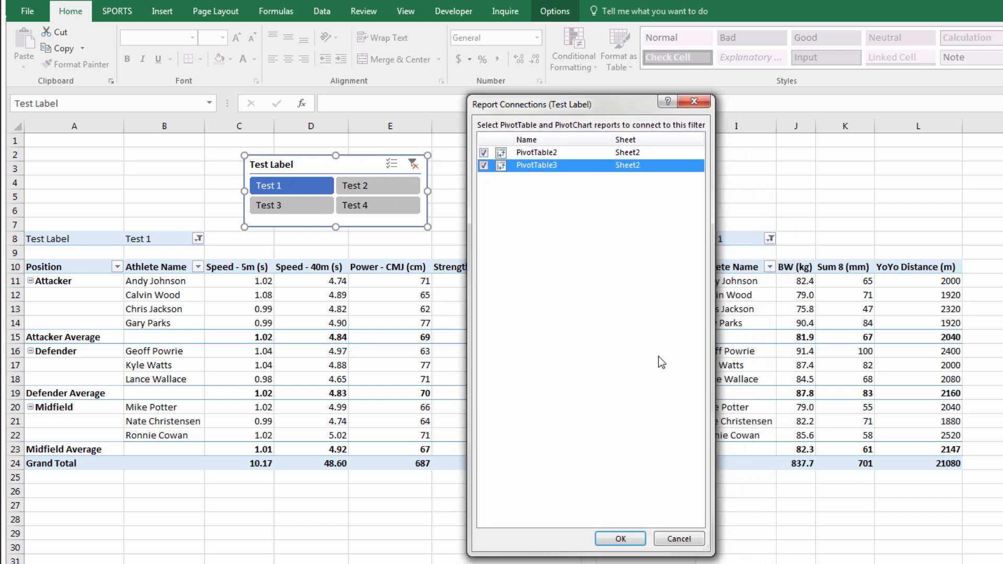
# Confirm the connections, then filter both pivots through Test 2, 3, 4 and back to Test 1
pyautogui.click(627, 540)
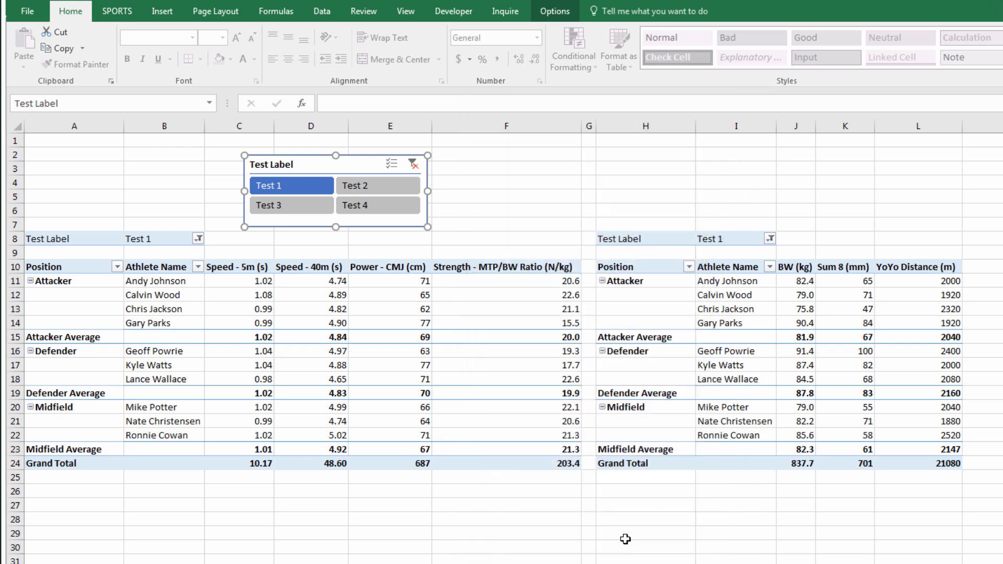
pyautogui.click(501, 185)
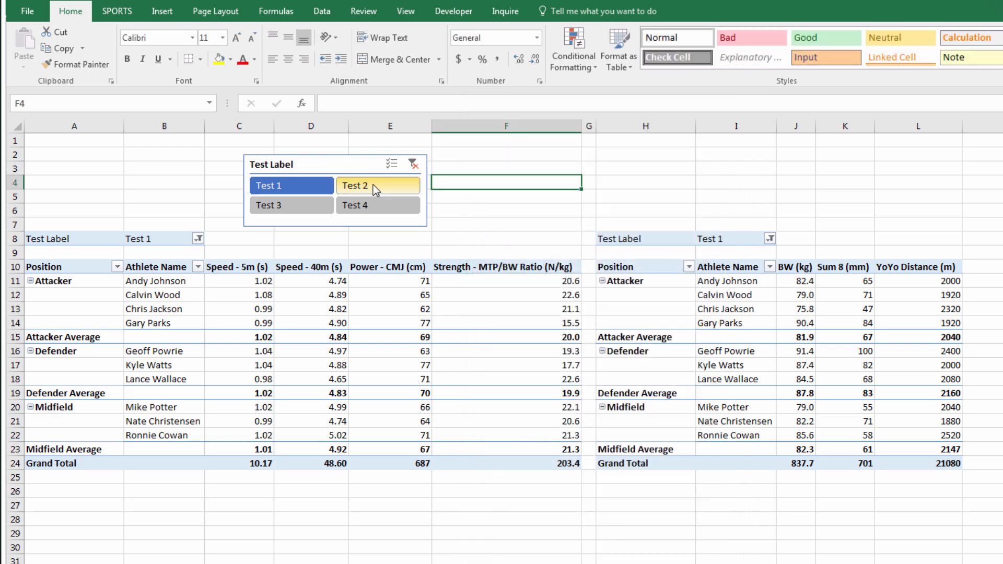
pyautogui.click(375, 189)
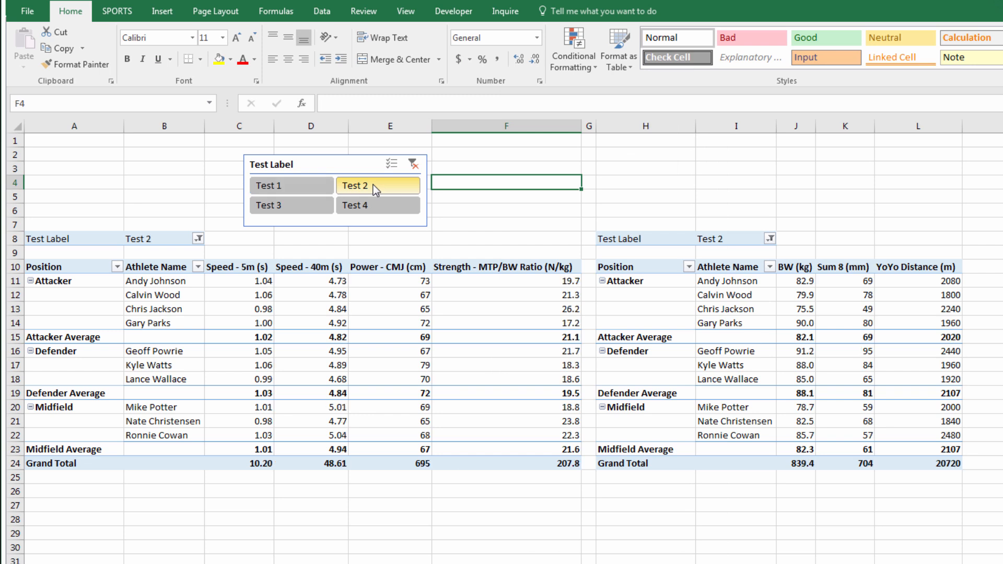
pyautogui.click(291, 205)
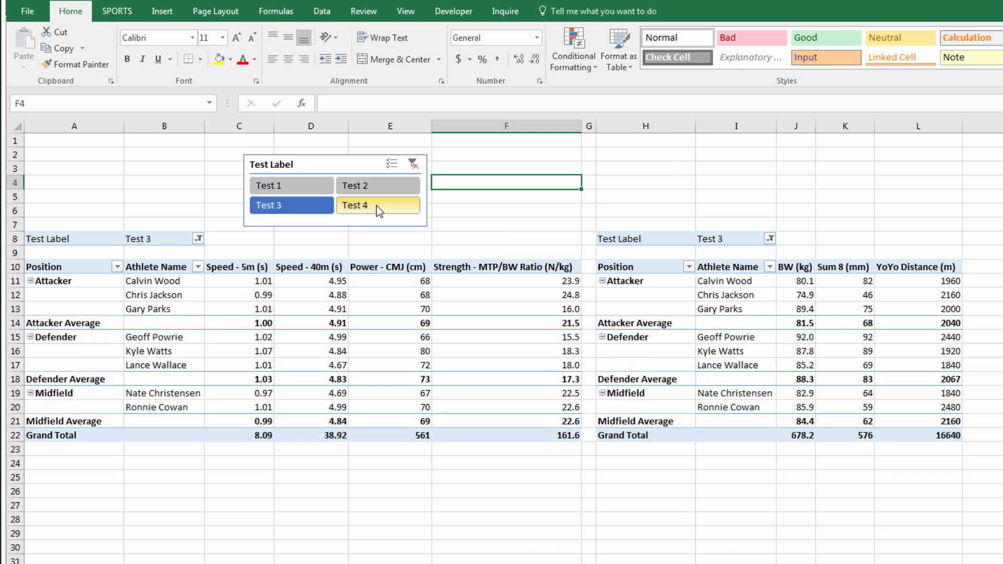
pyautogui.click(382, 208)
pyautogui.click(290, 188)
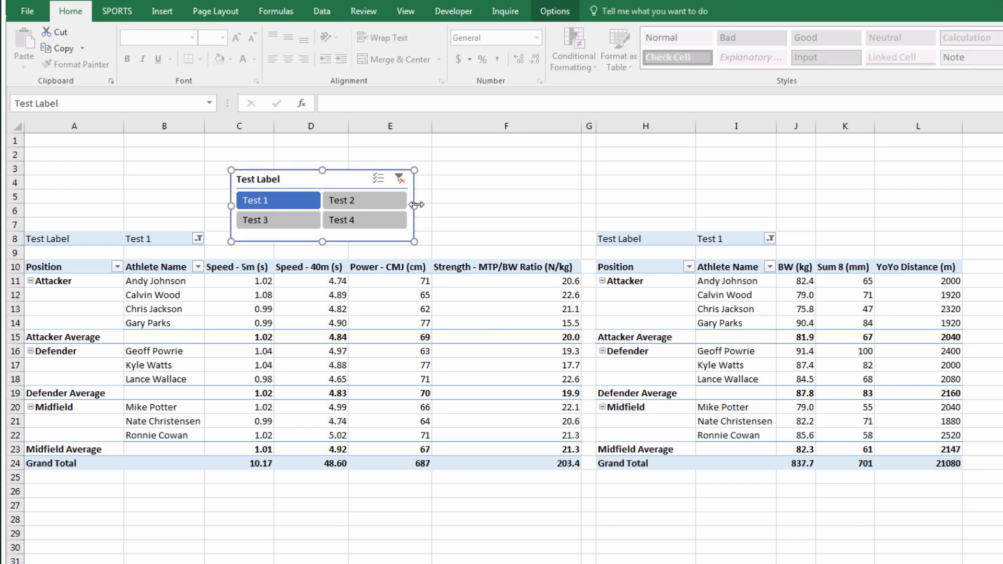
# Widen the Test Label slicer, rename Sheet2 to TeamReport, and switch to the Database sheet
pyautogui.moveTo(415, 205); pyautogui.dragTo(452, 209)
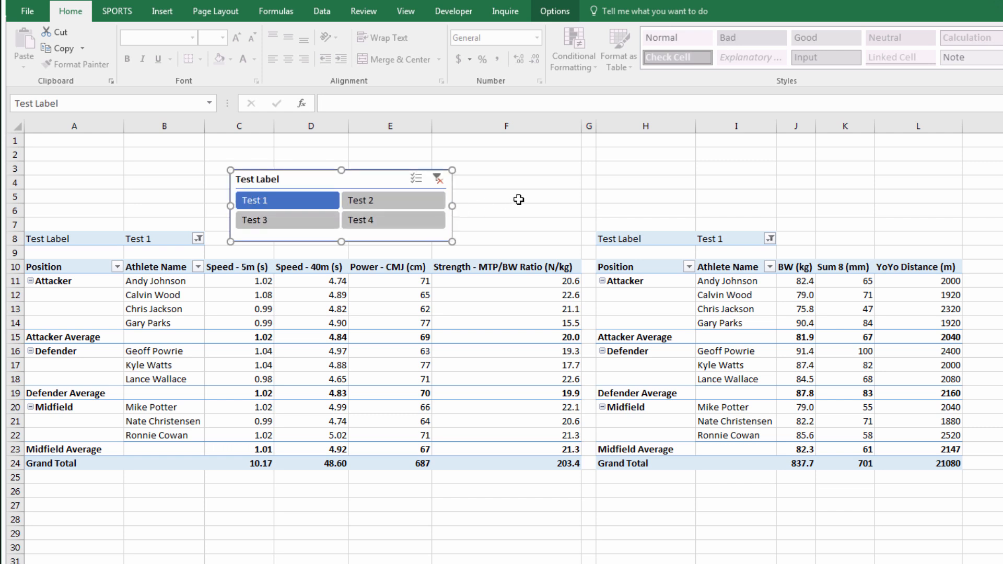
pyautogui.click(527, 181)
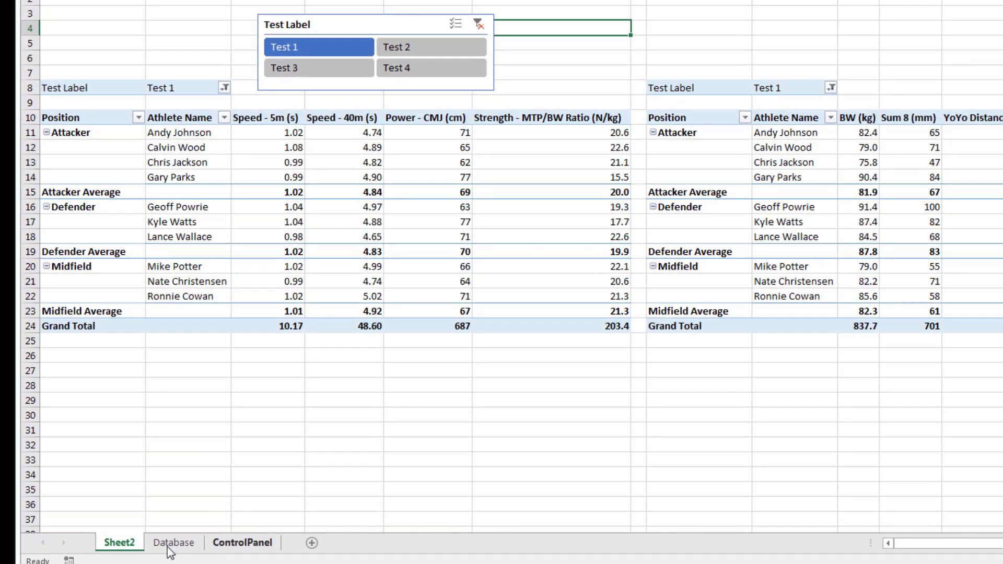
pyautogui.doubleClick(110, 543)
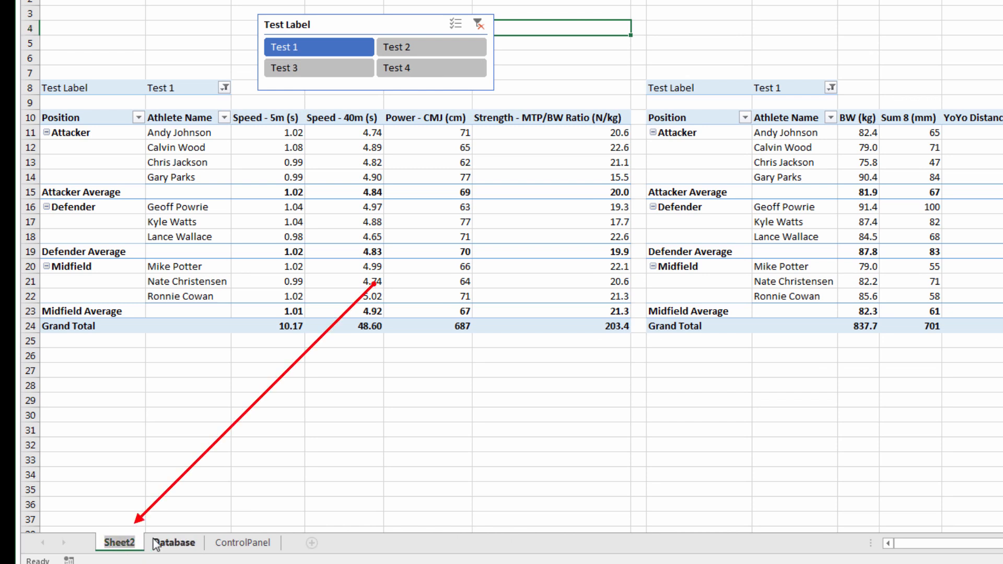
pyautogui.write('TeamRep')
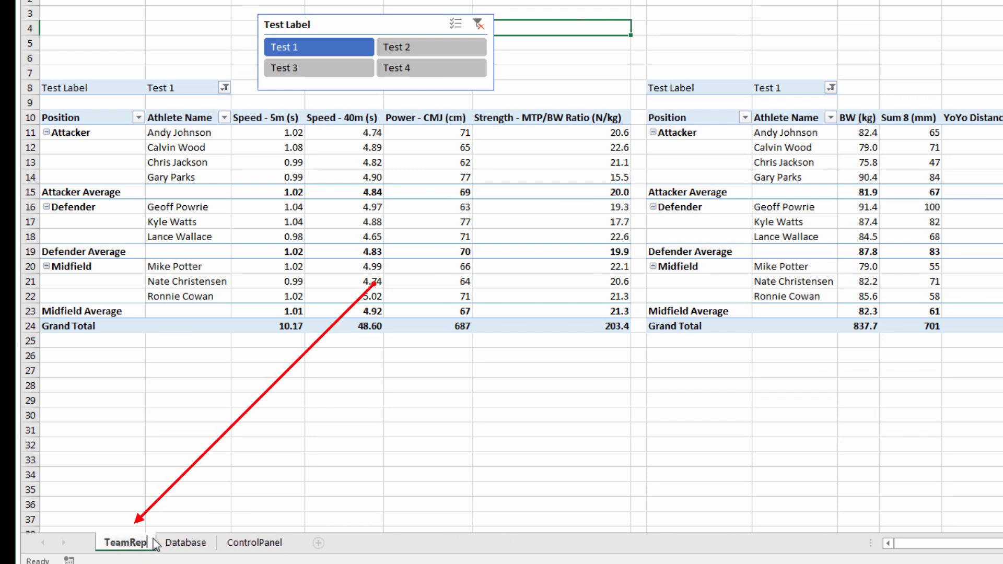
pyautogui.write('ort')
pyautogui.press('Return')
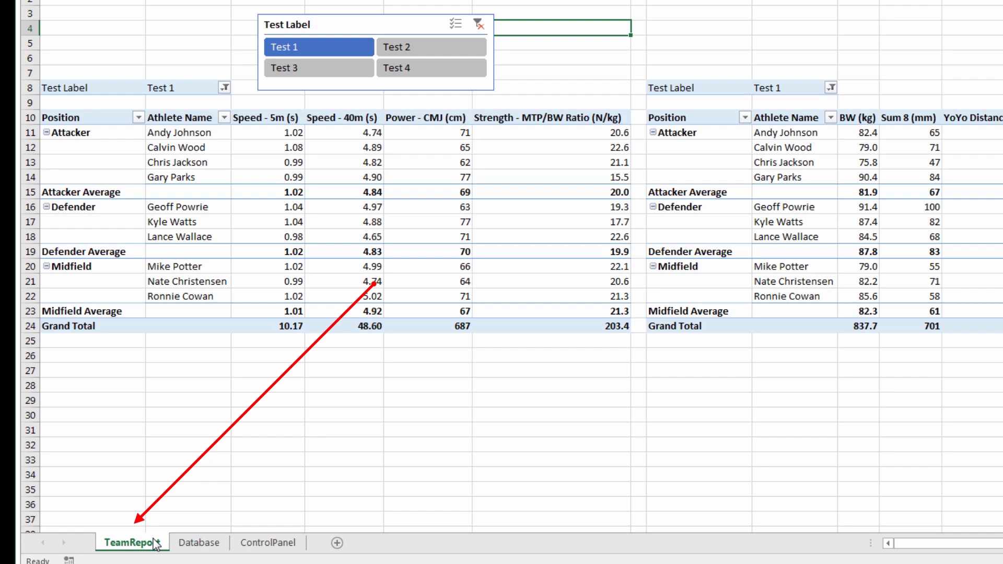
pyautogui.click(197, 543)
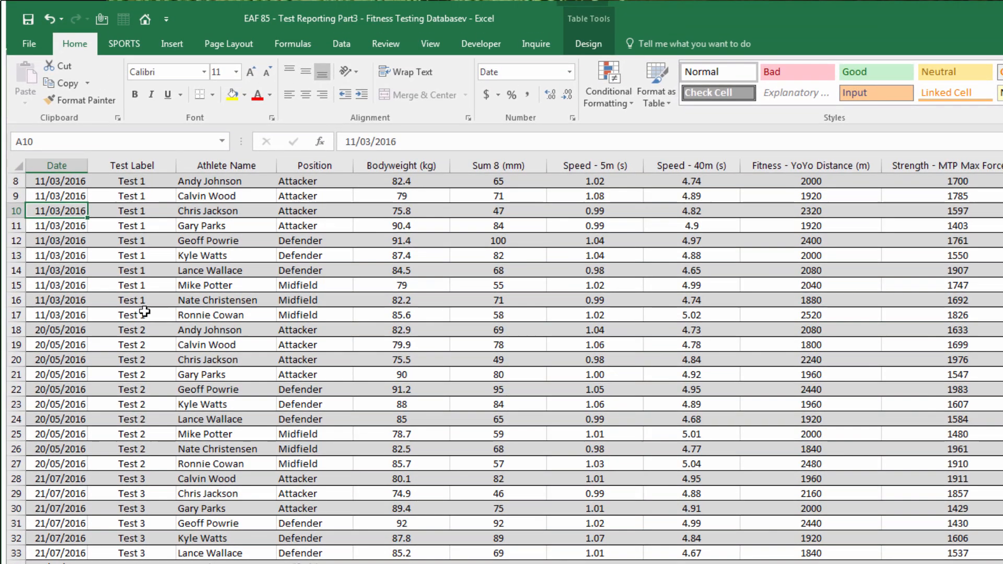
# Insert a PivotTable from the TBLDatabase table on a new worksheet
pyautogui.click(130, 184)
pyautogui.click(170, 44)
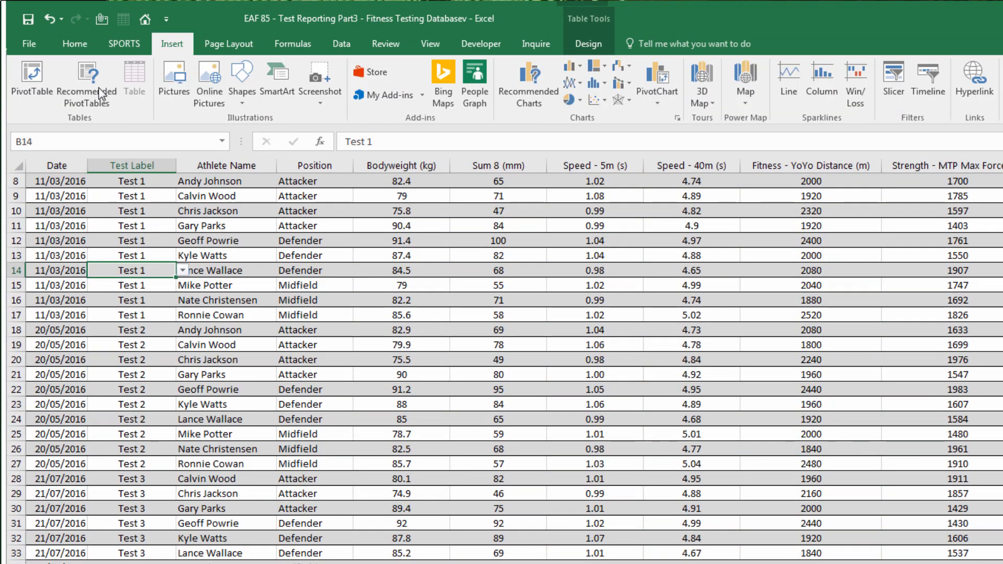
pyautogui.click(32, 78)
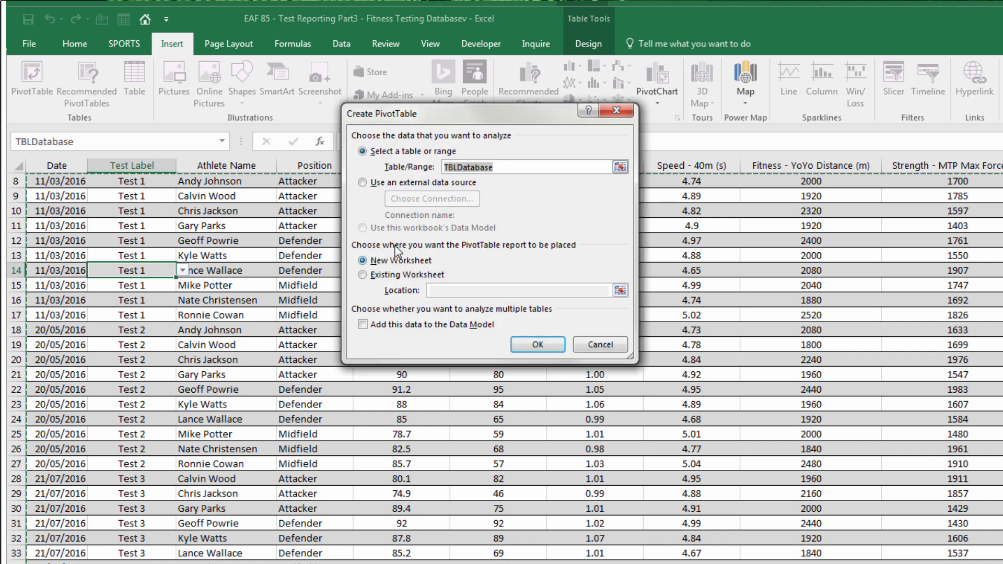
pyautogui.click(537, 344)
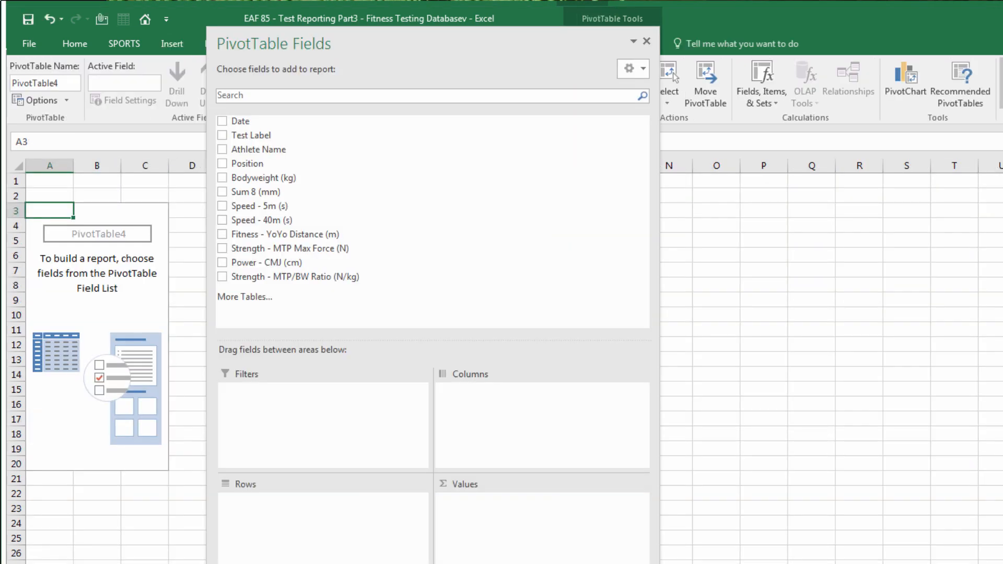
# Put Athlete Name in Filters and Test Label in Rows, and sum Speed - 5m and other measures
pyautogui.moveTo(299, 153); pyautogui.dragTo(337, 390)
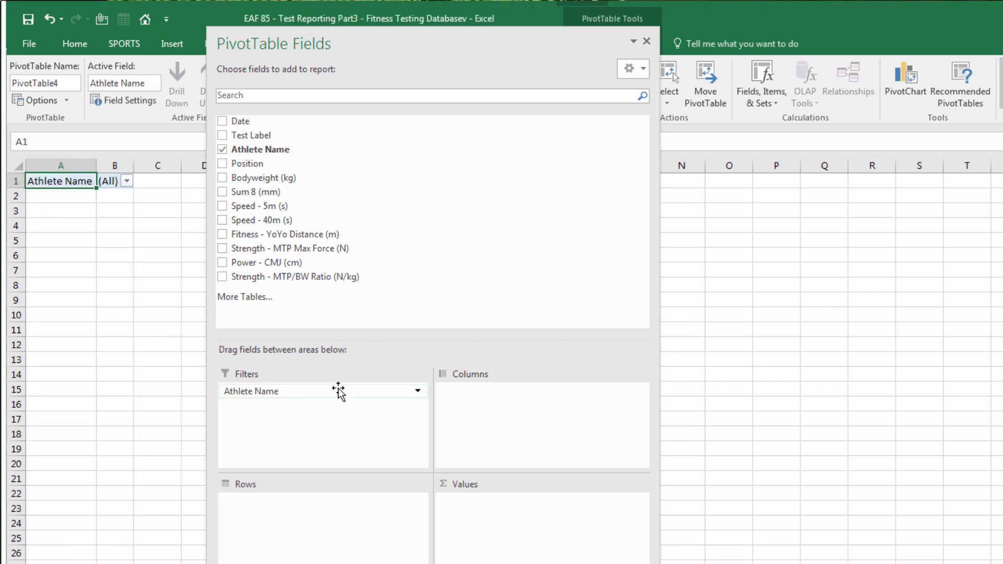
pyautogui.moveTo(284, 136); pyautogui.dragTo(315, 523)
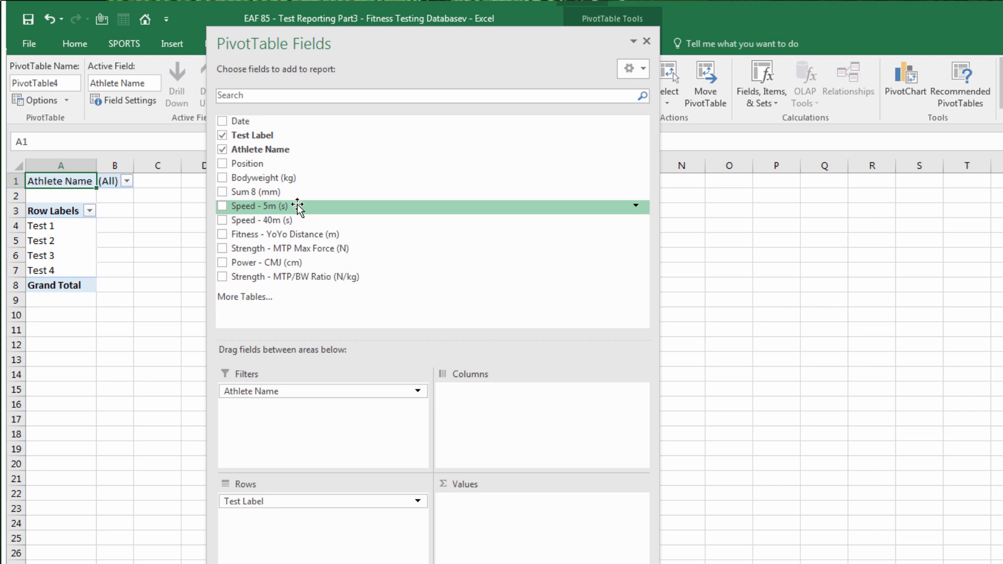
pyautogui.moveTo(298, 206); pyautogui.dragTo(537, 521)
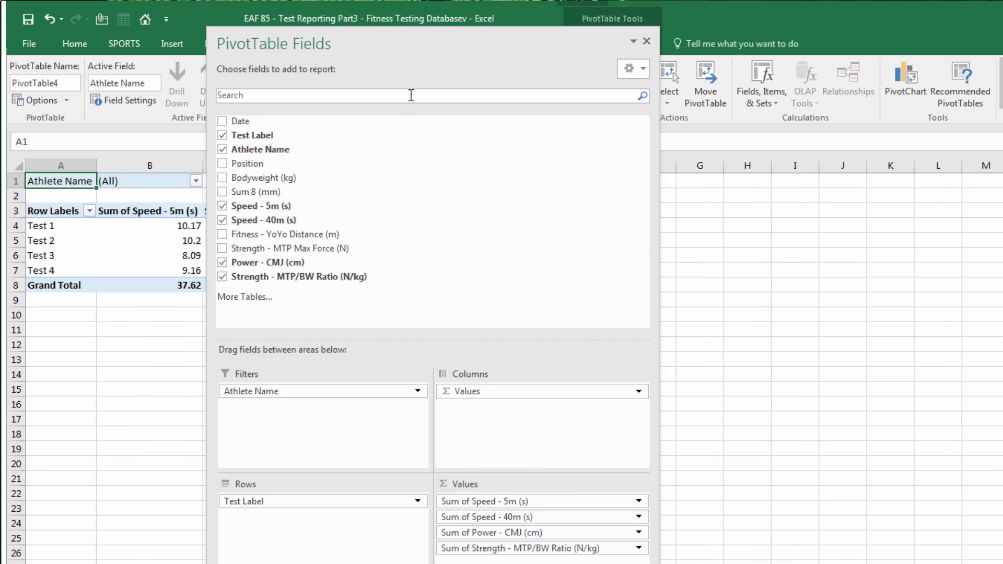
pyautogui.moveTo(384, 45); pyautogui.dragTo(869, 103)
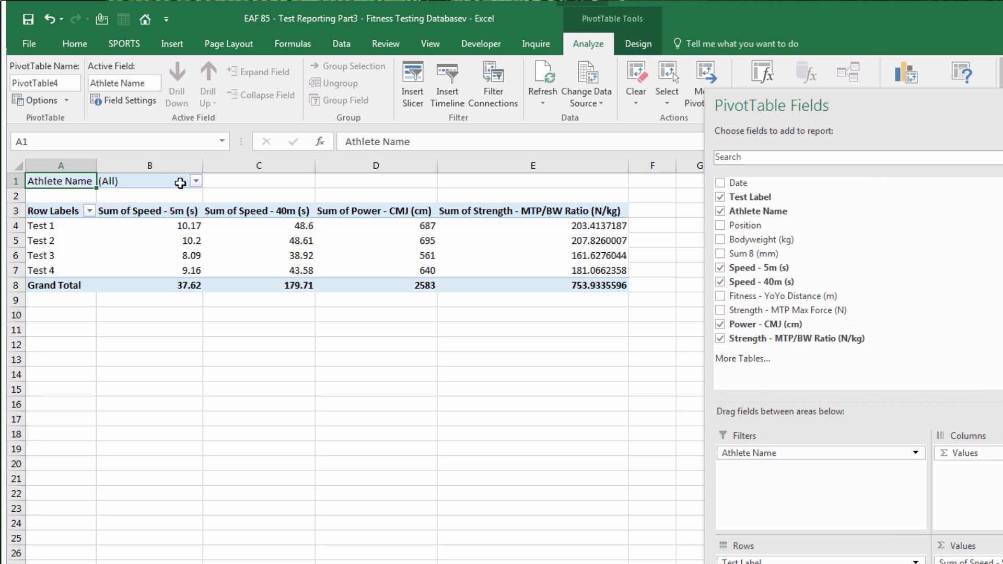
# Filter the pivot's Athlete Name field to one athlete and select a Speed - 5m value
pyautogui.click(196, 181)
pyautogui.click(76, 240)
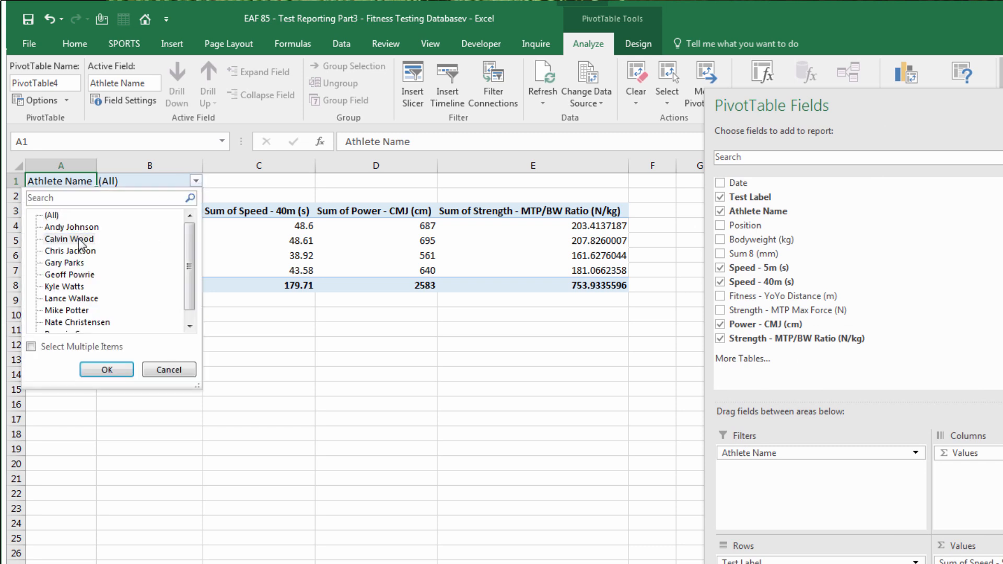
pyautogui.click(107, 371)
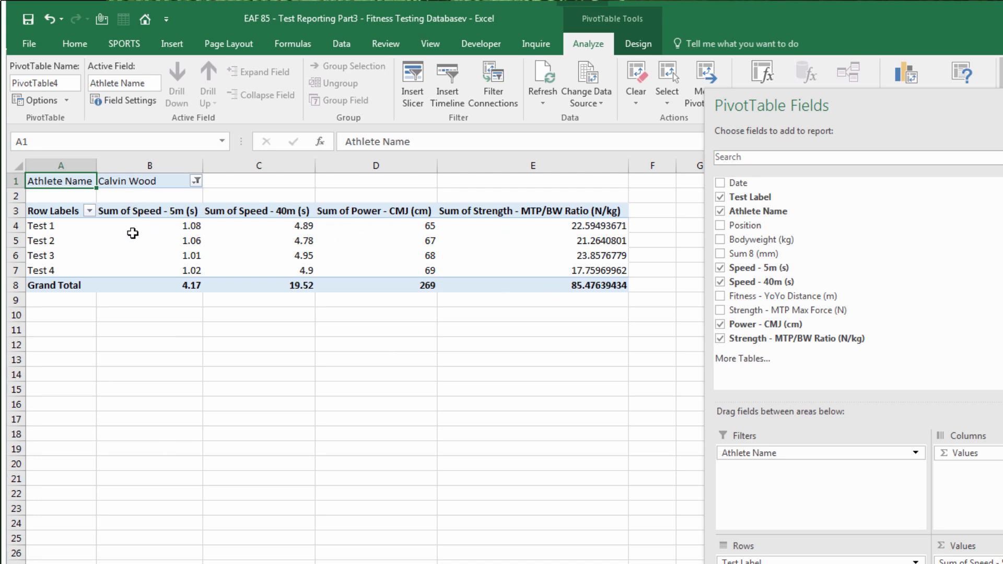
pyautogui.moveTo(132, 233)
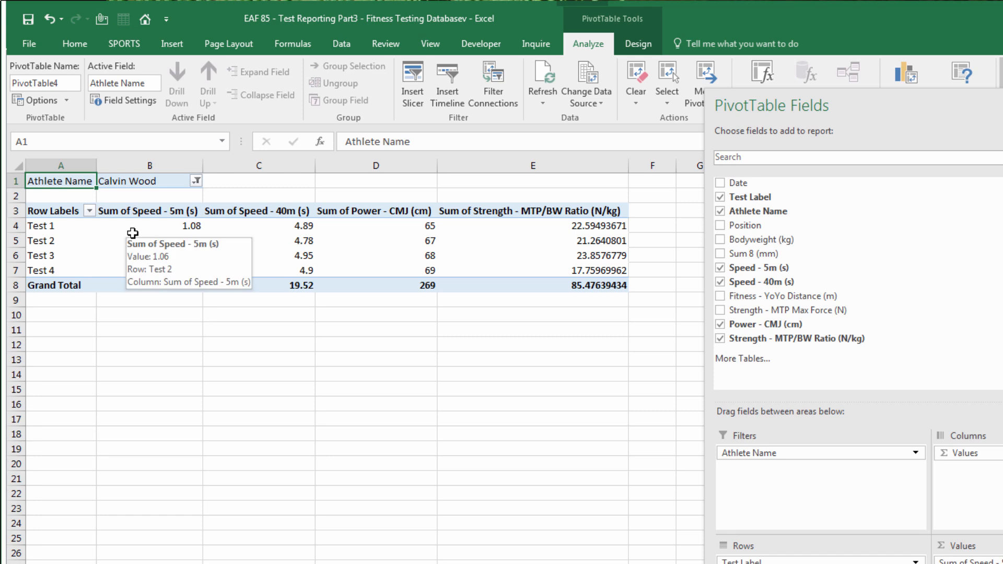
pyautogui.click(132, 233)
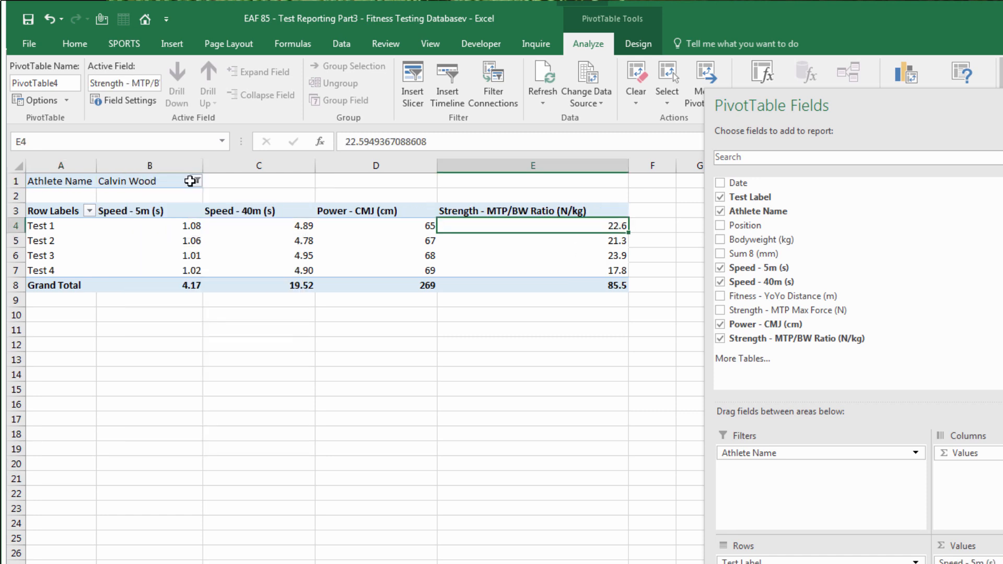
# Change the Athlete Name filter to a different athlete
pyautogui.click(196, 181)
pyautogui.click(66, 251)
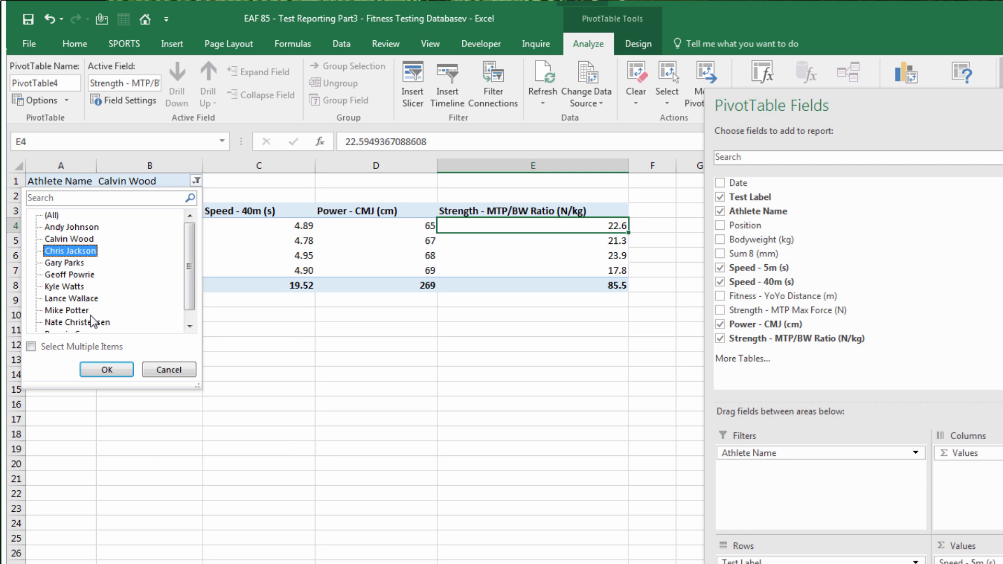
pyautogui.click(106, 369)
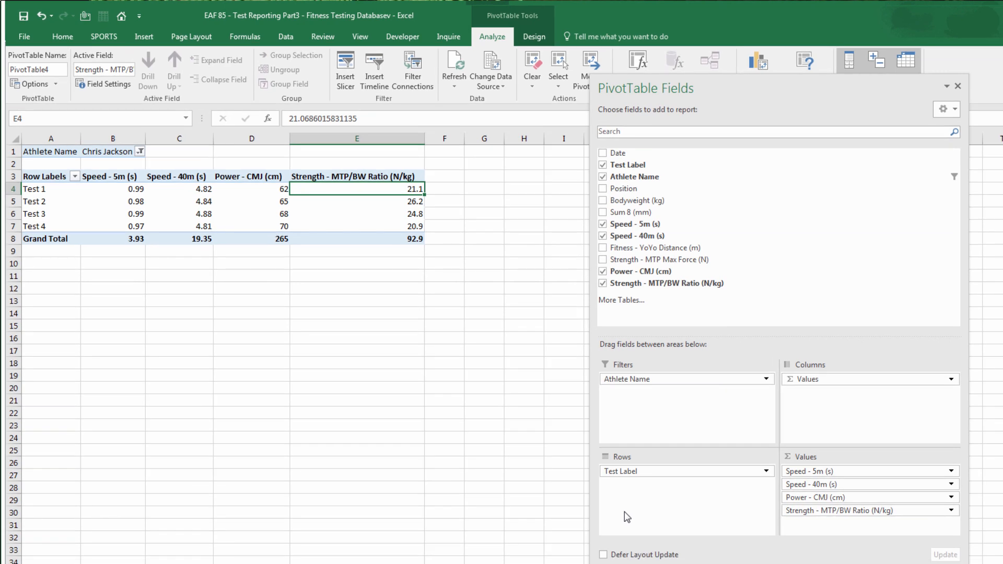
# Move Test Label to Columns and Values to Rows, adding Bodyweight, Sum 8 and YoYo Distance
pyautogui.moveTo(654, 472); pyautogui.dragTo(835, 412)
pyautogui.moveTo(807, 379); pyautogui.dragTo(685, 496)
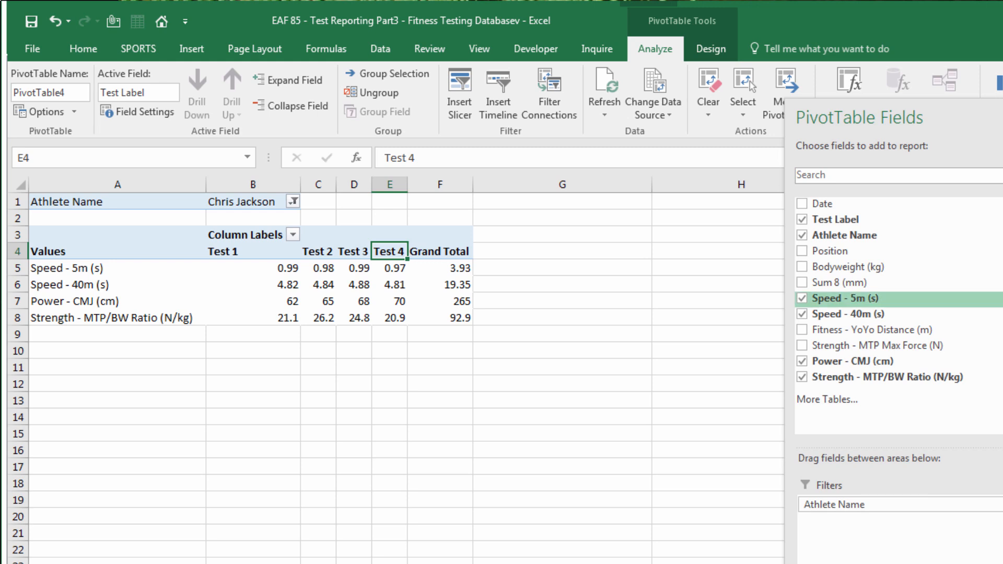
pyautogui.moveTo(915, 332); pyautogui.dragTo(1000, 561)
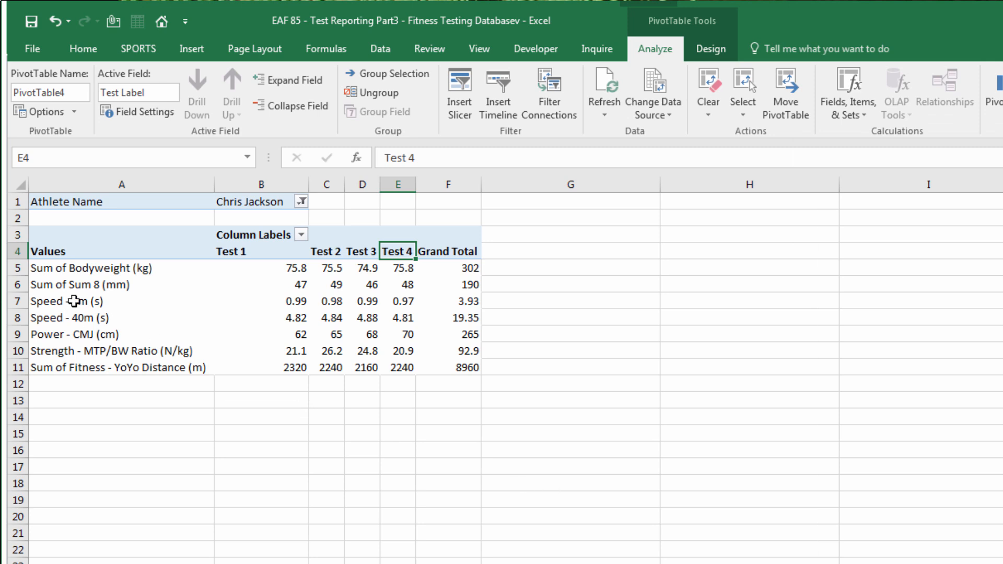
pyautogui.click(74, 301)
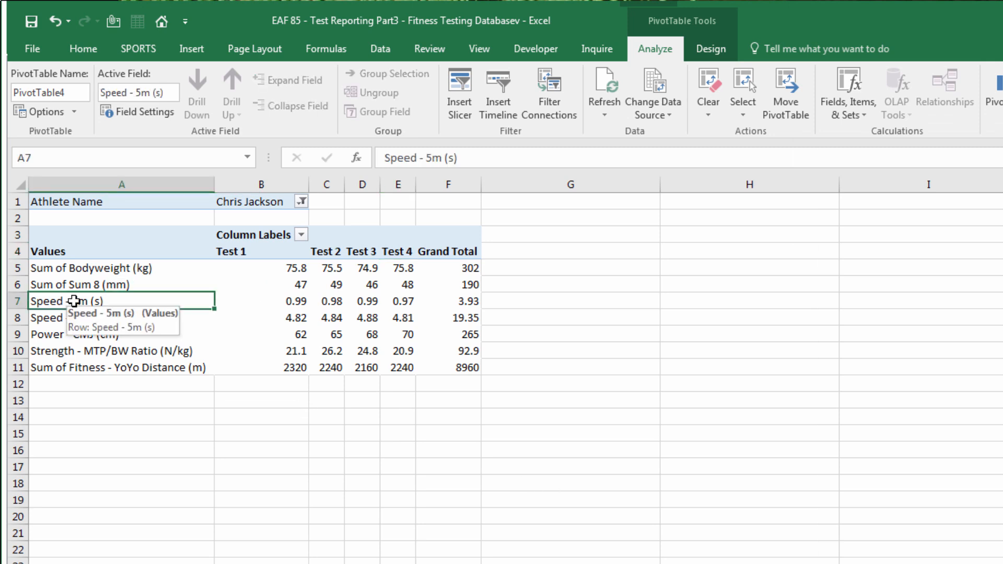
# Turn grand totals off for both rows and columns
pyautogui.click(711, 49)
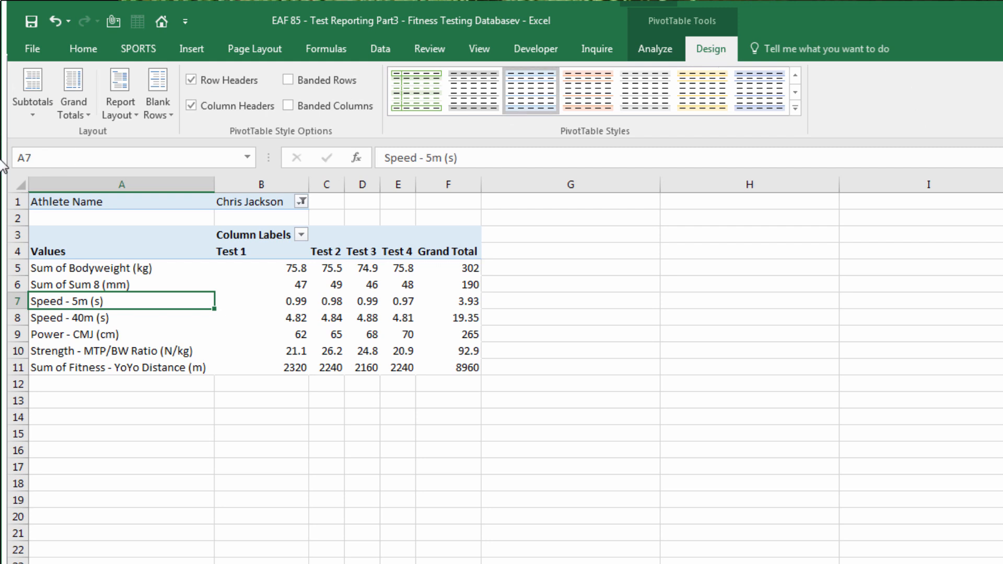
pyautogui.click(77, 113)
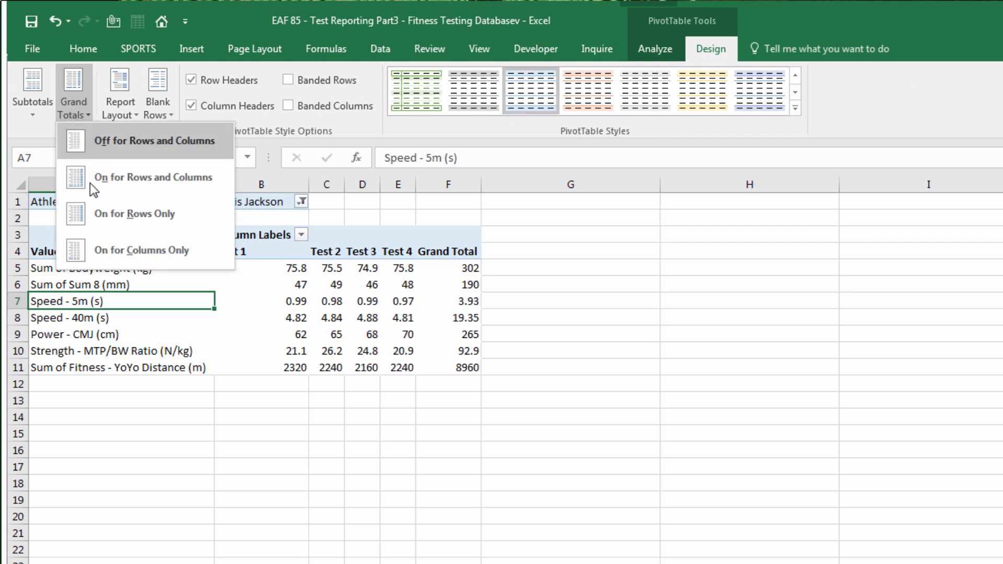
pyautogui.click(113, 151)
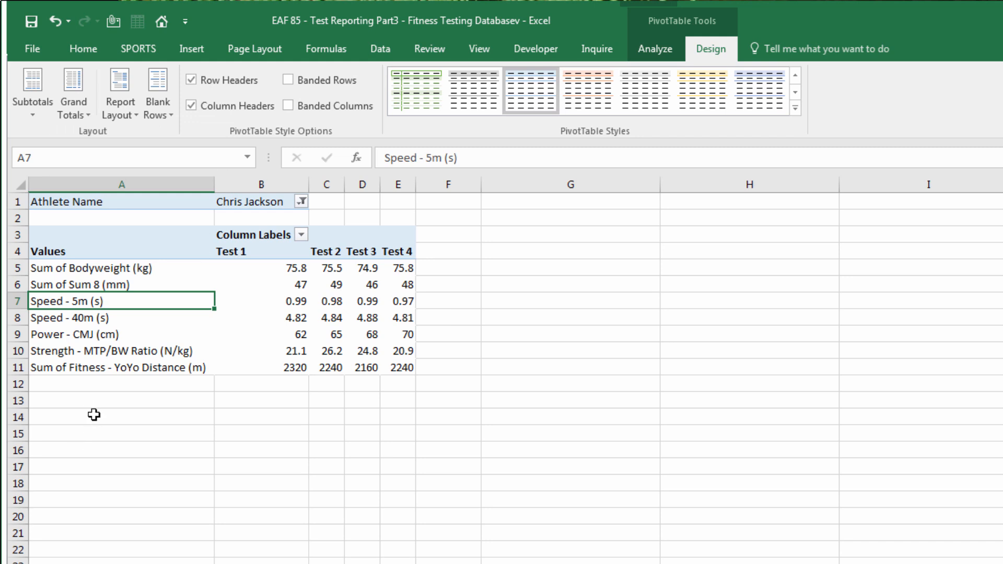
# Apply a light-blue Medium PivotTable style to the pivot
pyautogui.click(90, 435)
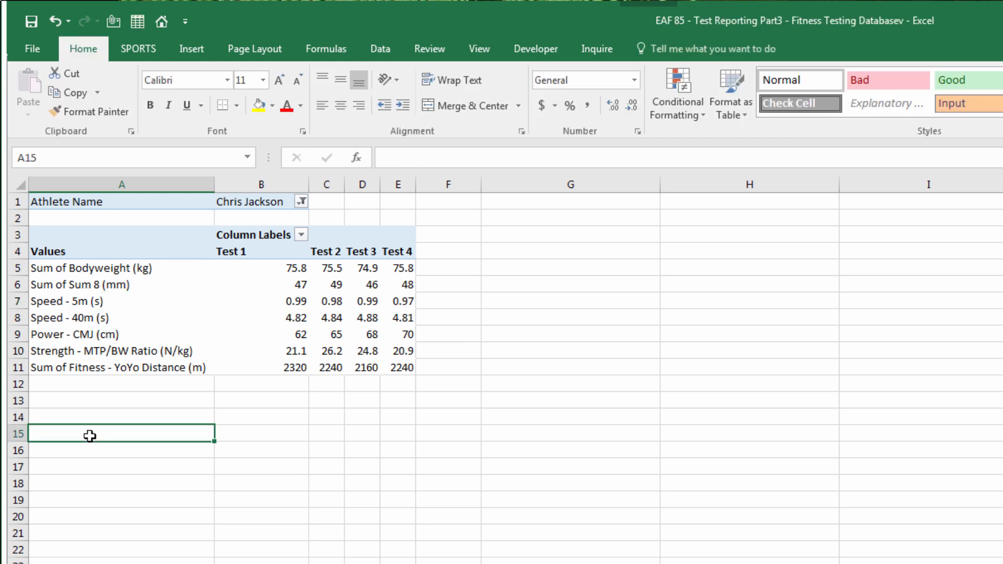
pyautogui.click(104, 318)
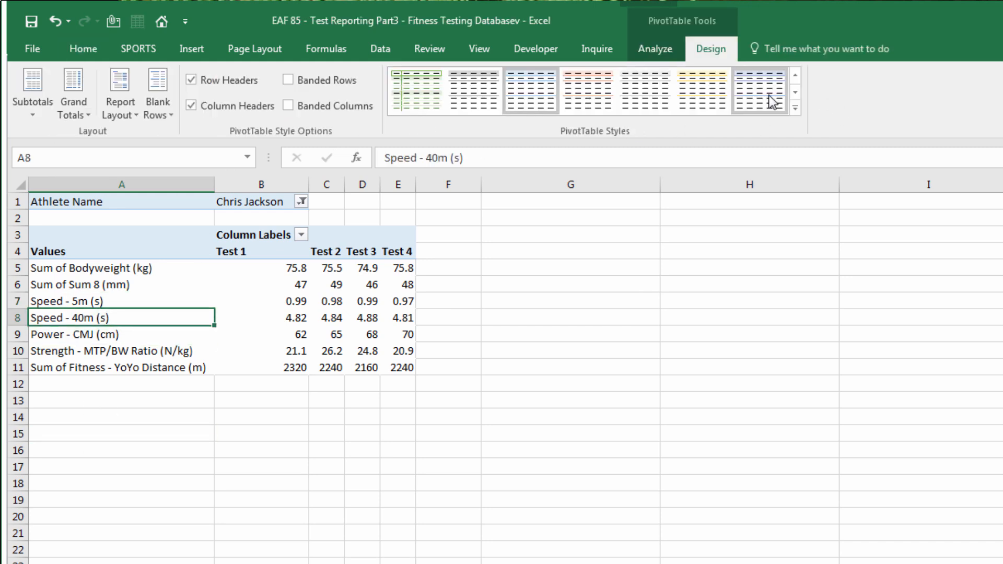
pyautogui.click(794, 108)
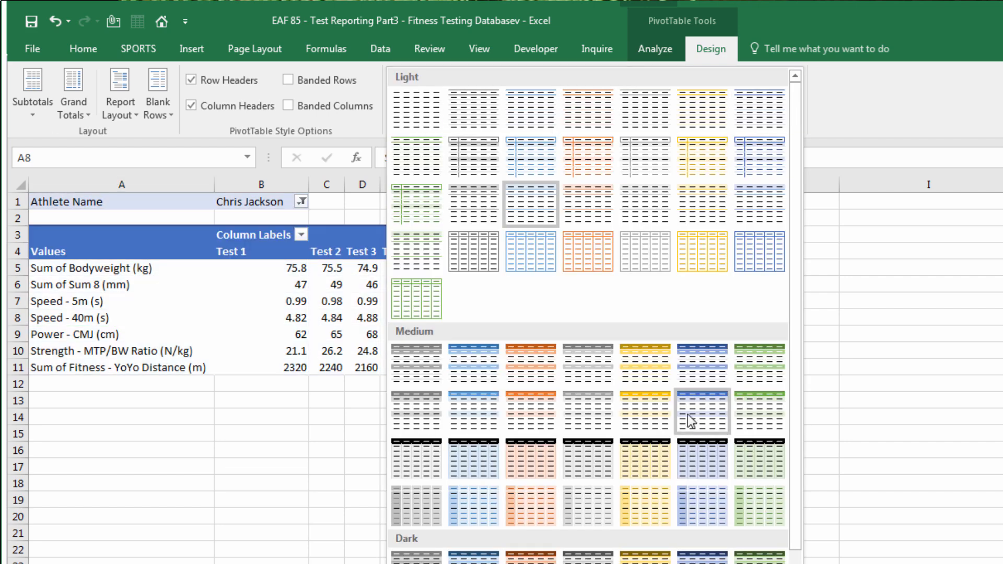
pyautogui.click(691, 421)
pyautogui.click(795, 116)
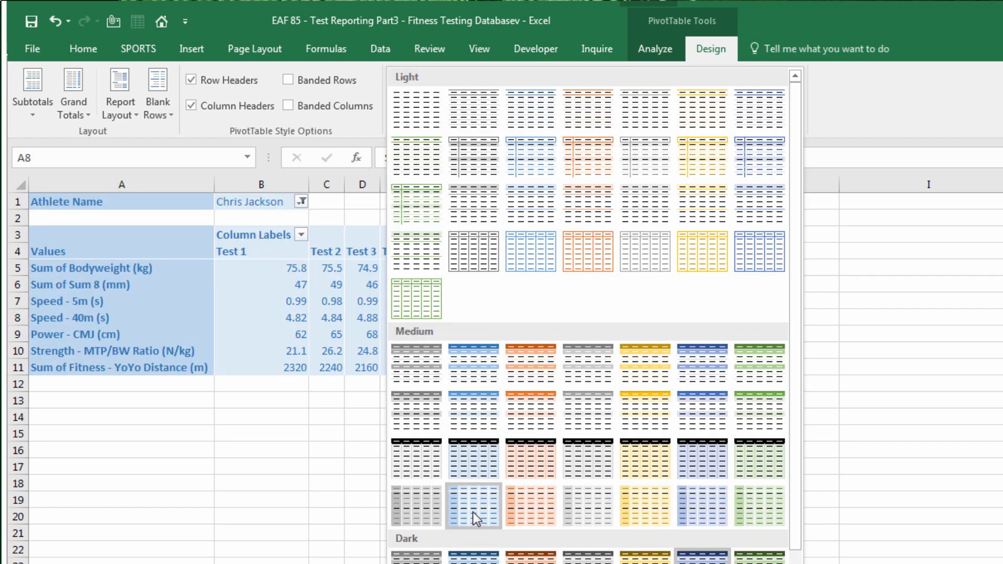
pyautogui.click(475, 519)
pyautogui.moveTo(192, 466); pyautogui.dragTo(196, 457)
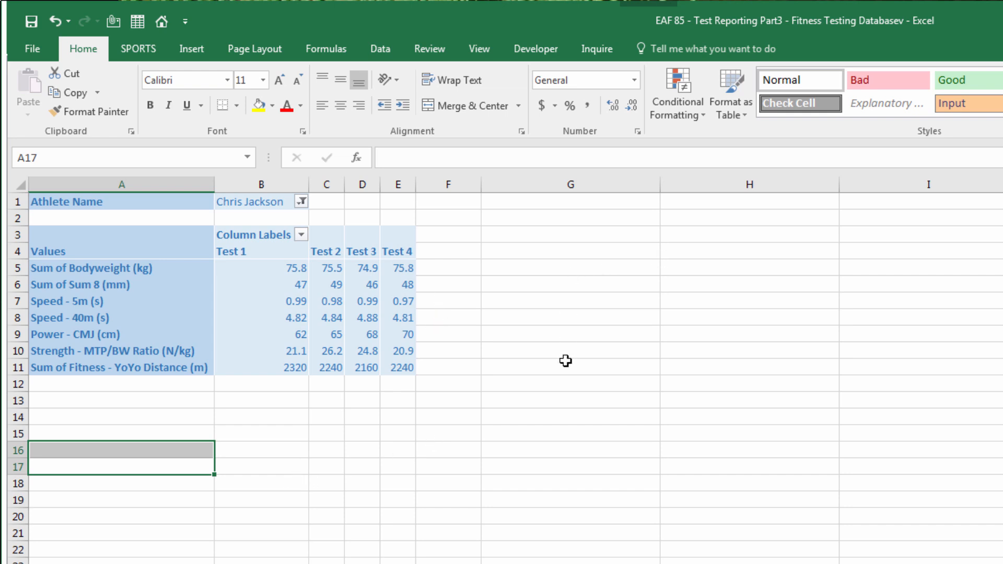
# Refresh the pivot table's data
pyautogui.rightClick(234, 303)
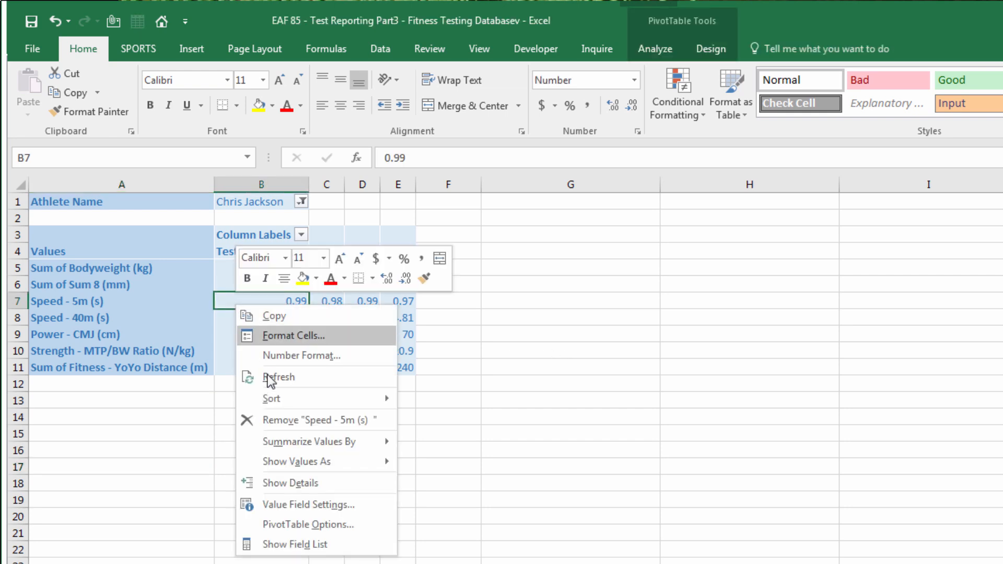
pyautogui.click(270, 377)
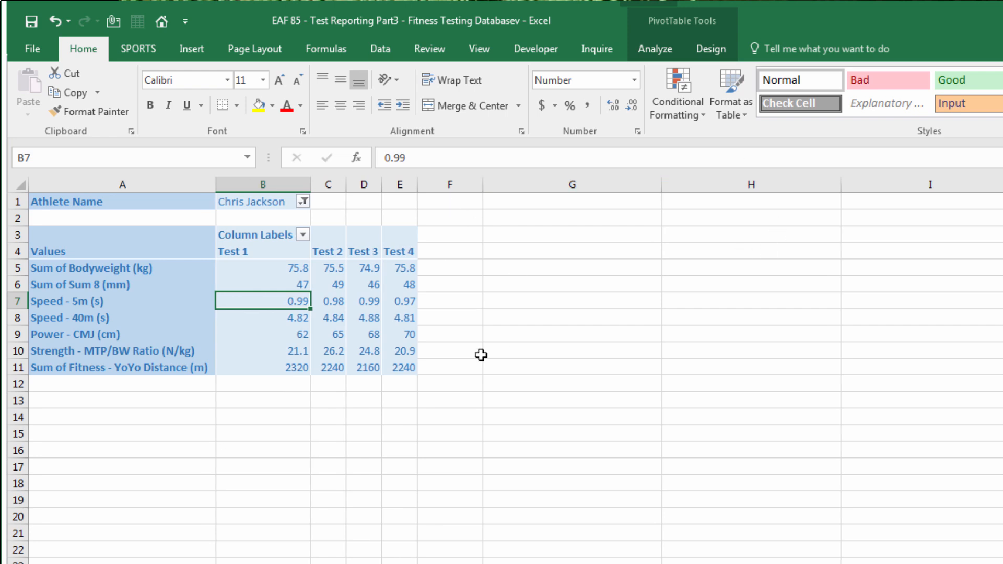
pyautogui.click(106, 408)
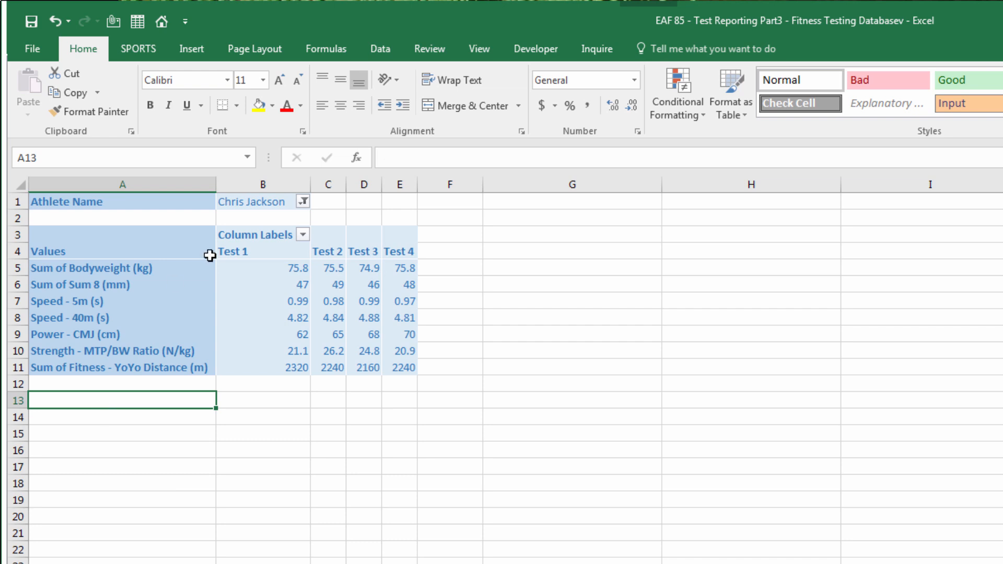
# Filter the pivot to one athlete, then switch the Athlete Name filter to another athlete
pyautogui.click(304, 203)
pyautogui.click(164, 332)
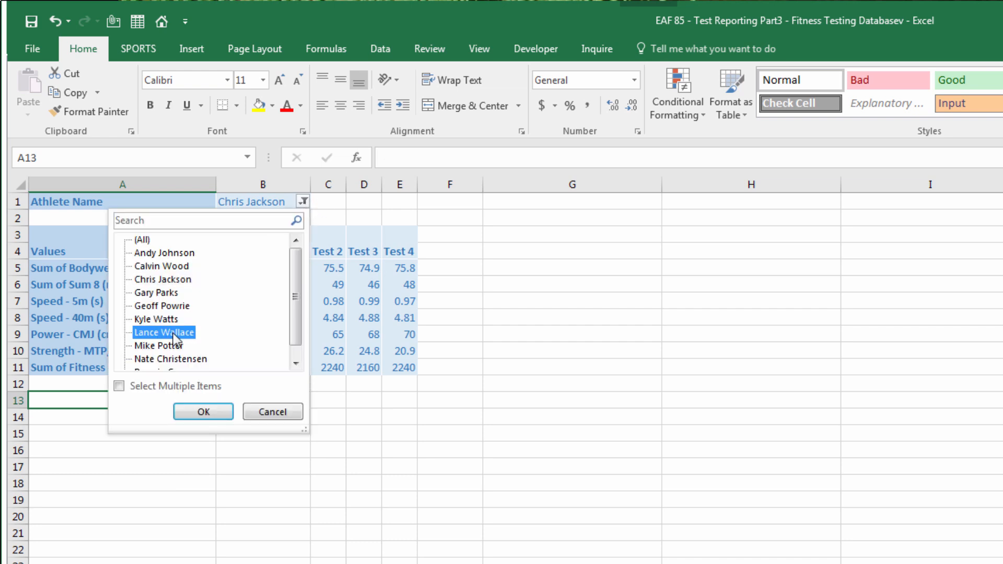
pyautogui.press('Return')
pyautogui.click(303, 202)
pyautogui.click(172, 351)
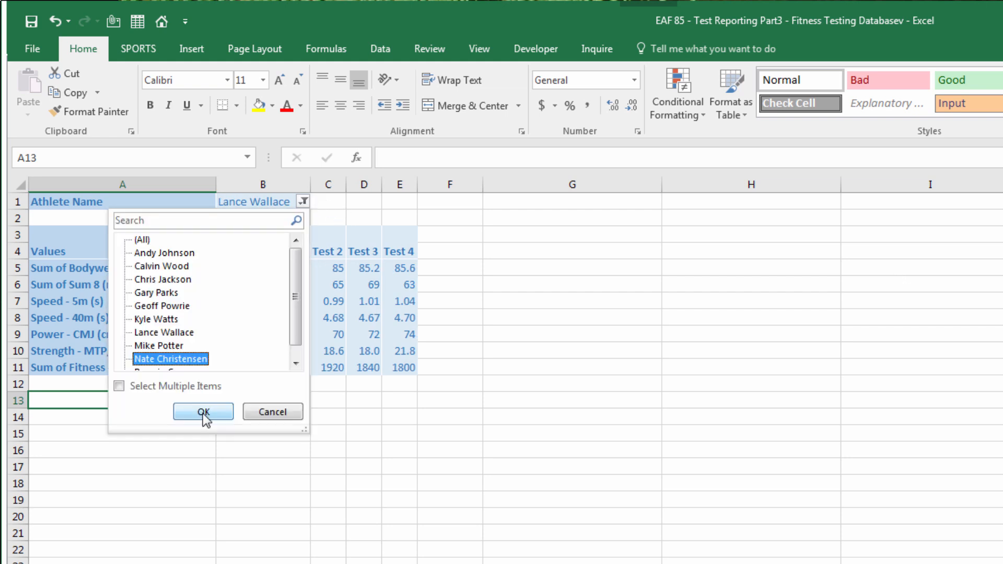
pyautogui.click(206, 416)
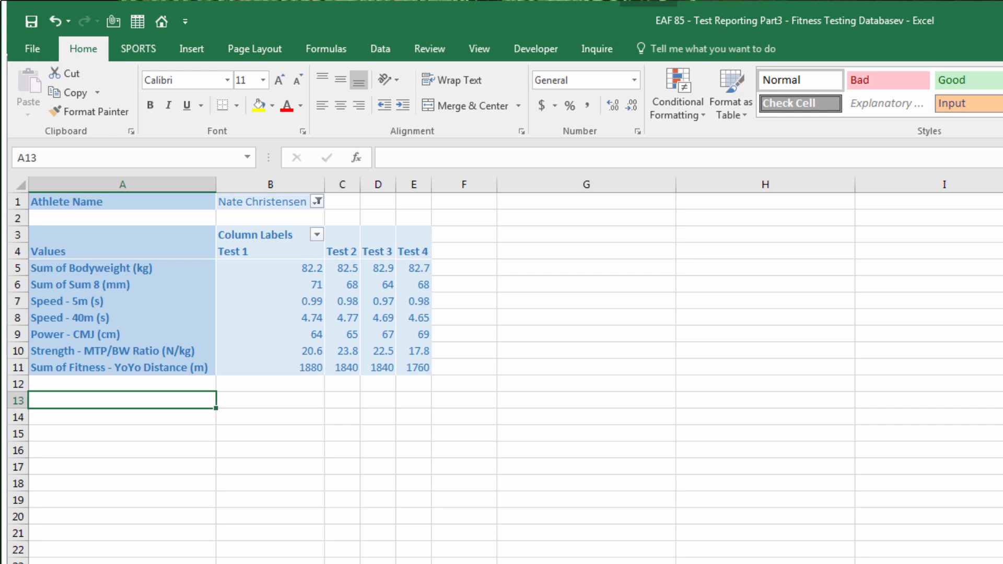
# Enter the heading REPORT in cell A1 of the new sheet
pyautogui.hotkey('ctrl', 'pageup')
pyautogui.scroll(3, 204, 561)
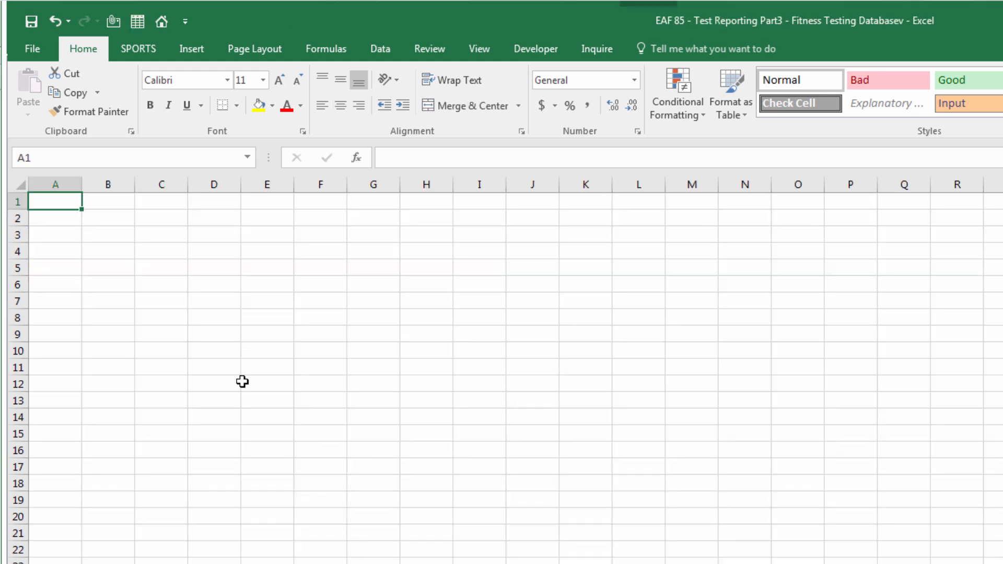
pyautogui.click(49, 237)
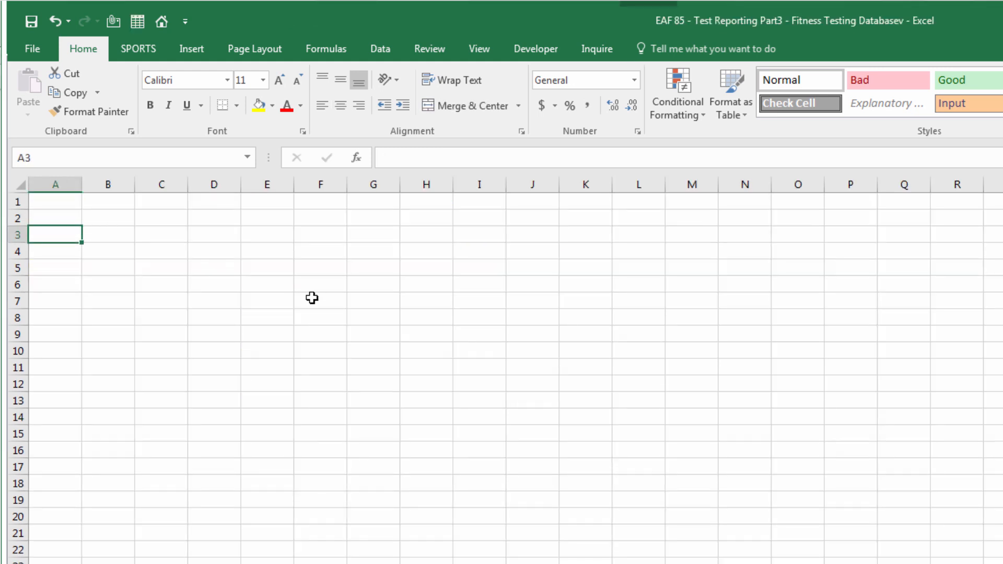
pyautogui.click(53, 203)
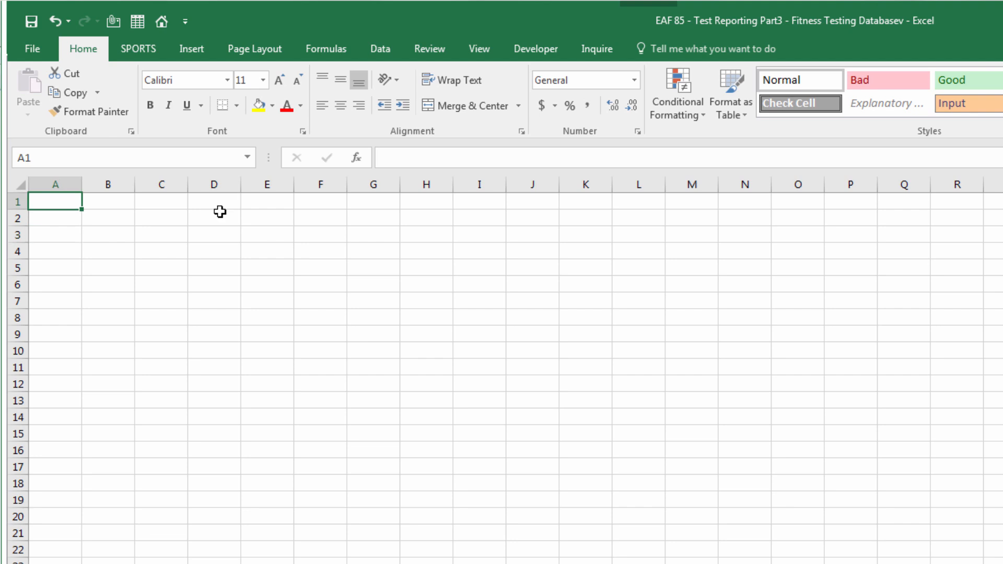
pyautogui.write('REPORT')
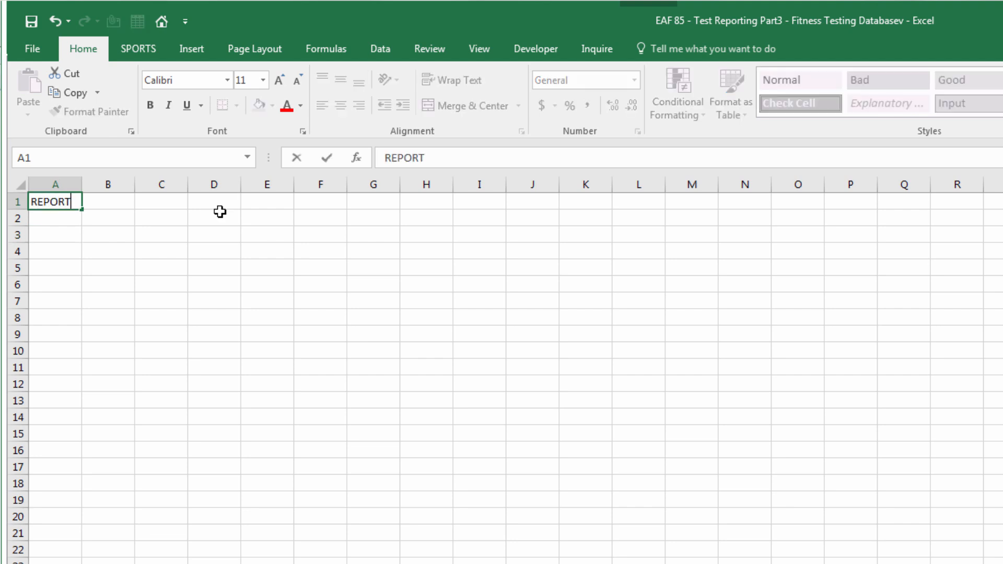
pyautogui.press('Return')
# Make the REPORT heading bold and two font sizes larger
pyautogui.click(48, 202)
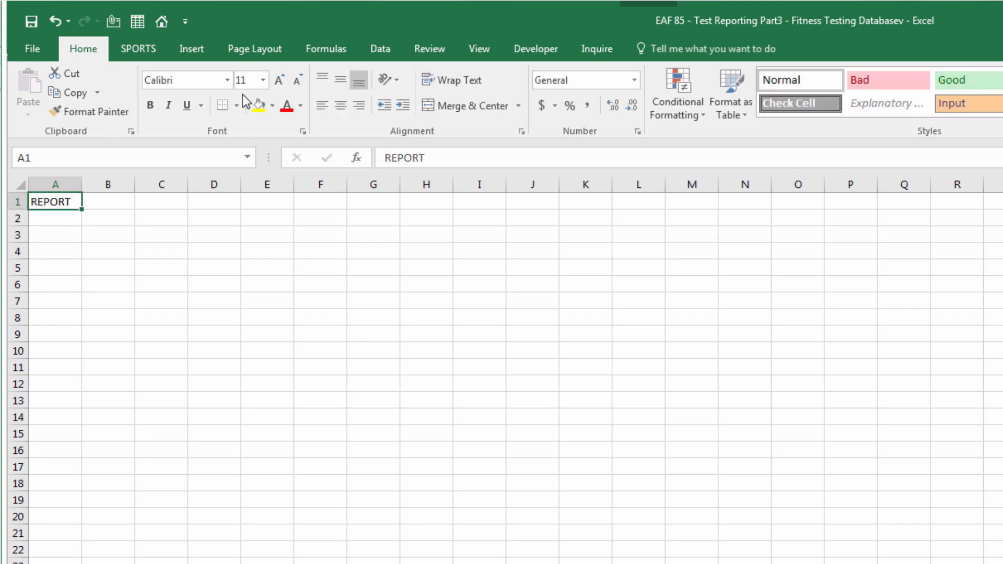
pyautogui.click(151, 105)
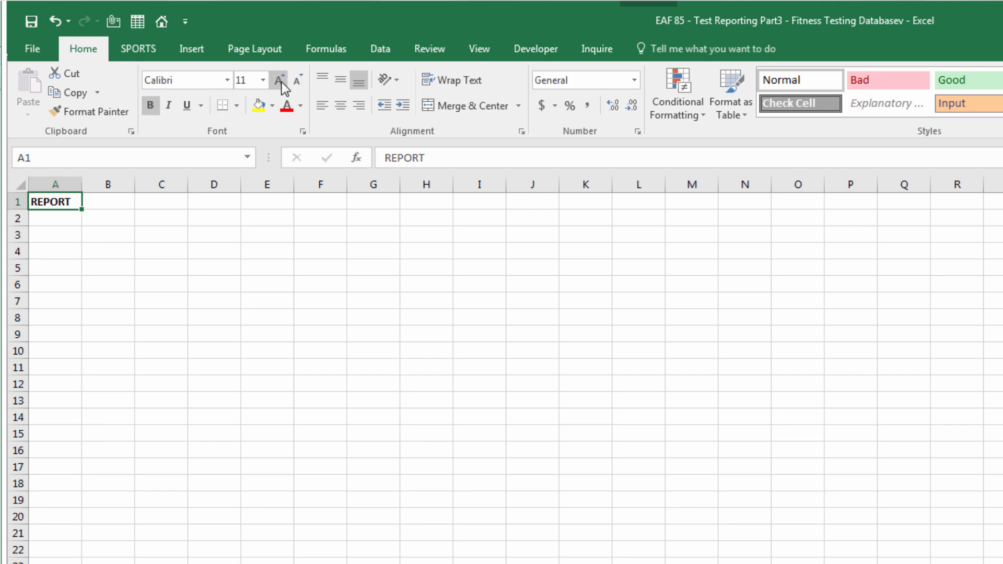
pyautogui.click(280, 80)
pyautogui.click(279, 80)
pyautogui.click(280, 80)
pyautogui.click(280, 80)
pyautogui.click(63, 256)
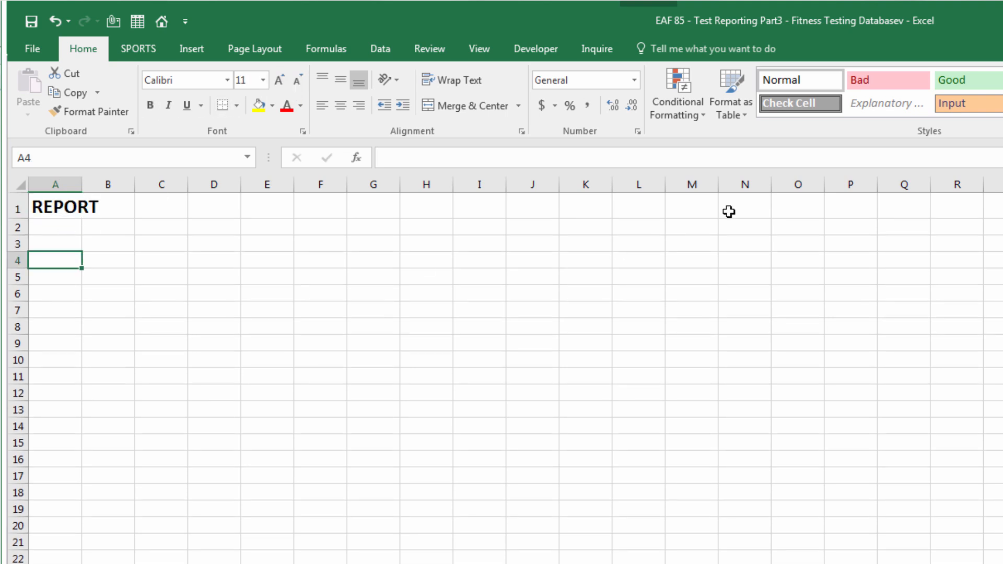
pyautogui.click(71, 244)
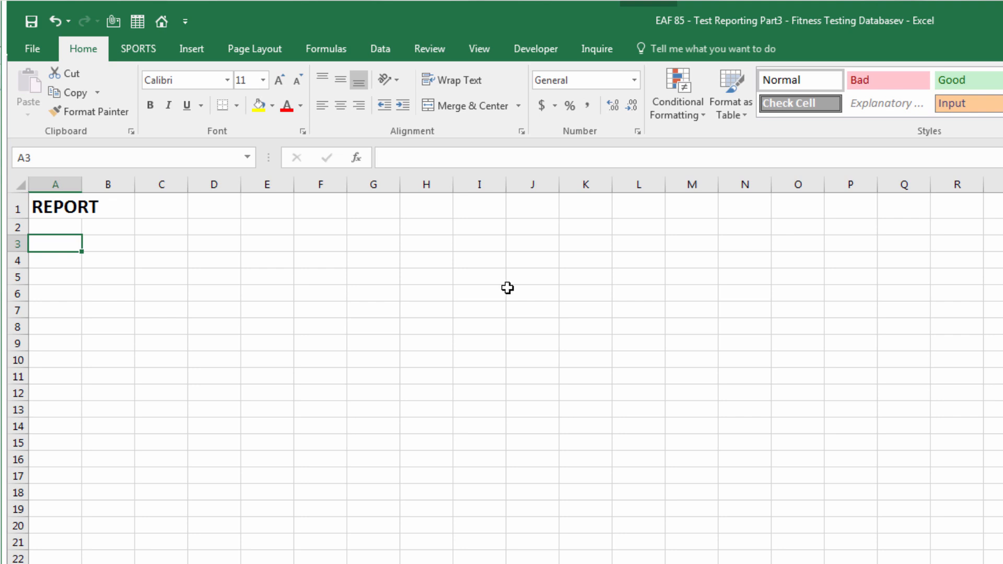
# Copy the athlete name cell C9 on the database sheet
pyautogui.click(390, 562)
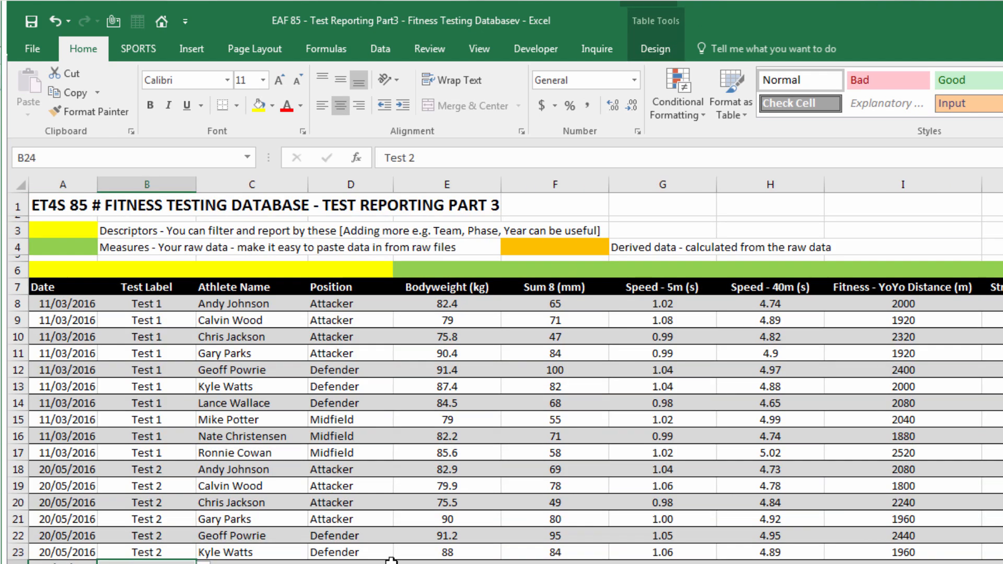
pyautogui.click(227, 321)
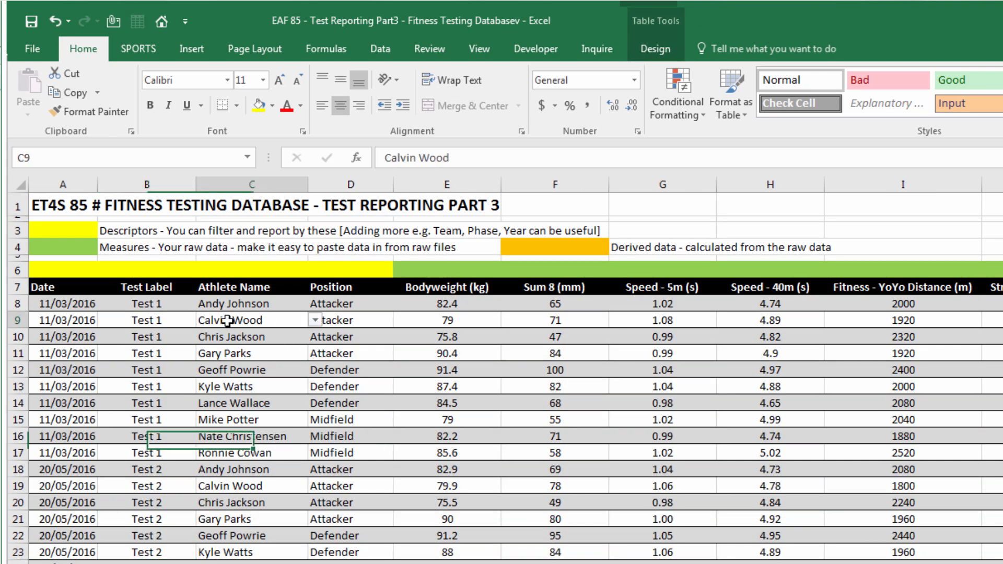
pyautogui.rightClick(230, 321)
pyautogui.click(263, 353)
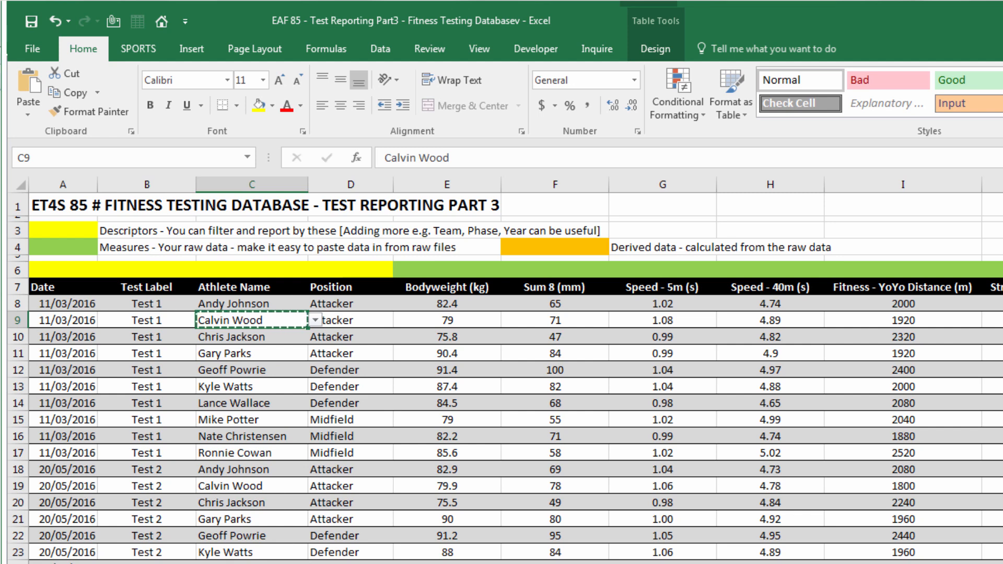
# Paste Special only the validation into REPORT cell A3 and check its name drop-down
pyautogui.hotkey('ctrl', 'pageup')
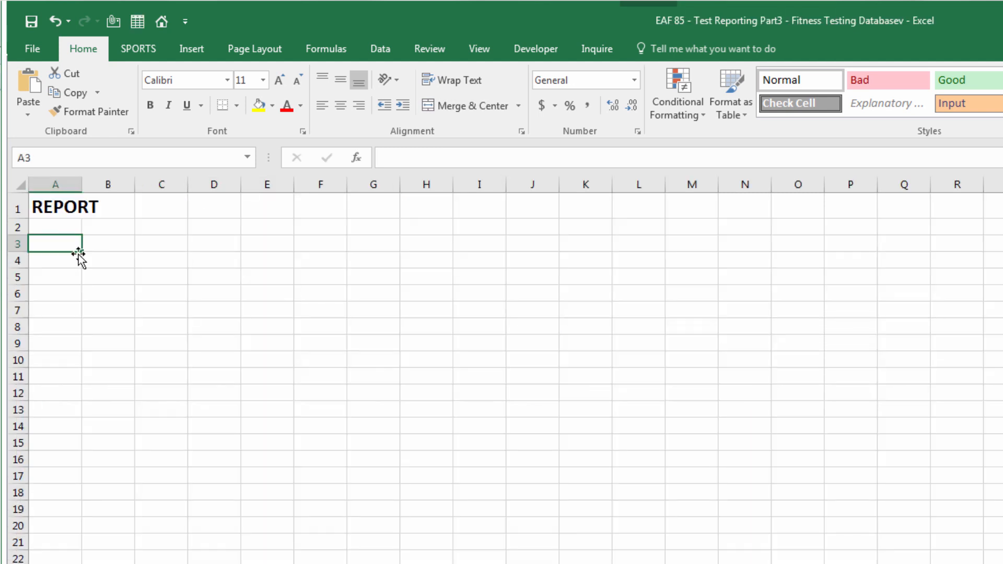
pyautogui.click(26, 116)
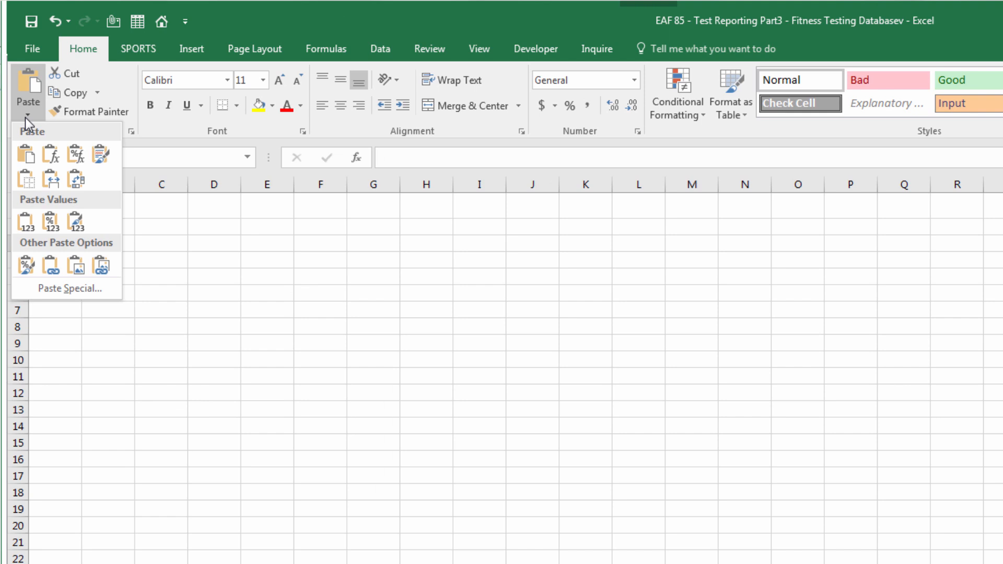
pyautogui.click(58, 292)
pyautogui.click(402, 254)
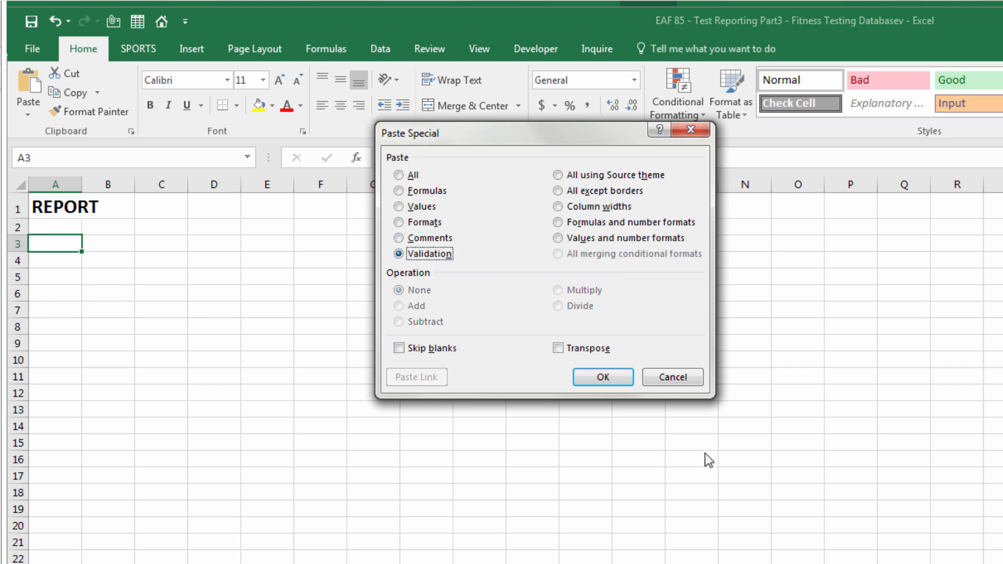
pyautogui.click(588, 379)
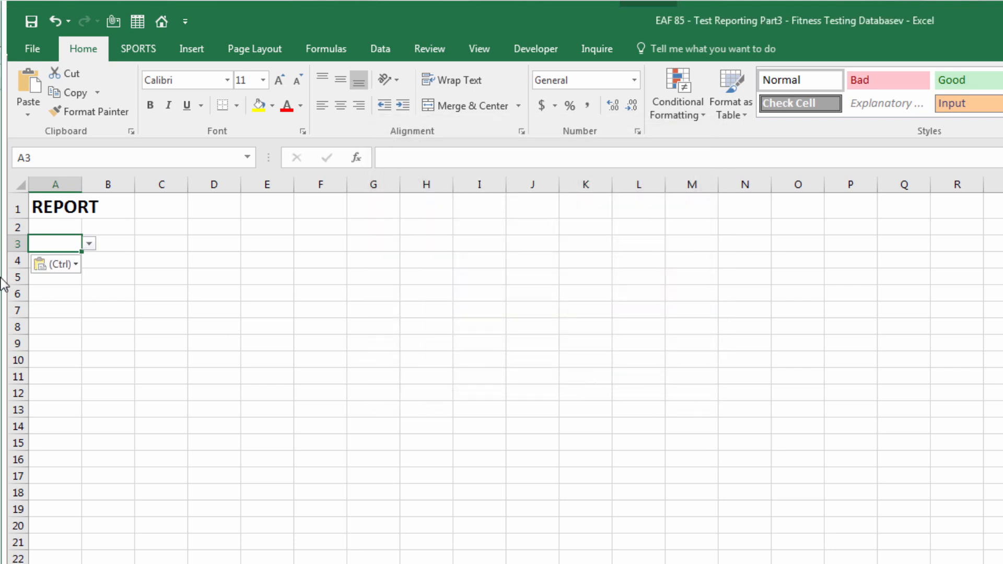
pyautogui.click(89, 244)
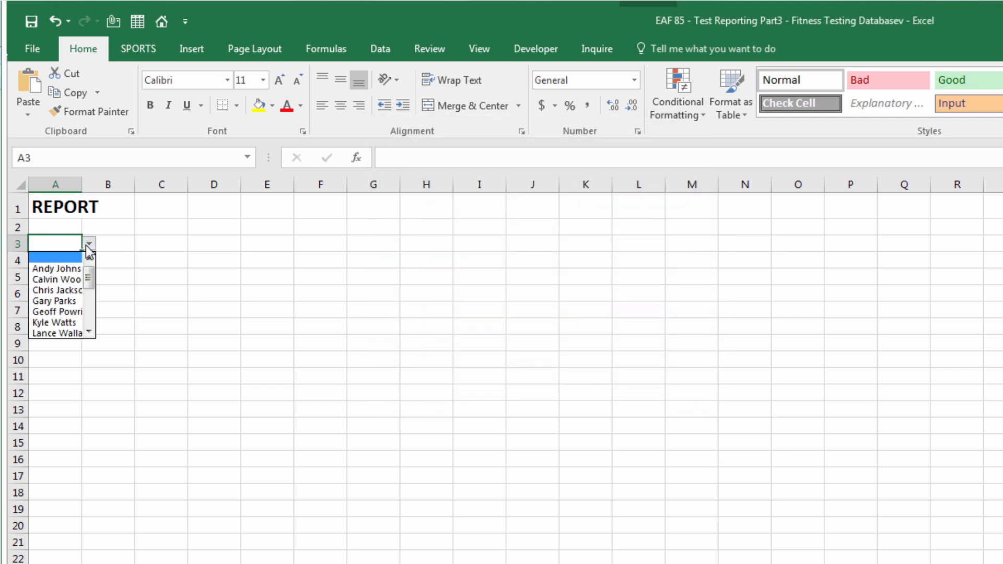
pyautogui.click(68, 268)
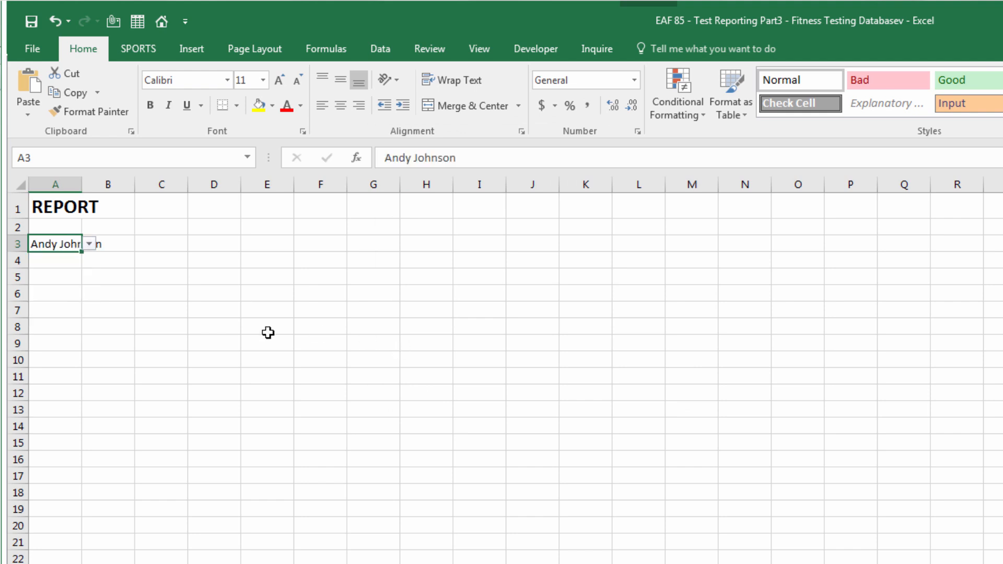
pyautogui.click(182, 362)
pyautogui.click(60, 245)
pyautogui.moveTo(89, 244); pyautogui.dragTo(199, 246)
pyautogui.moveTo(47, 244); pyautogui.dragTo(169, 244)
pyautogui.click(459, 107)
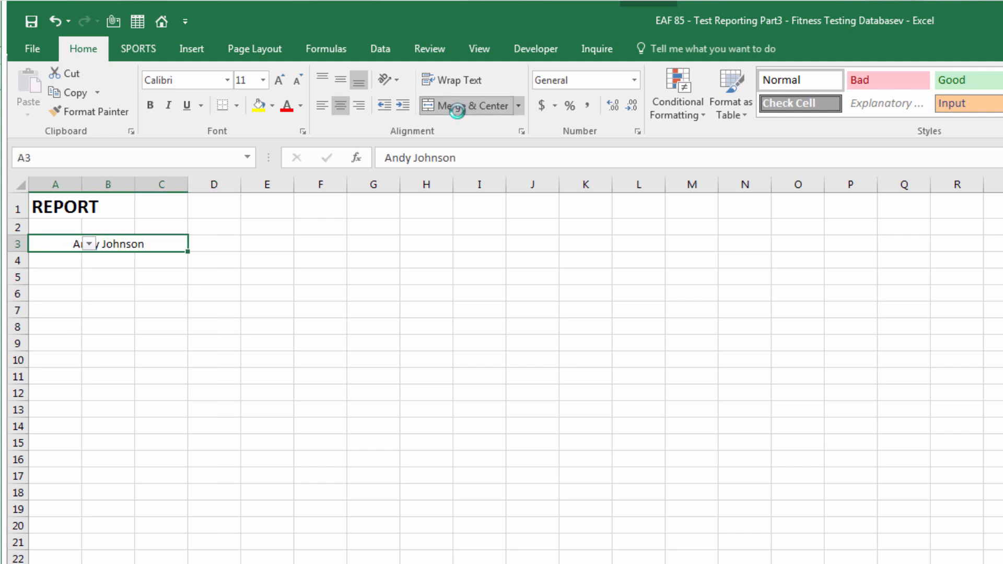
pyautogui.click(240, 105)
pyautogui.click(242, 265)
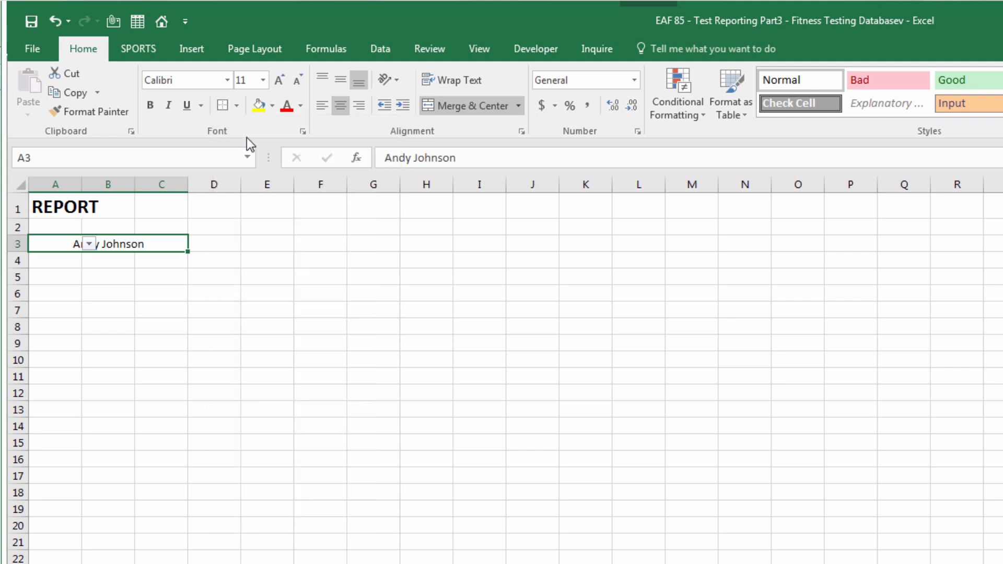
pyautogui.click(274, 106)
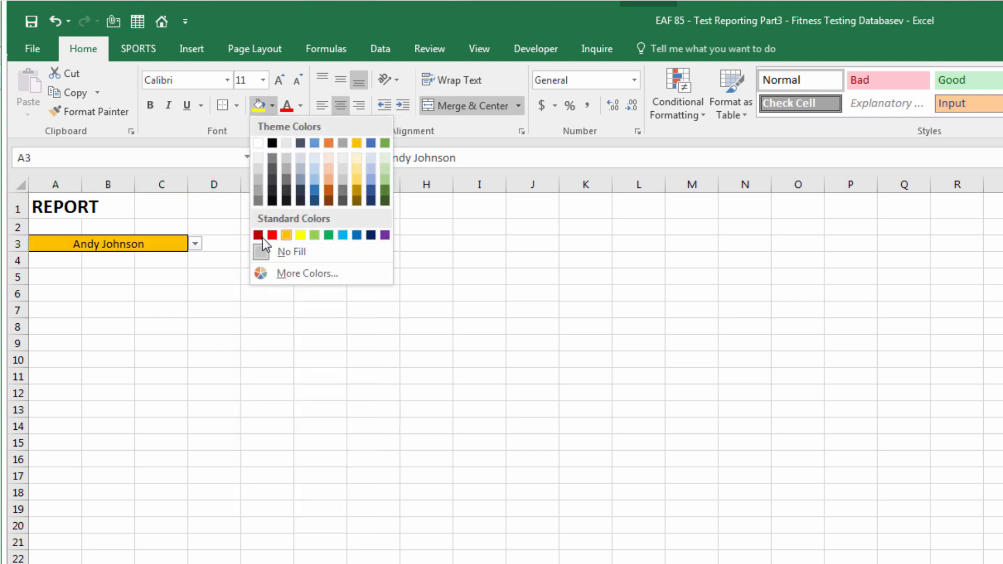
pyautogui.click(286, 236)
pyautogui.click(238, 244)
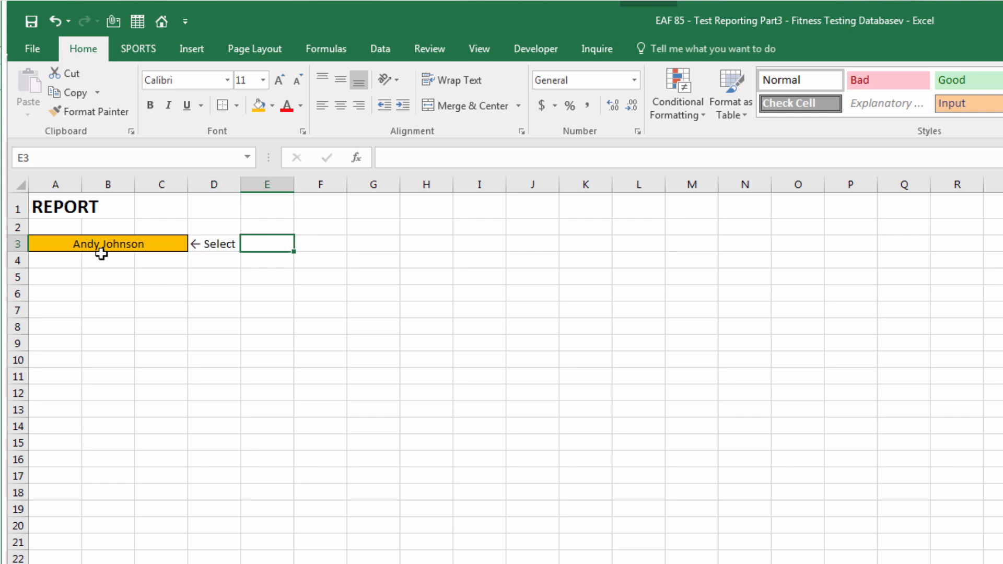
pyautogui.click(169, 243)
pyautogui.click(195, 244)
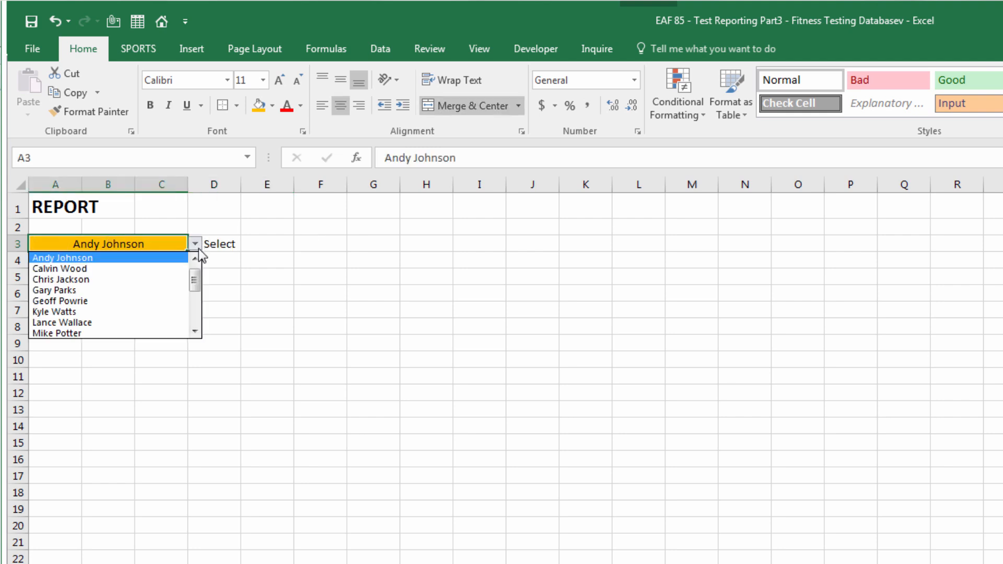
pyautogui.click(103, 291)
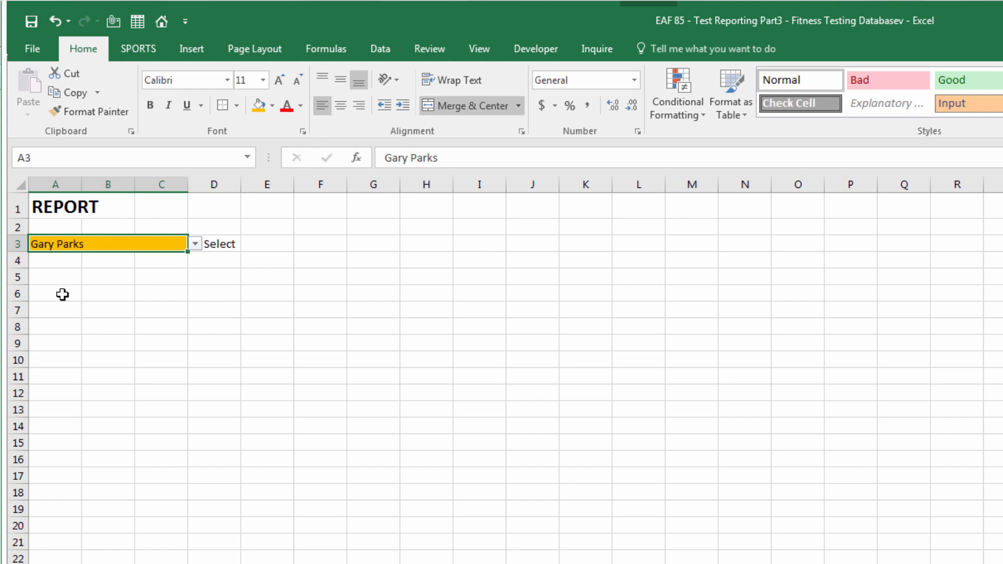
pyautogui.click(63, 277)
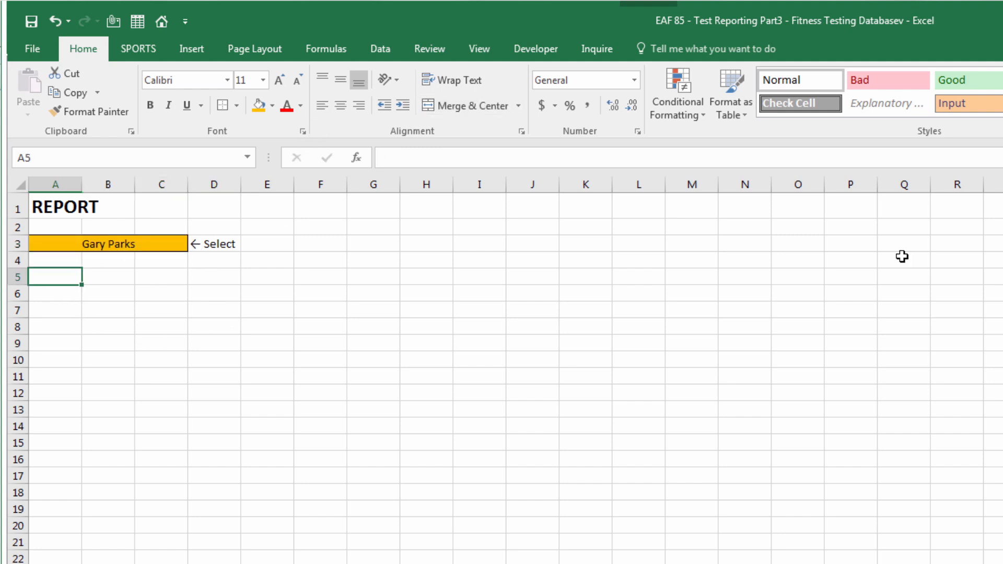
pyautogui.write('Test')
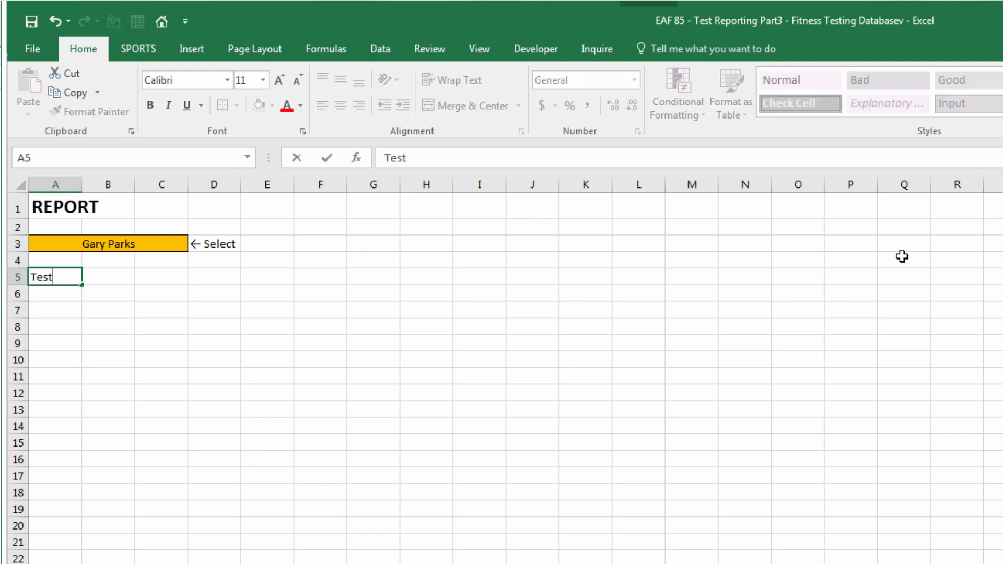
# Commit 'Test' in A5 and add the 'Date' heading in B5
pyautogui.press('Return')
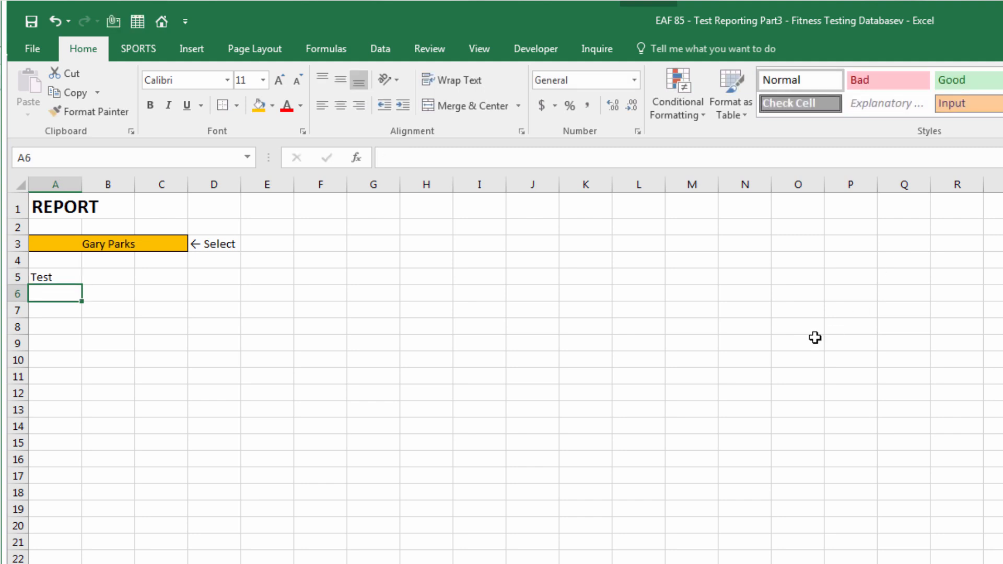
pyautogui.click(99, 276)
pyautogui.write('Date')
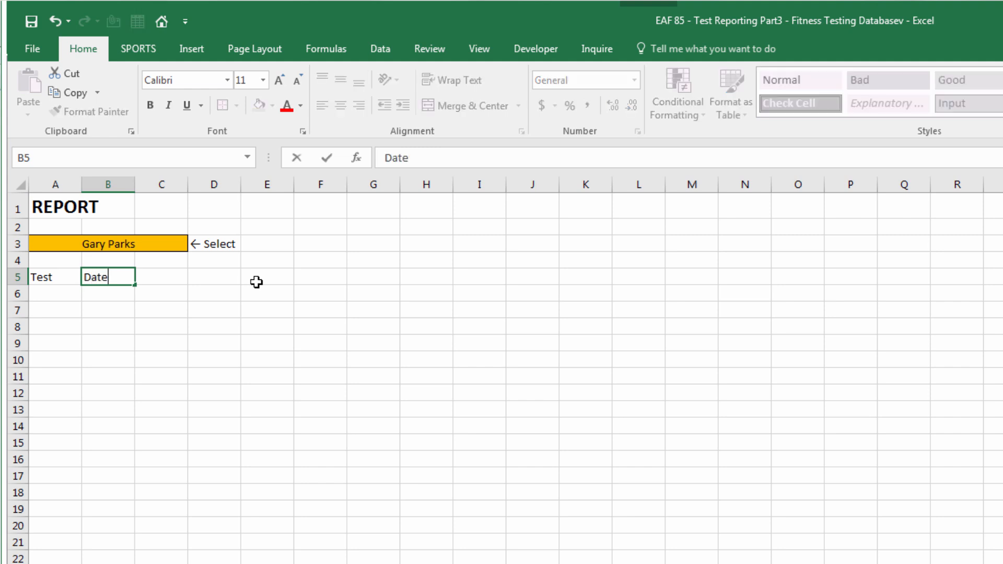
pyautogui.press('Tab')
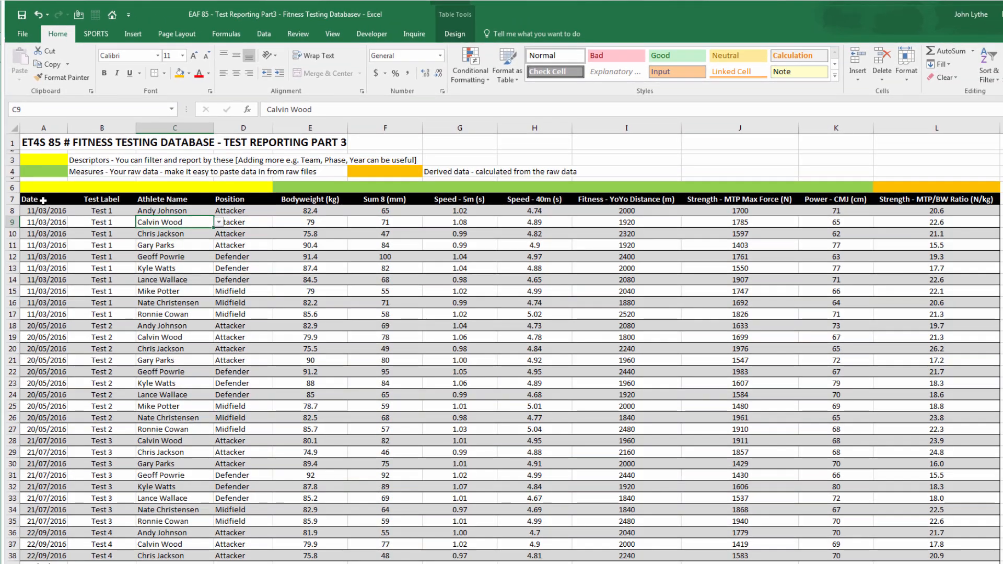
# Name the database's row 7 measure headings 'listMeasures' via the Name Box
pyautogui.moveTo(310, 199); pyautogui.dragTo(961, 203)
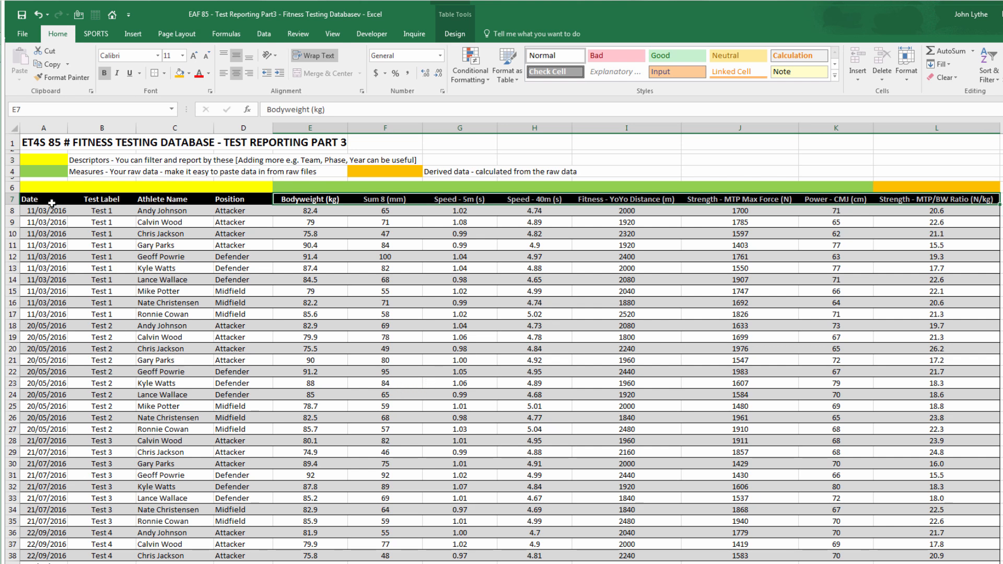
pyautogui.click(44, 107)
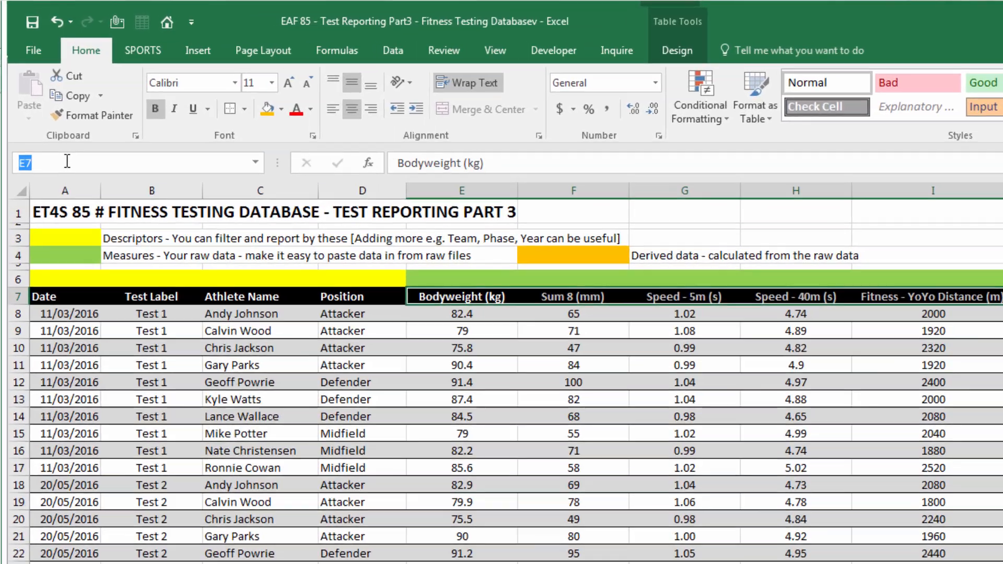
pyautogui.write('list')
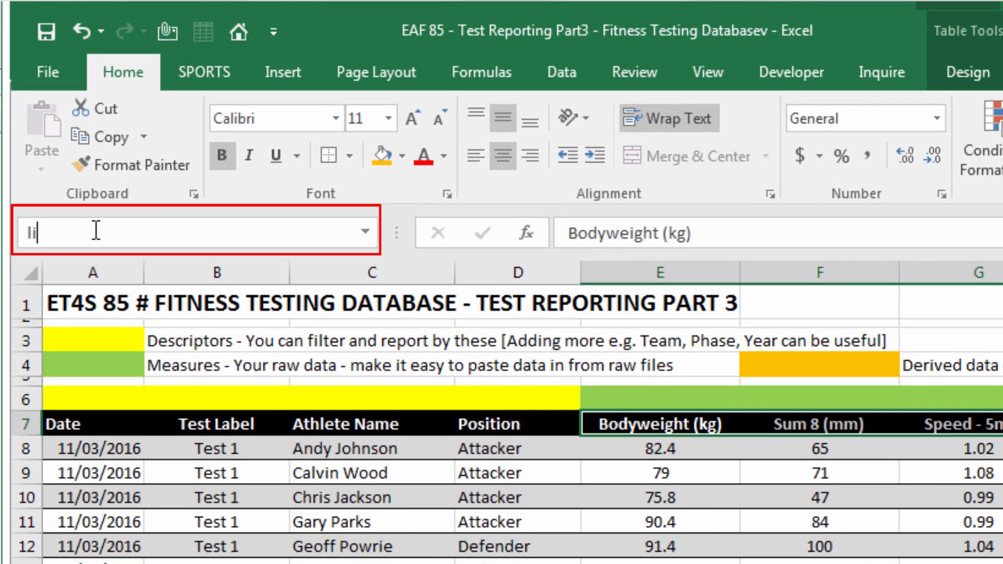
pyautogui.write('Measures')
pyautogui.press('Return')
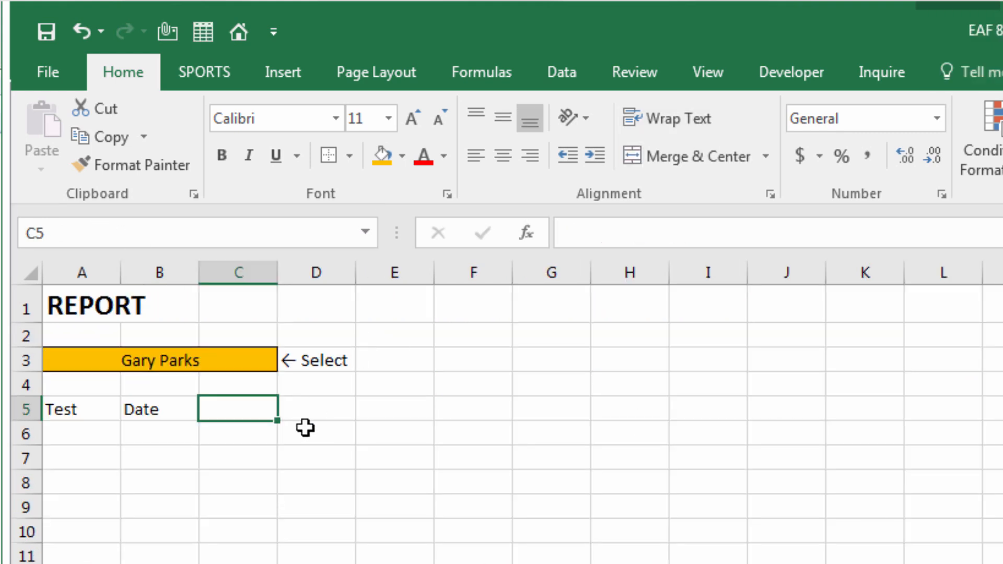
# Give C5:F5 a List data validation with source =listMeasures
pyautogui.moveTo(242, 407); pyautogui.dragTo(480, 409)
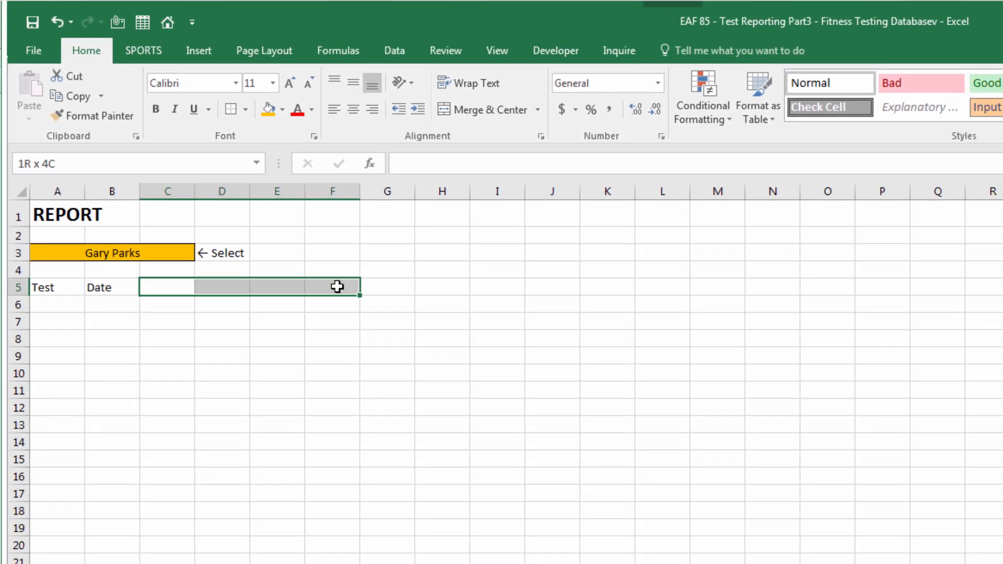
pyautogui.moveTo(337, 286); pyautogui.dragTo(337, 286)
pyautogui.click(394, 51)
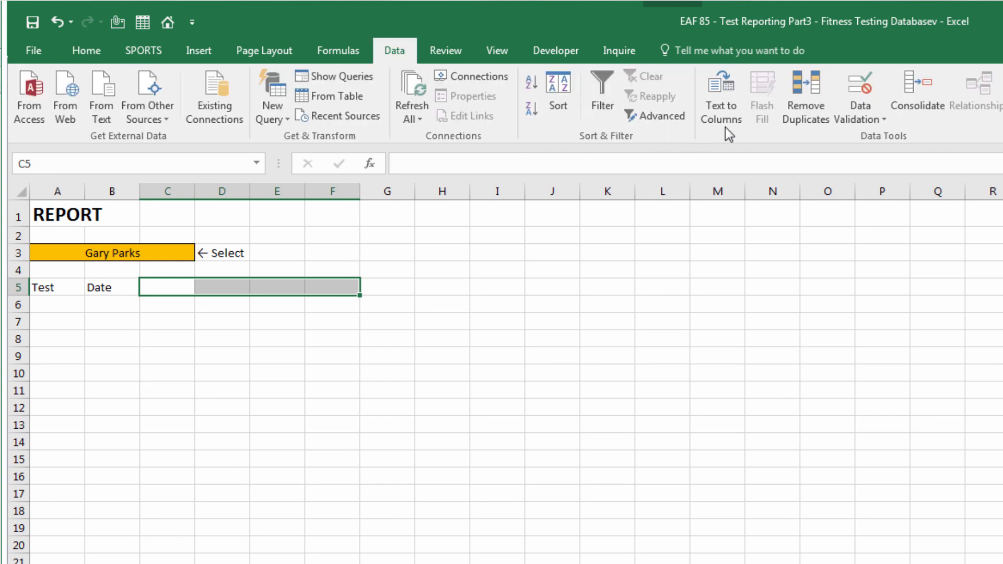
pyautogui.click(849, 119)
pyautogui.click(893, 134)
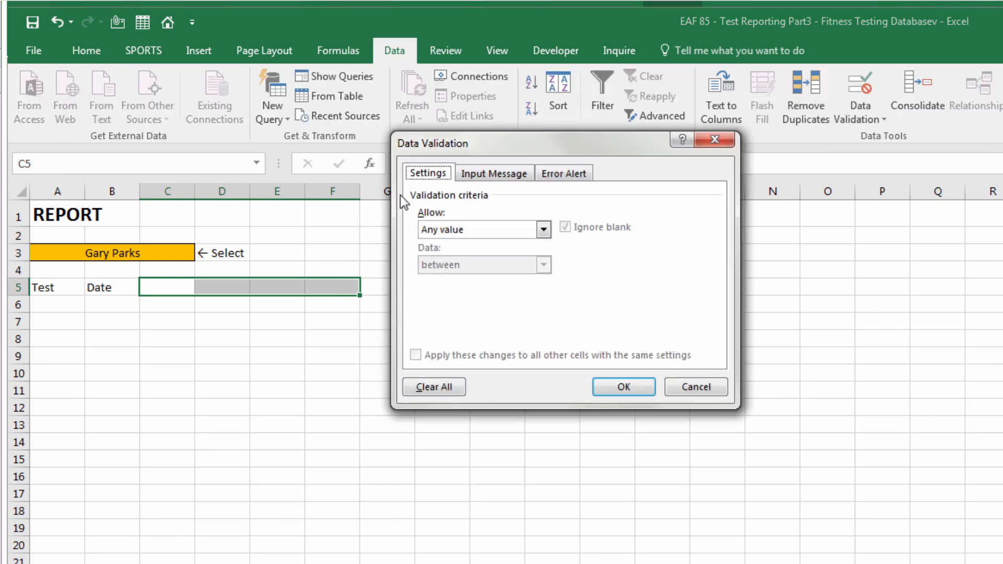
pyautogui.click(456, 231)
pyautogui.click(454, 280)
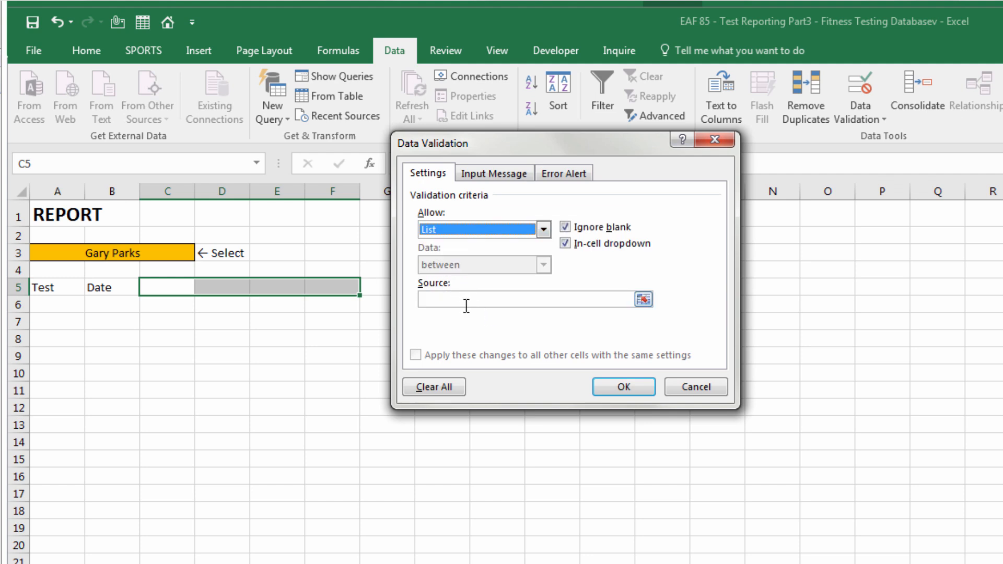
pyautogui.click(492, 301)
pyautogui.write('=I')
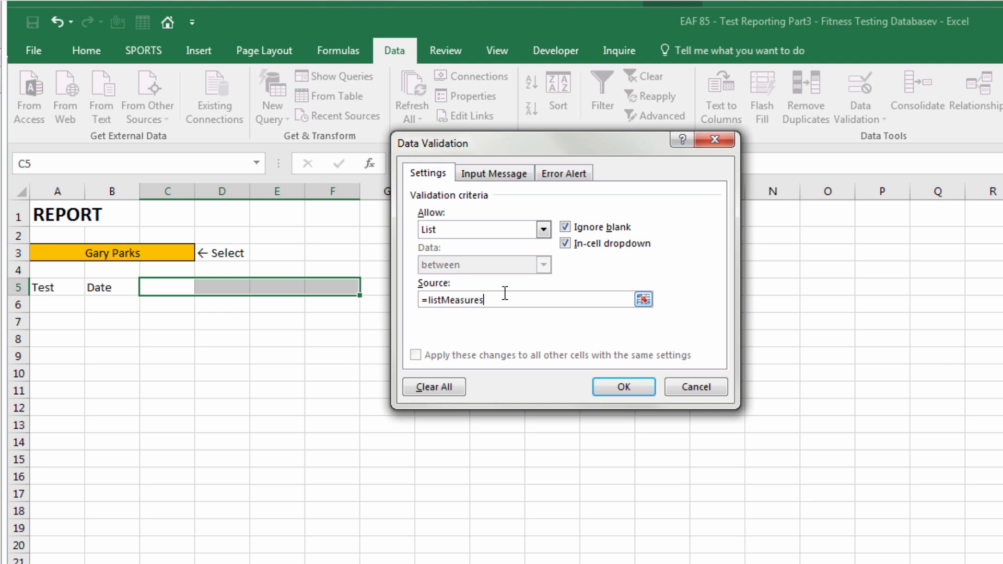
pyautogui.click(640, 387)
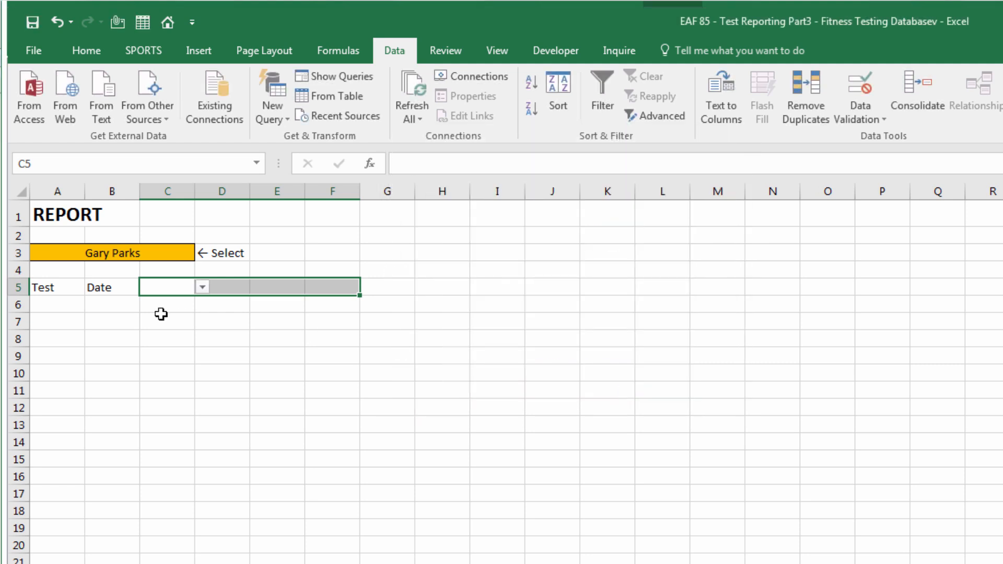
# Choose Speed - 5m (s), Speed - 40m (s), Power - CMJ (cm) and Strength - MTP/BW Ratio (N/kg) in C5:F5
pyautogui.click(152, 281)
pyautogui.click(202, 287)
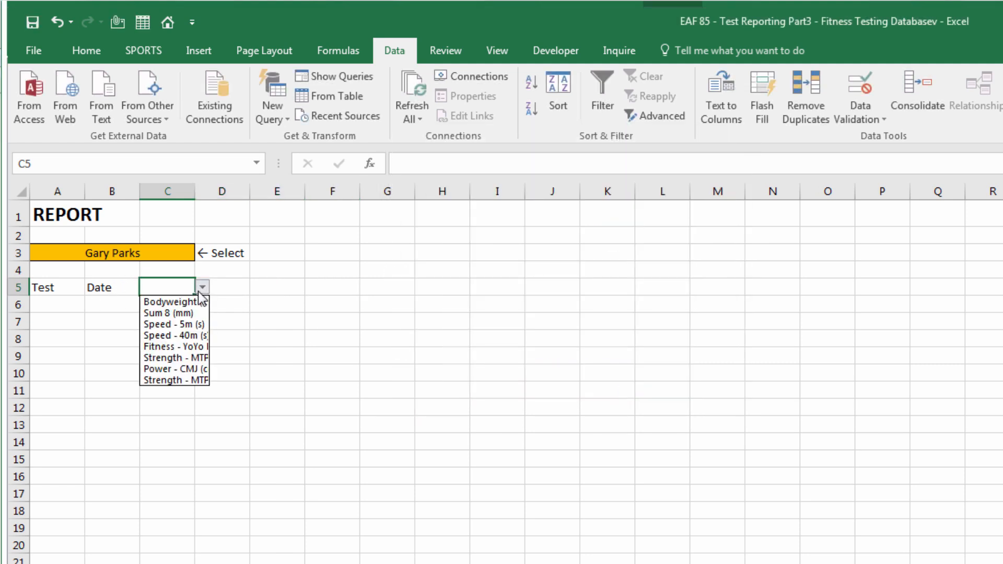
pyautogui.click(188, 327)
pyautogui.click(224, 285)
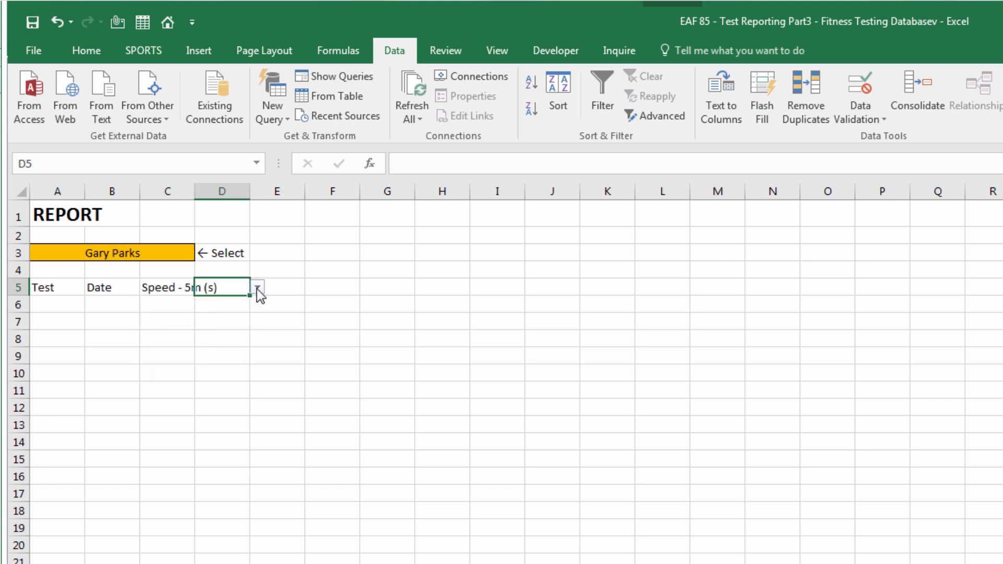
pyautogui.click(258, 286)
pyautogui.click(239, 335)
pyautogui.click(297, 290)
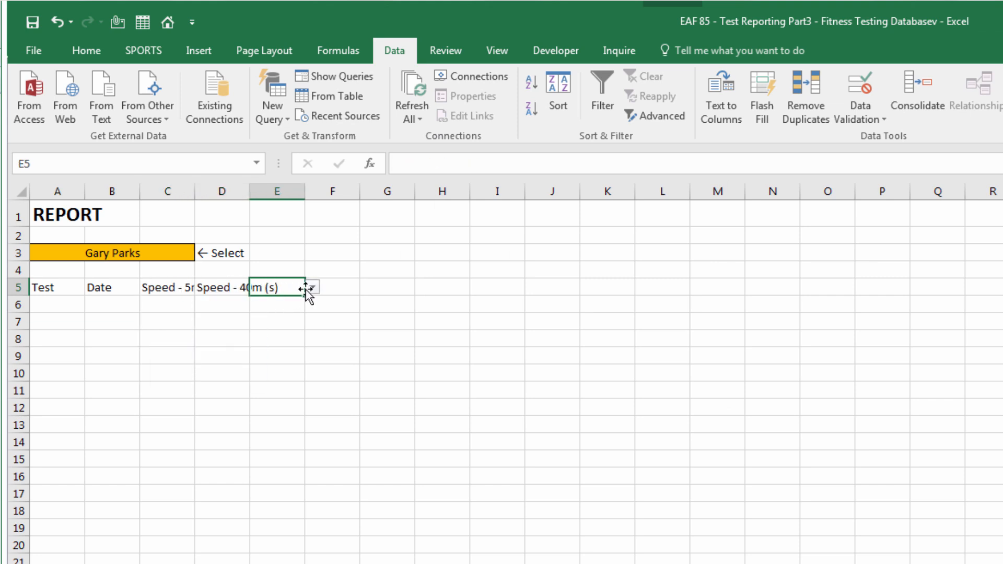
pyautogui.click(312, 289)
pyautogui.click(282, 372)
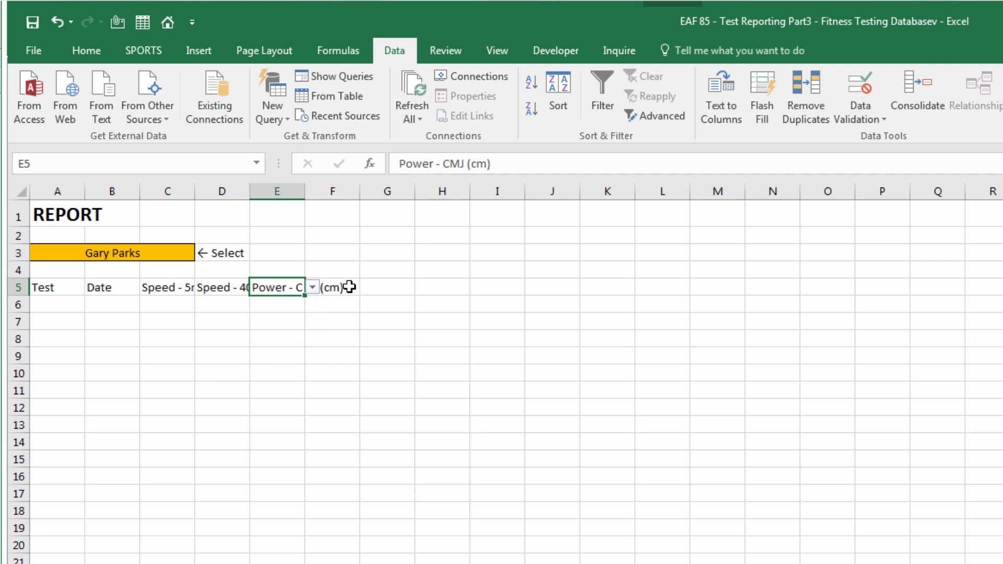
pyautogui.click(348, 289)
pyautogui.click(369, 288)
pyautogui.click(344, 382)
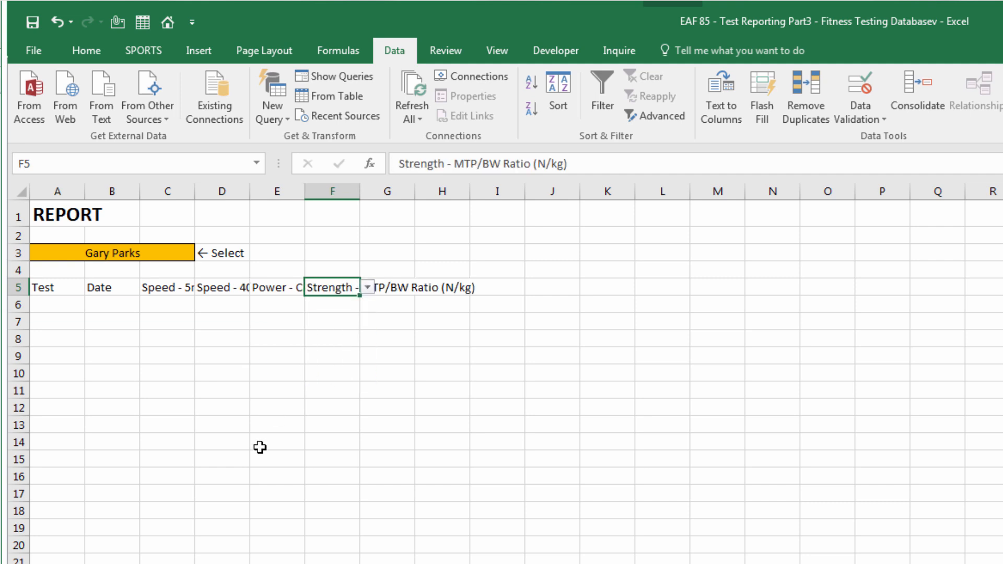
# Widen columns C through F together
pyautogui.click(261, 443)
pyautogui.moveTo(167, 191); pyautogui.dragTo(339, 194)
pyautogui.moveTo(194, 191); pyautogui.dragTo(244, 193)
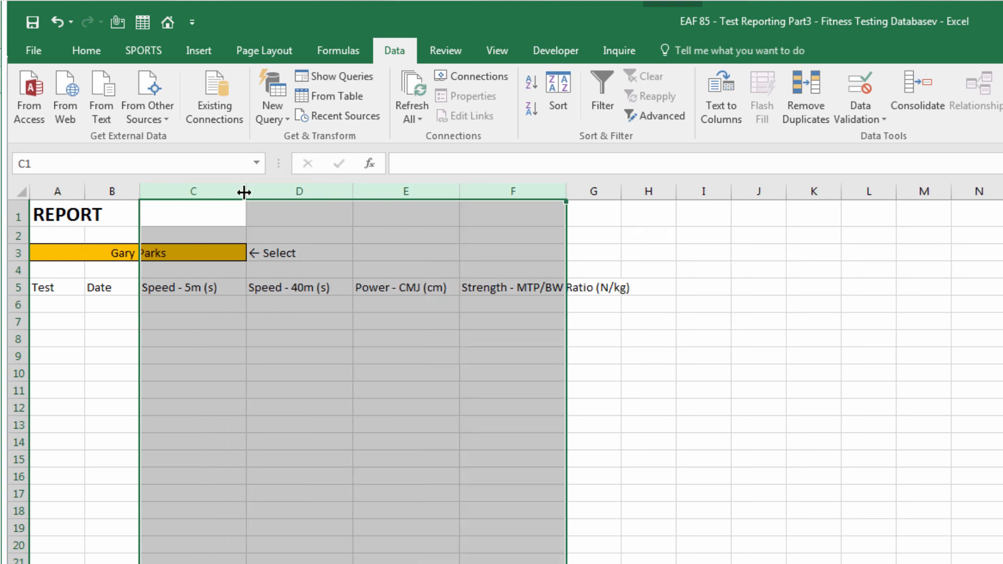
pyautogui.click(355, 473)
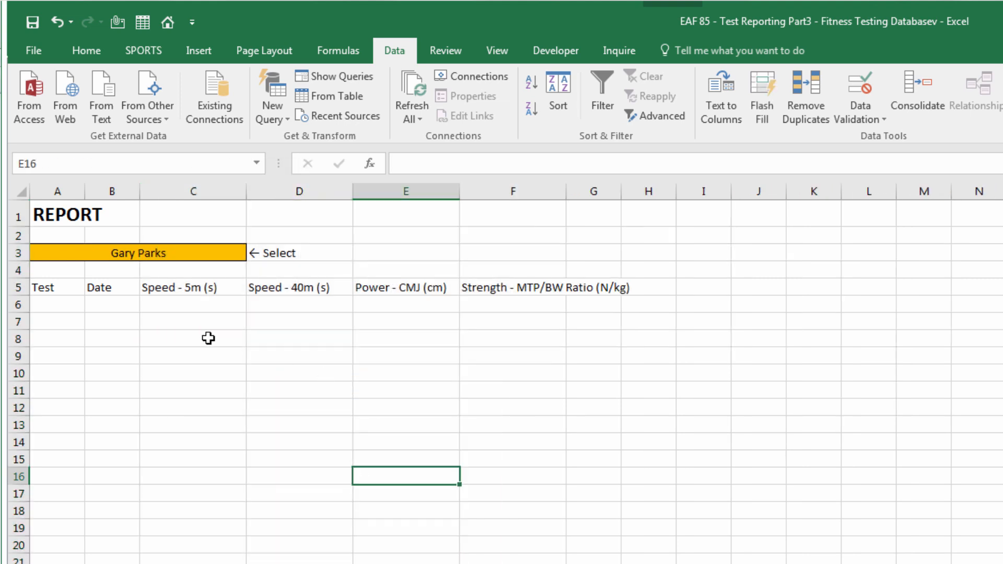
# Turn on Wrap Text for the row 5 headings
pyautogui.click(19, 288)
pyautogui.click(87, 52)
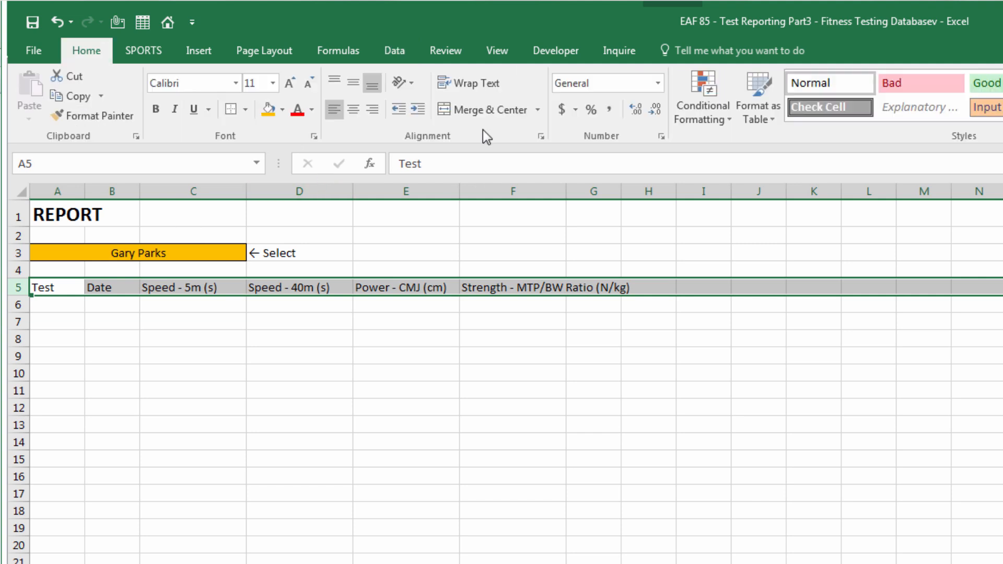
pyautogui.click(470, 84)
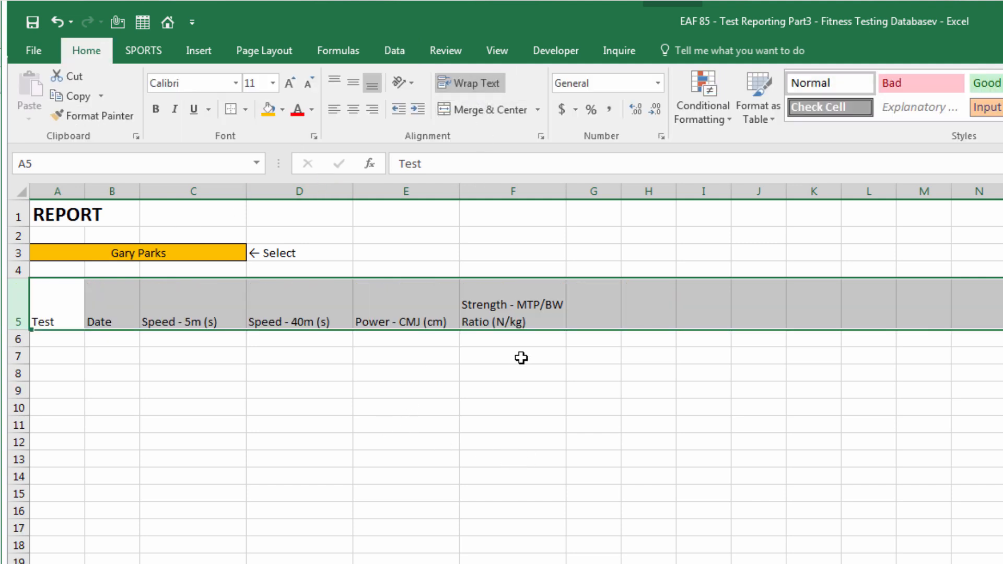
pyautogui.click(468, 460)
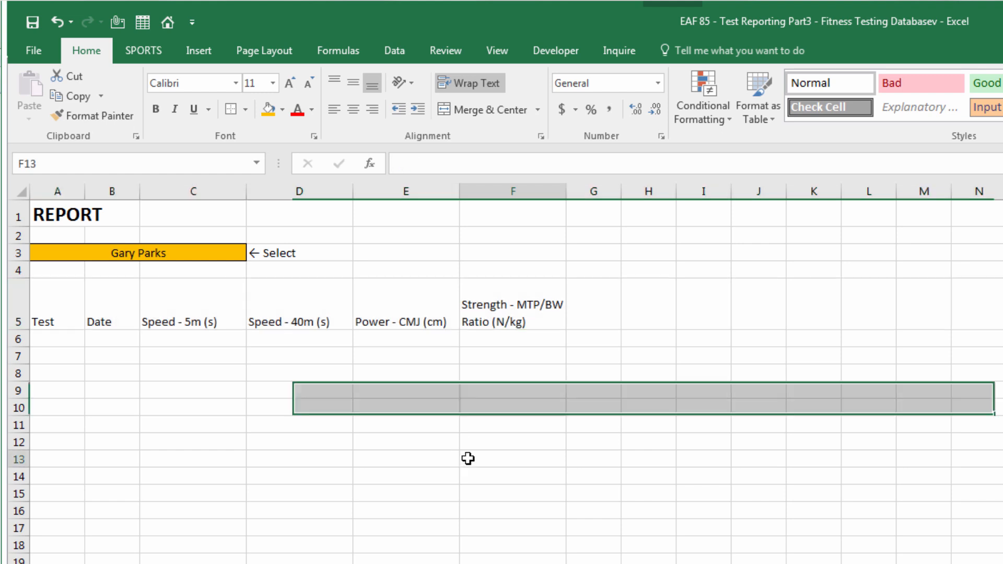
# Centre the measure headings C5:F5, then select A6:A10
pyautogui.moveTo(530, 311); pyautogui.dragTo(201, 307)
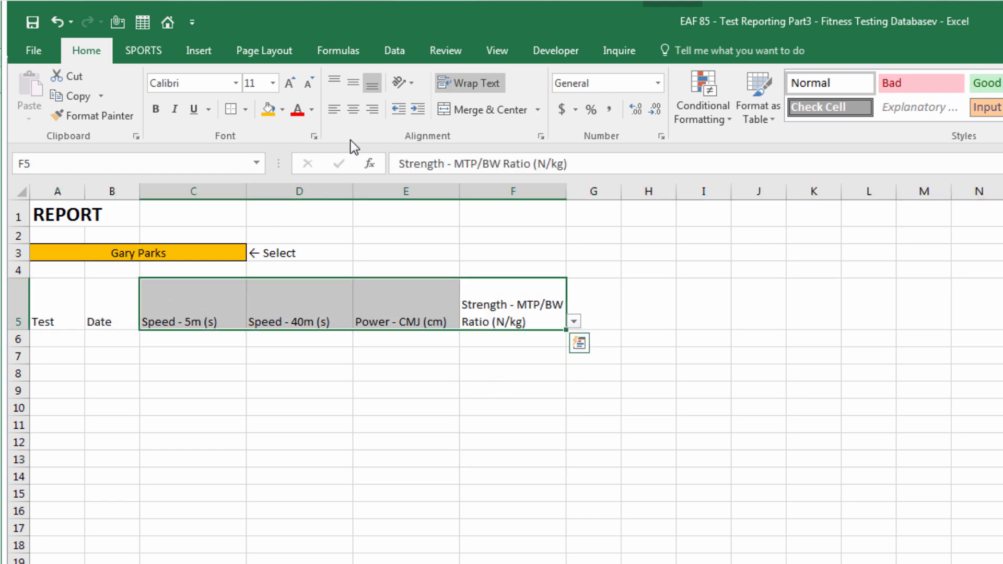
pyautogui.click(353, 108)
pyautogui.press('Tab')
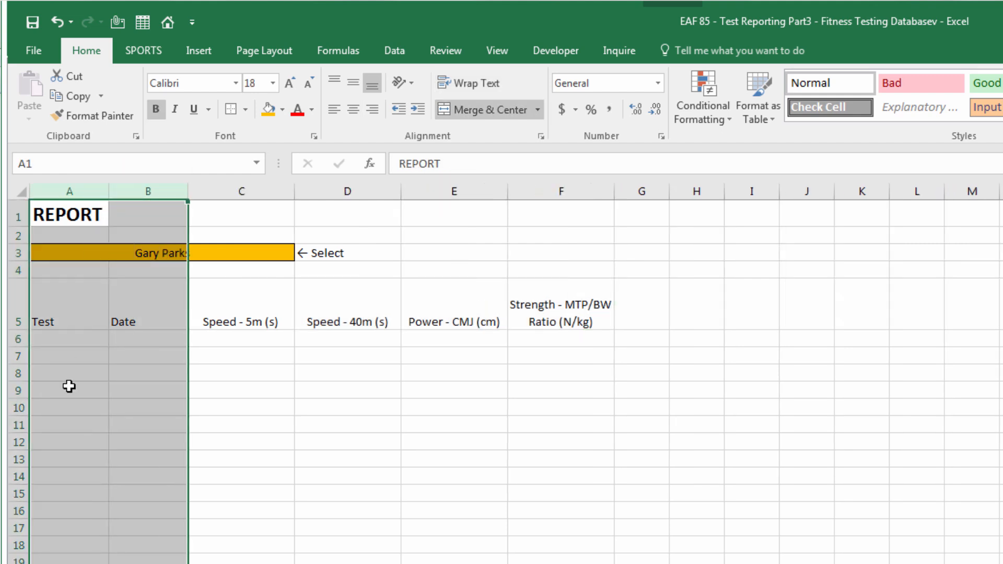
pyautogui.click(71, 340)
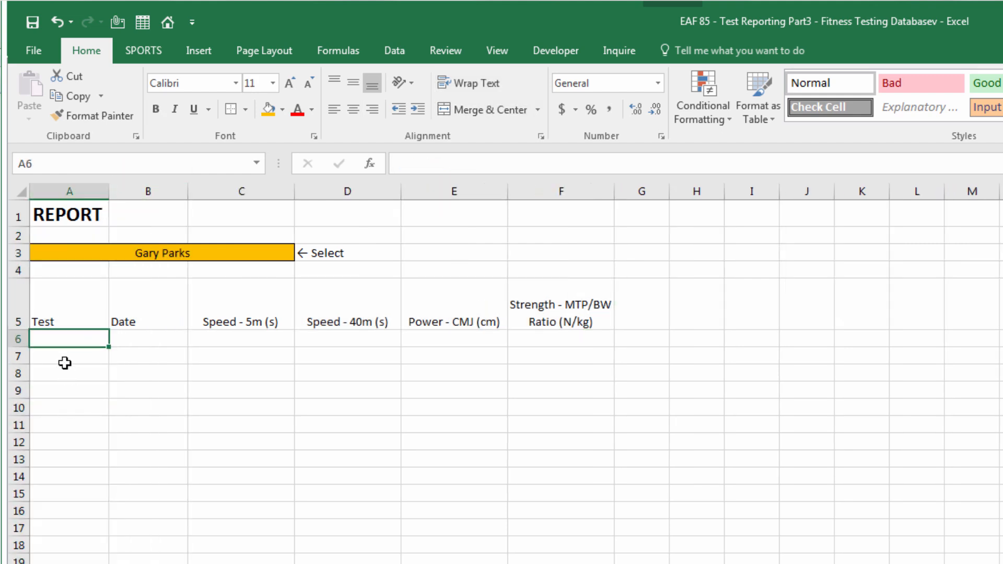
pyautogui.moveTo(71, 342); pyautogui.dragTo(65, 410)
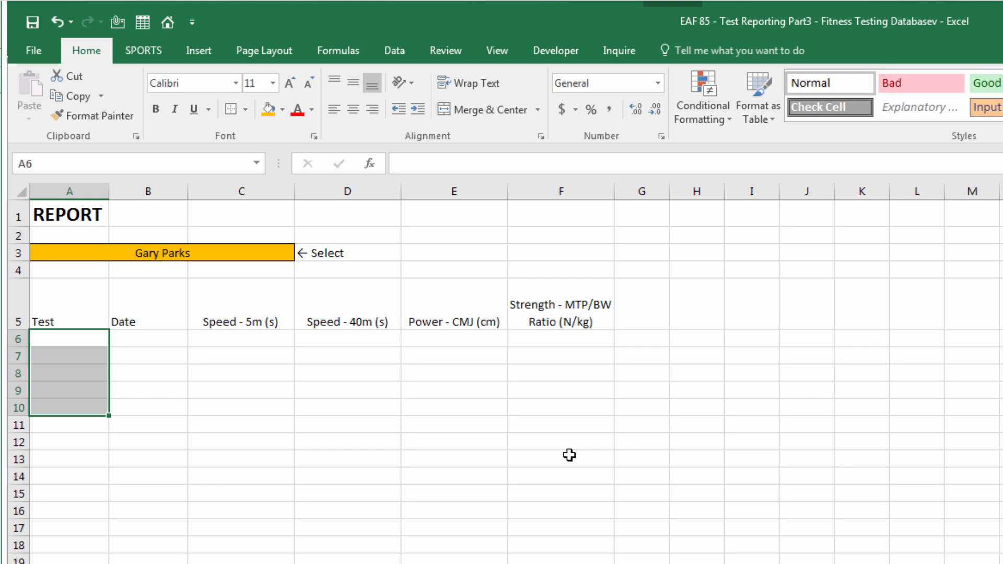
# Give A6:A10 a List data validation sourced from the listTestPeriods named range
pyautogui.click(394, 53)
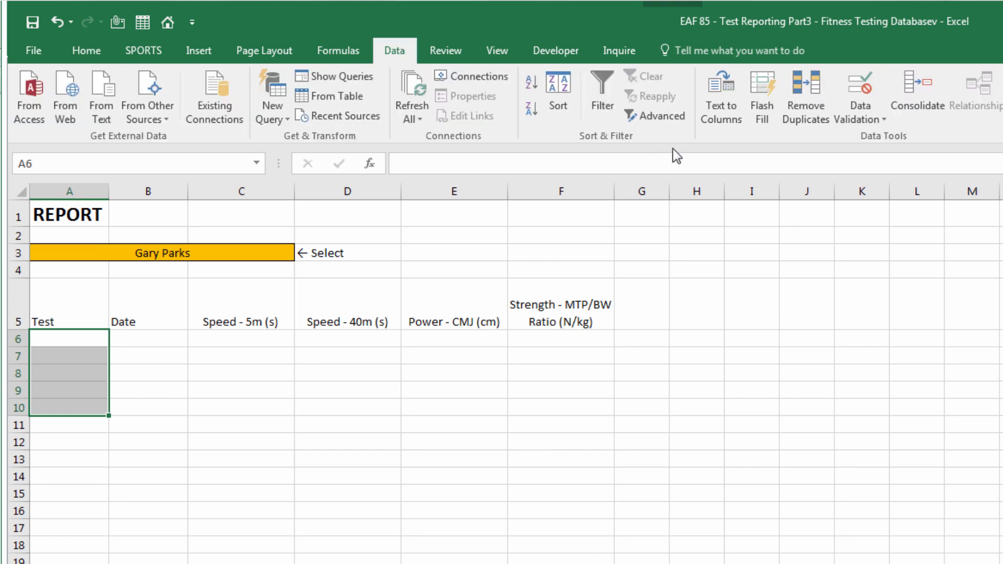
pyautogui.click(850, 120)
pyautogui.click(864, 137)
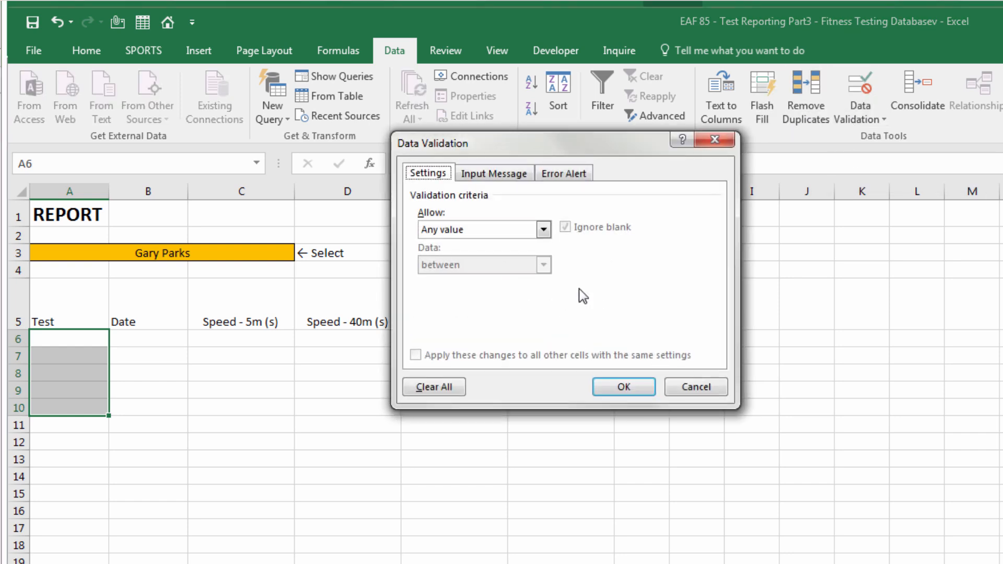
pyautogui.click(463, 234)
pyautogui.click(440, 277)
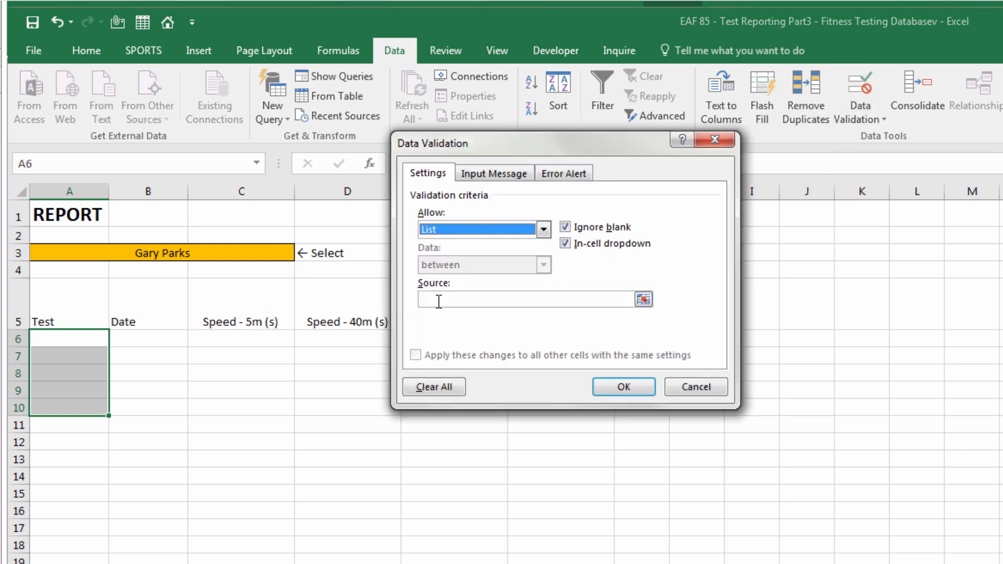
pyautogui.click(507, 298)
pyautogui.press('F3')
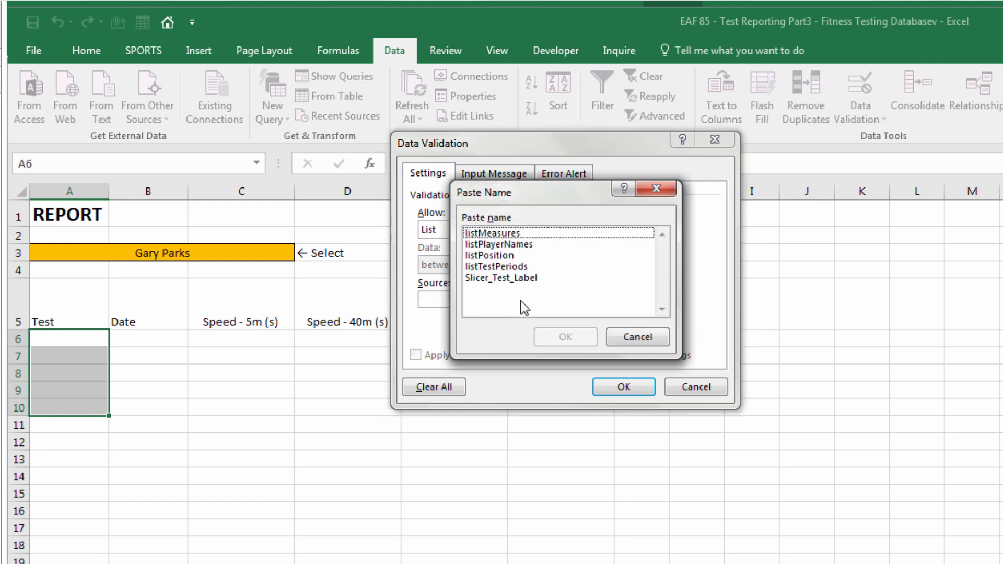
pyautogui.click(496, 266)
pyautogui.click(566, 337)
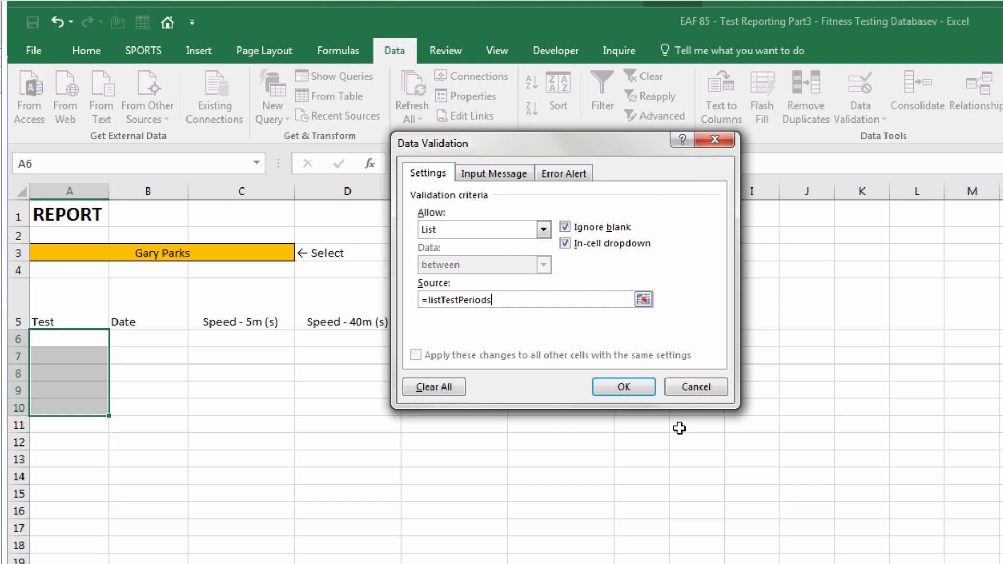
pyautogui.click(624, 386)
# Pick Test 1, Test 2 and Test 3 from the dropdowns in A6, A7 and A8
pyautogui.click(86, 342)
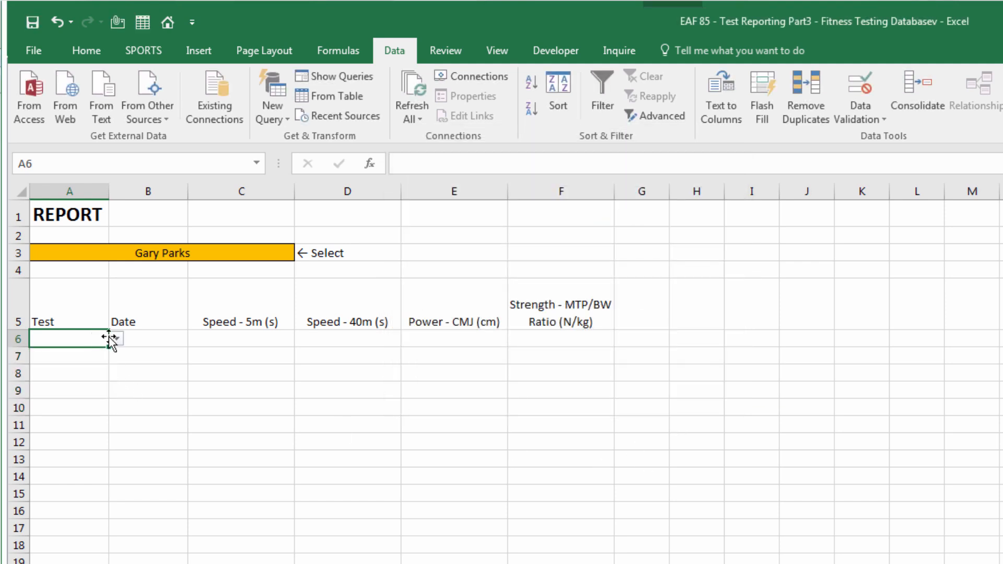
pyautogui.click(117, 340)
pyautogui.click(47, 361)
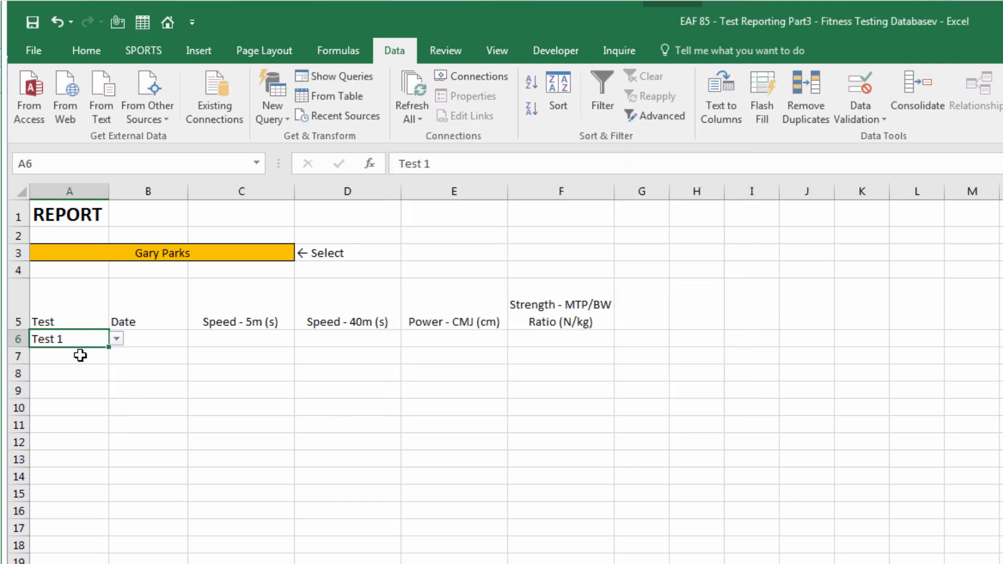
pyautogui.click(78, 355)
pyautogui.click(117, 358)
pyautogui.click(58, 394)
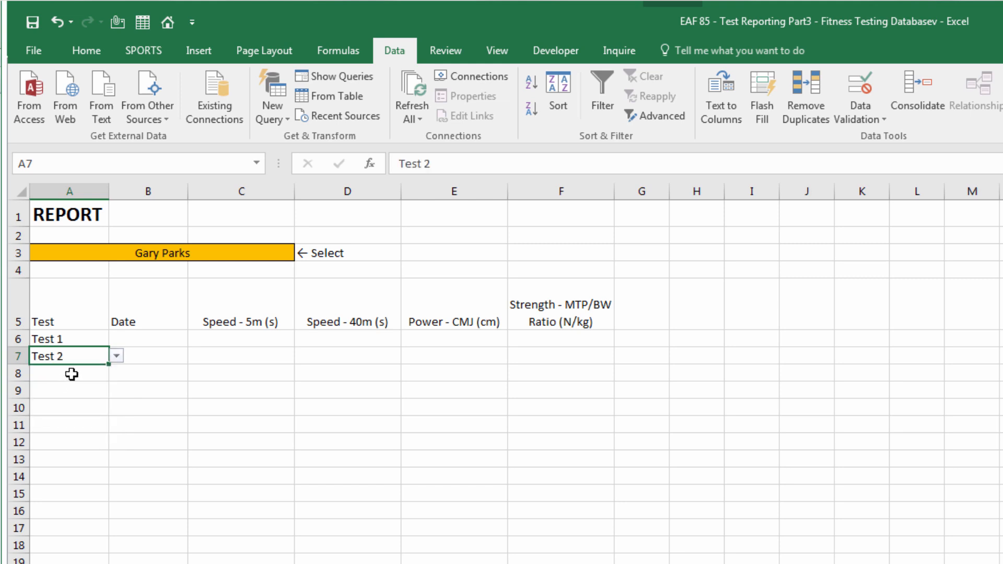
pyautogui.click(78, 373)
pyautogui.click(117, 373)
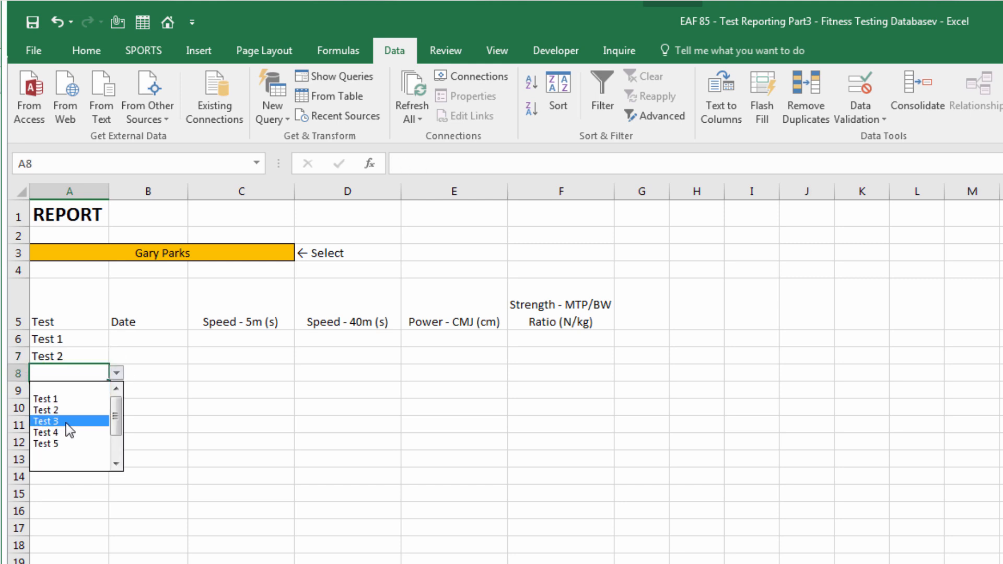
pyautogui.click(66, 418)
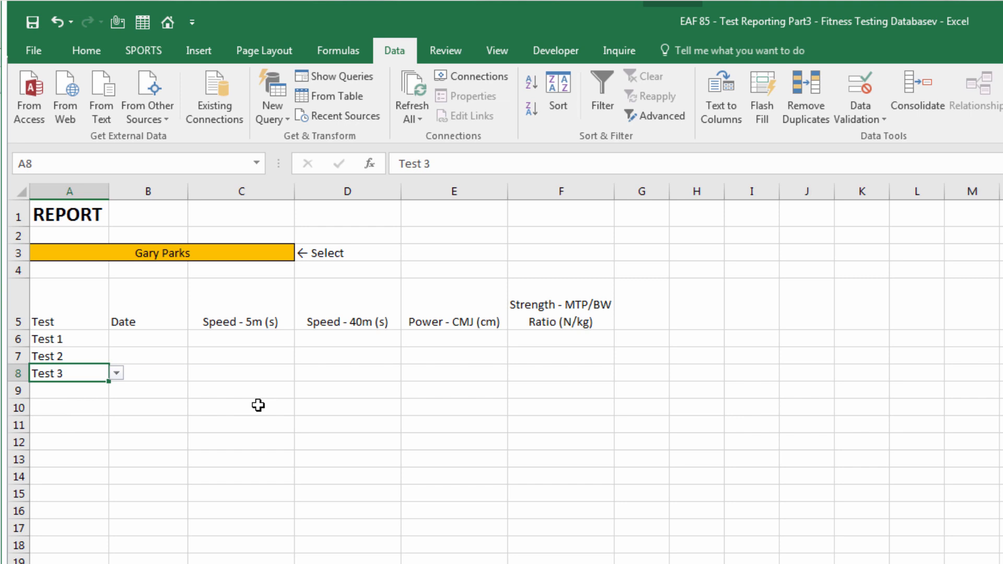
pyautogui.click(67, 390)
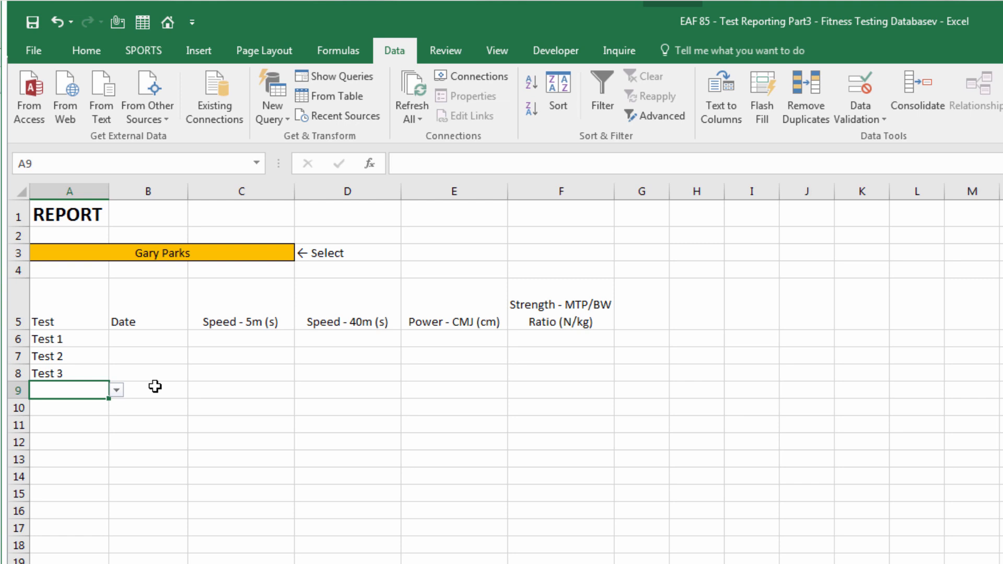
pyautogui.click(152, 340)
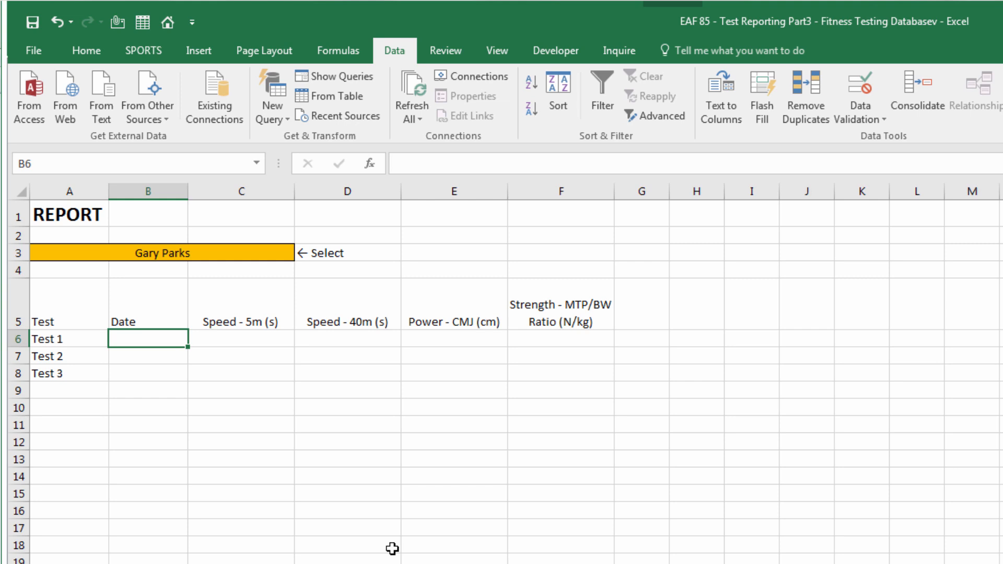
# Insert a new narrow column B headed 'Row' between Test and Date
pyautogui.rightClick(172, 192)
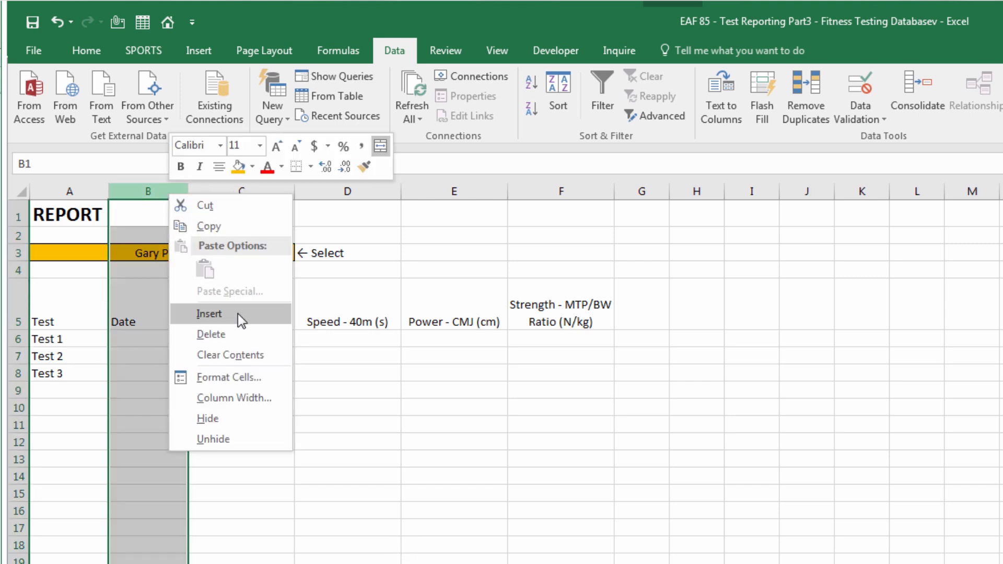
pyautogui.click(211, 313)
pyautogui.click(146, 441)
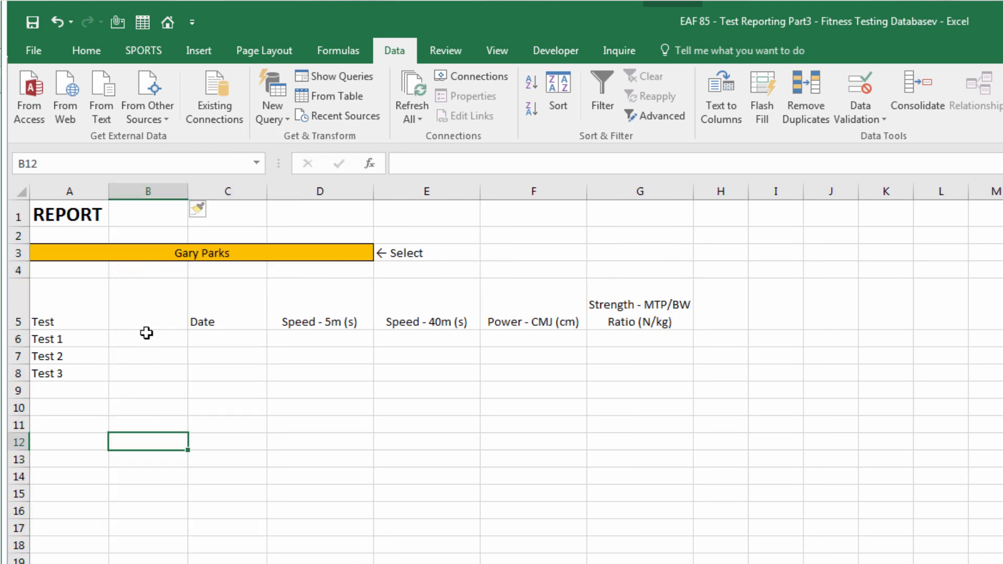
pyautogui.click(141, 317)
pyautogui.write('Row')
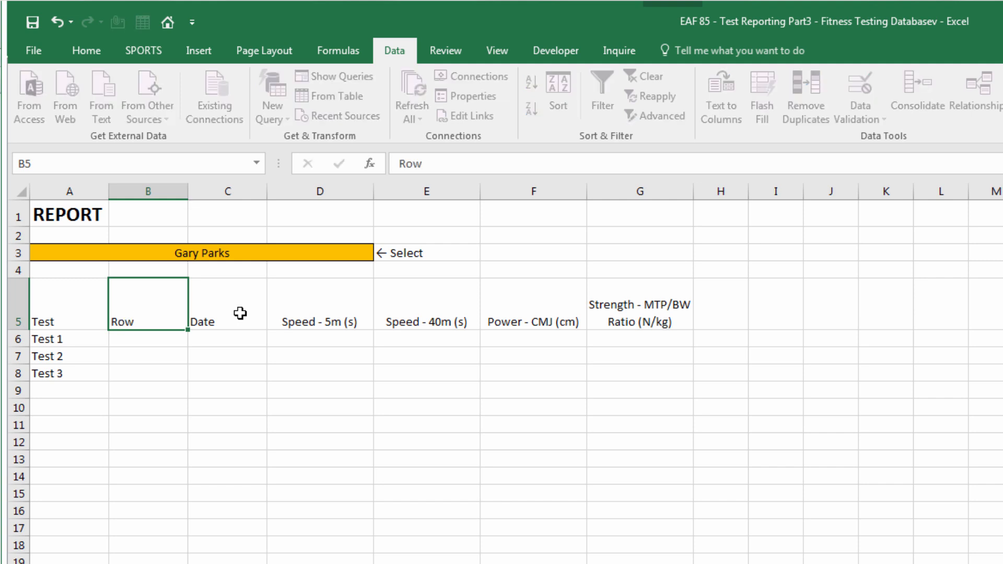
pyautogui.press('Return')
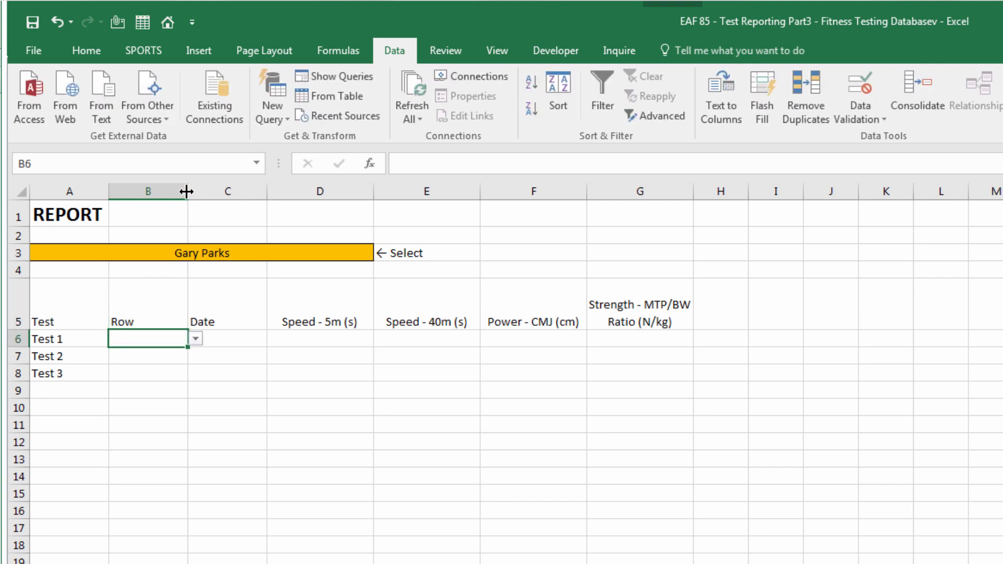
pyautogui.moveTo(188, 192); pyautogui.dragTo(147, 206)
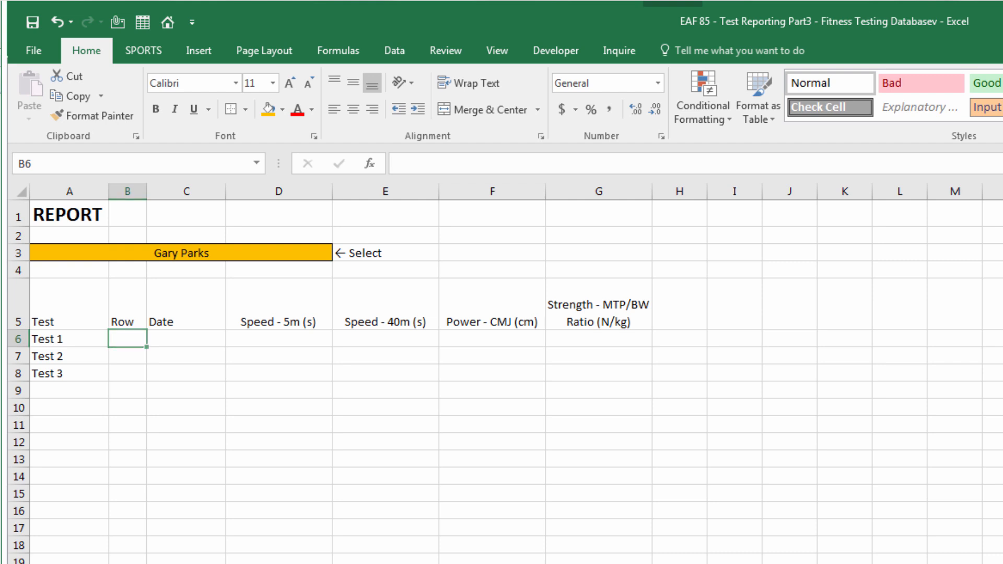
pyautogui.hotkey('ctrl', 'pageup')
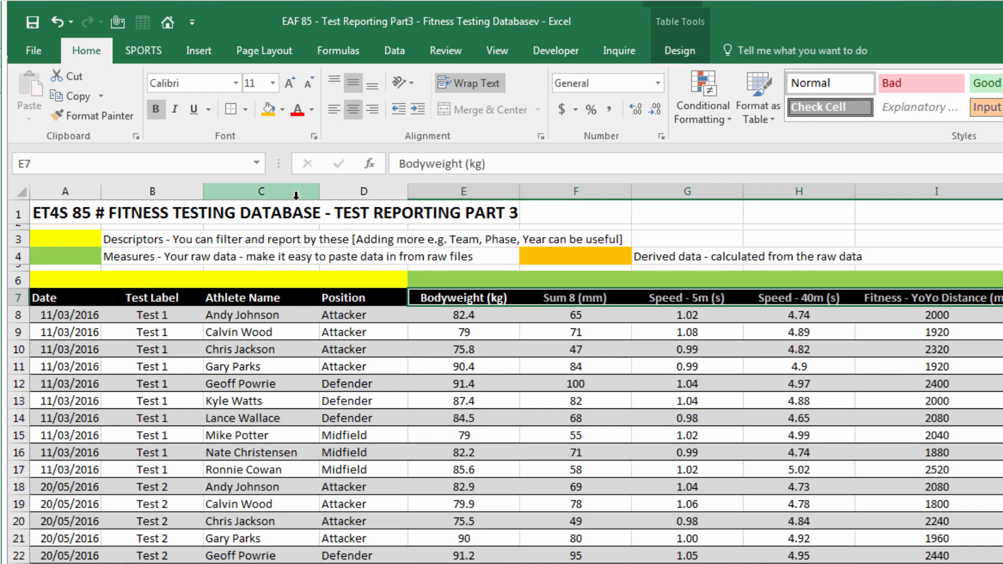
# Insert a new table column before Position in the database and name it 'Helper'
pyautogui.click(330, 191)
pyautogui.rightClick(339, 192)
pyautogui.click(378, 313)
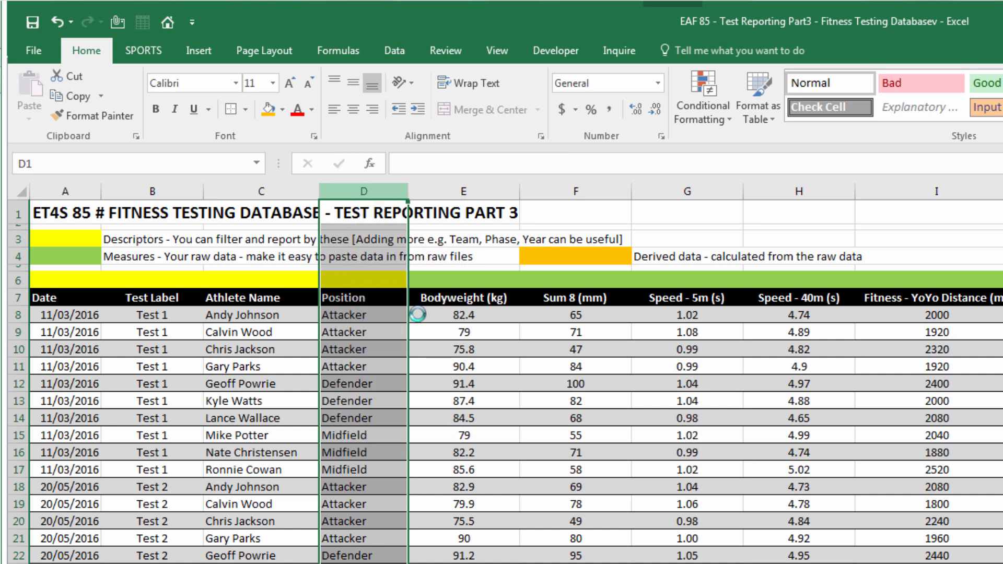
pyautogui.moveTo(433, 192); pyautogui.dragTo(384, 194)
pyautogui.click(352, 303)
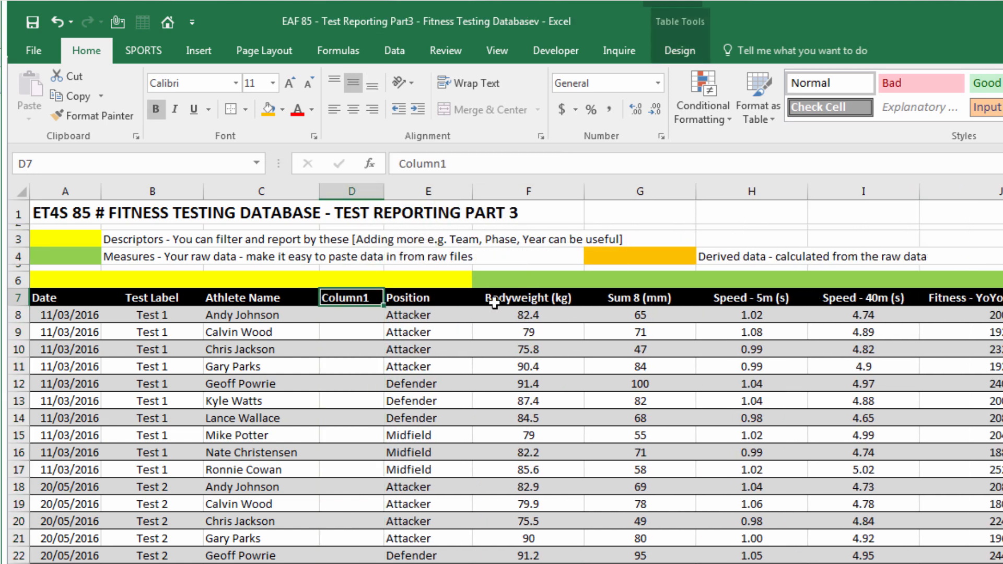
pyautogui.write('Helper')
pyautogui.press('Return')
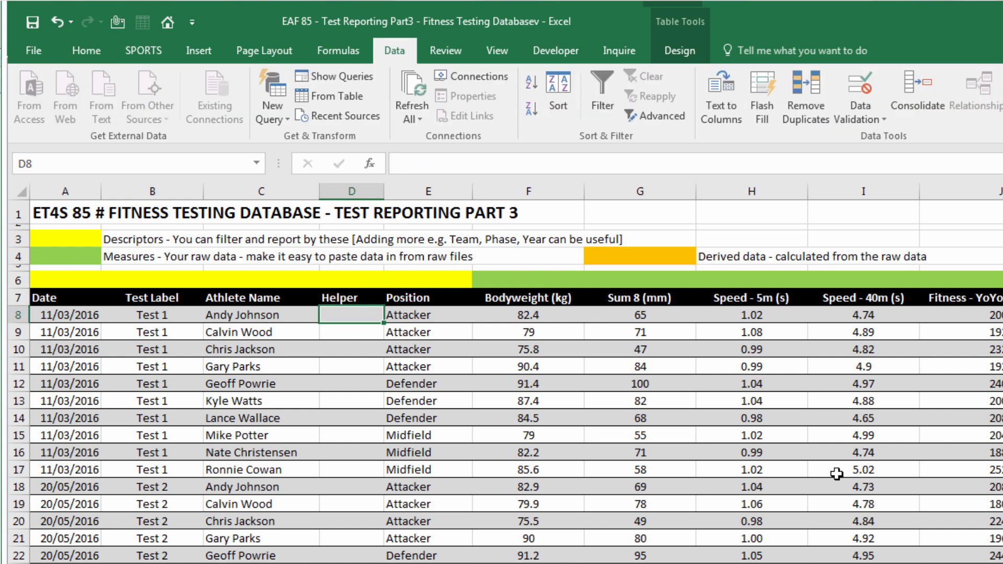
# Fill Helper with =[@[Athlete Name]]&[@[Test Label]] and shrink the column to a sliver
pyautogui.write('=')
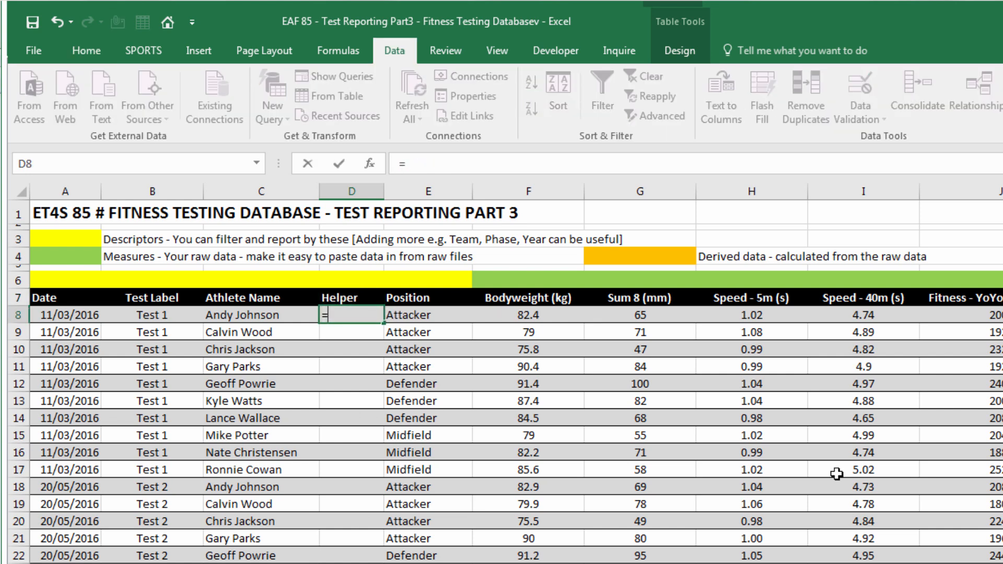
pyautogui.click(221, 316)
pyautogui.write('&')
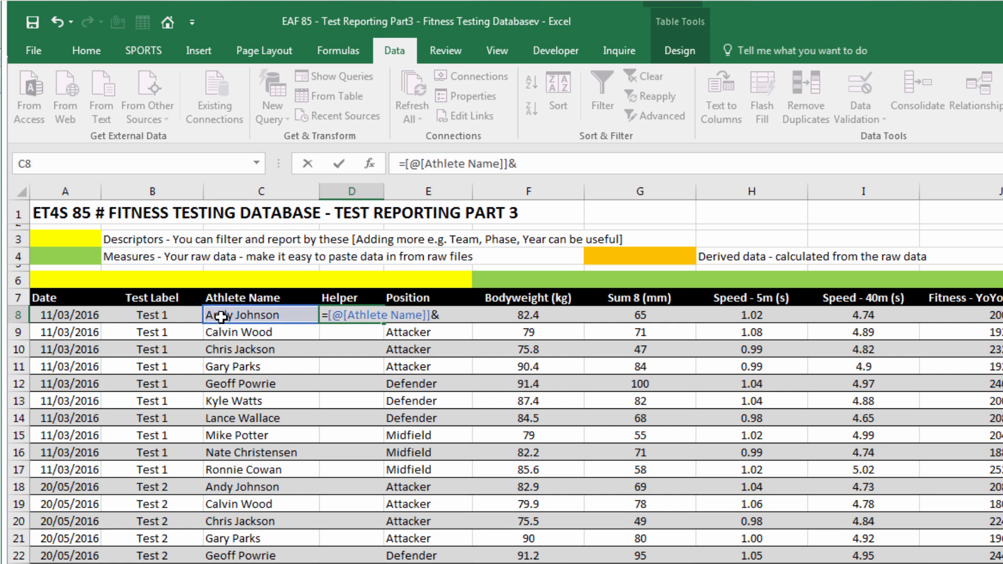
pyautogui.click(176, 314)
pyautogui.press('Return')
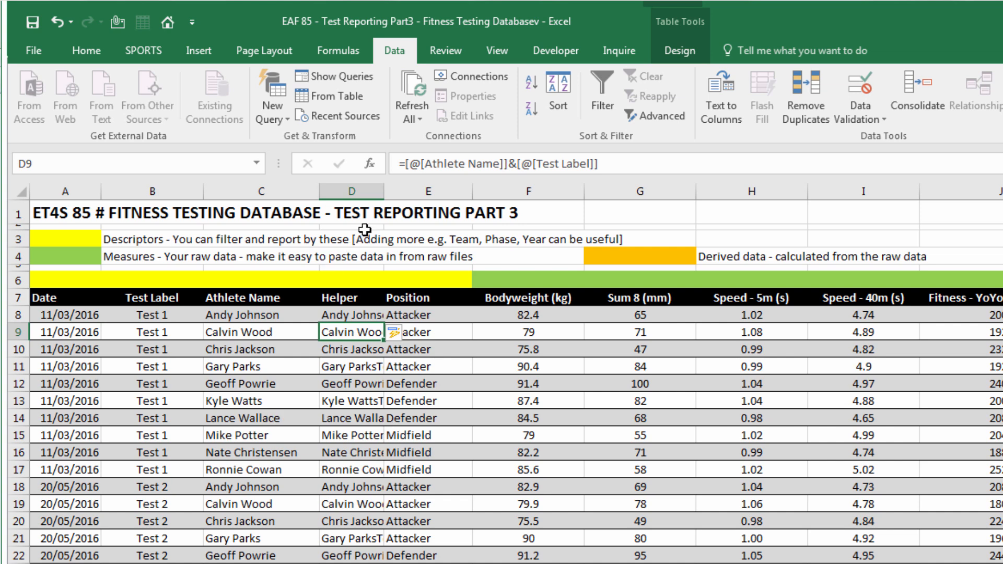
pyautogui.moveTo(384, 192); pyautogui.dragTo(331, 202)
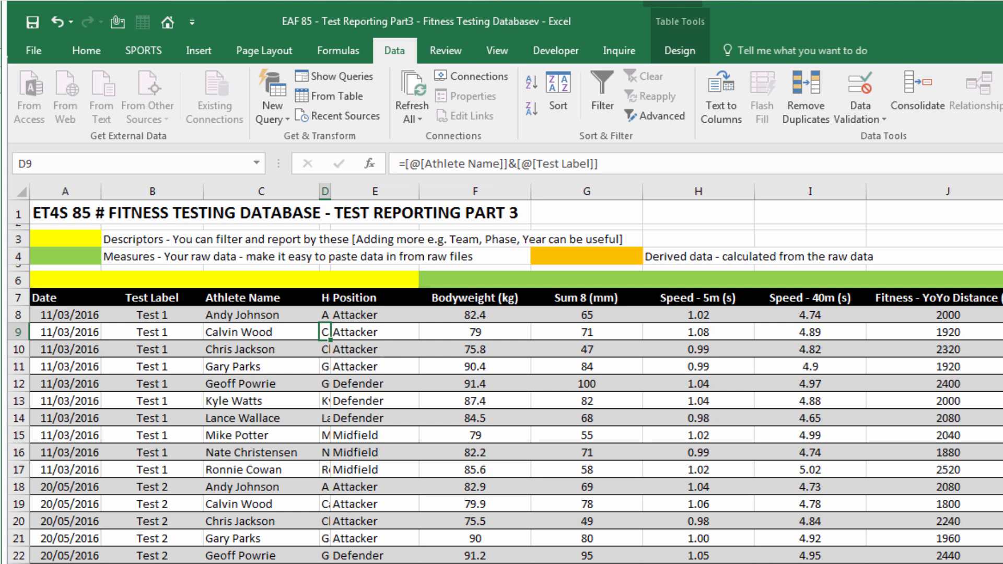
pyautogui.hotkey('ctrl', 'pagedown')
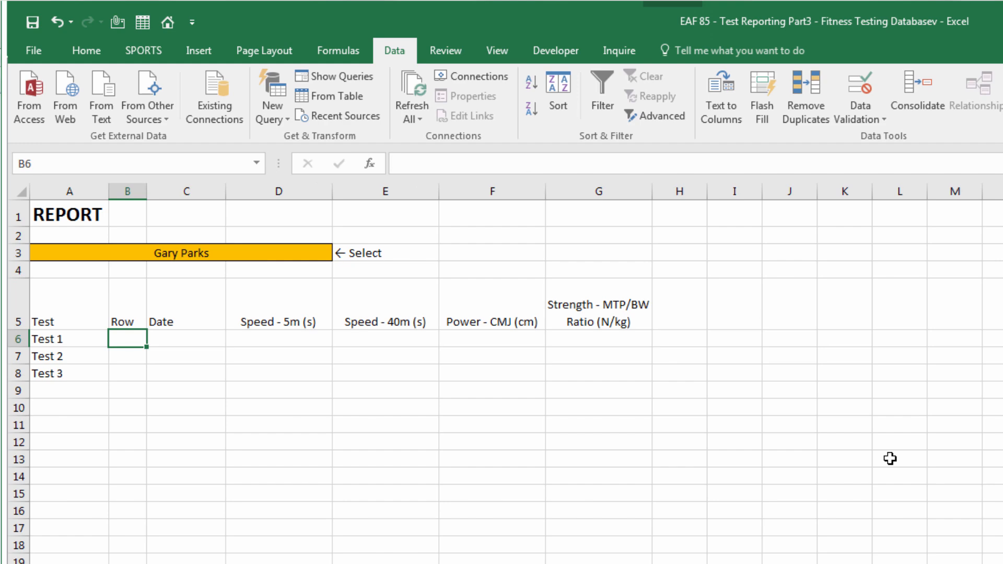
# In B6, MATCH the absolute athlete name joined with A6 against TBLDatabase[Helper], exact match, returning 4
pyautogui.write('=match(')
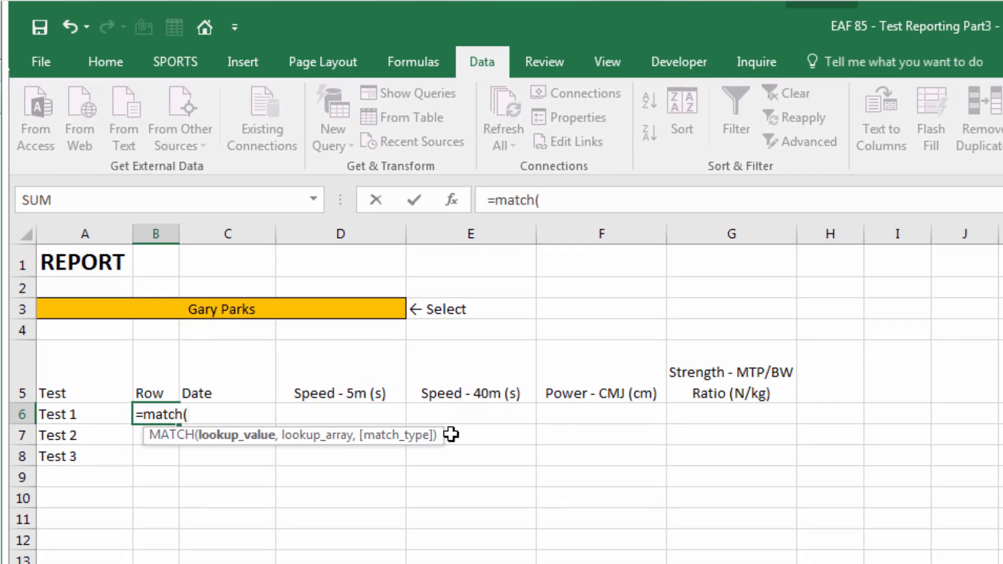
pyautogui.click(83, 310)
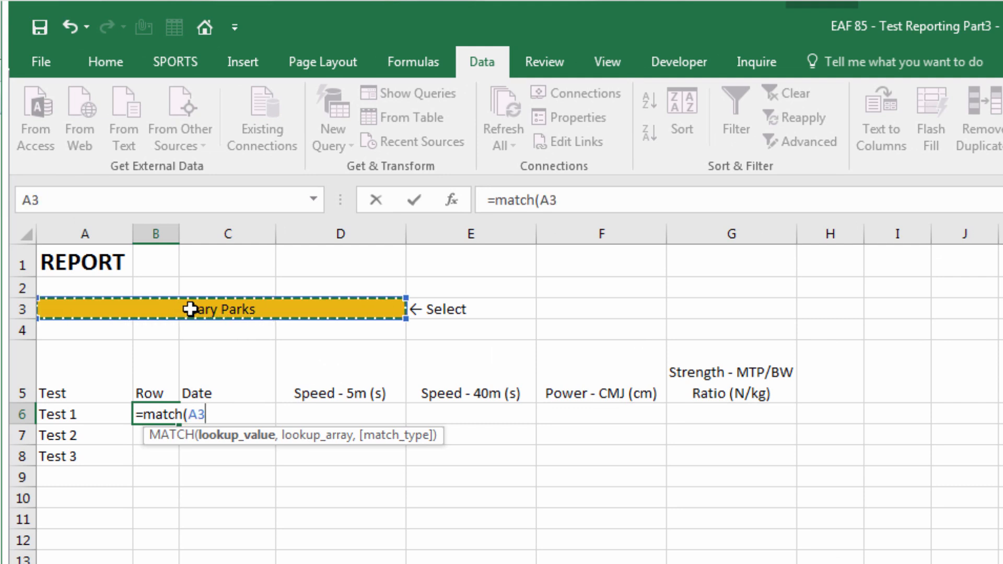
pyautogui.press('F4')
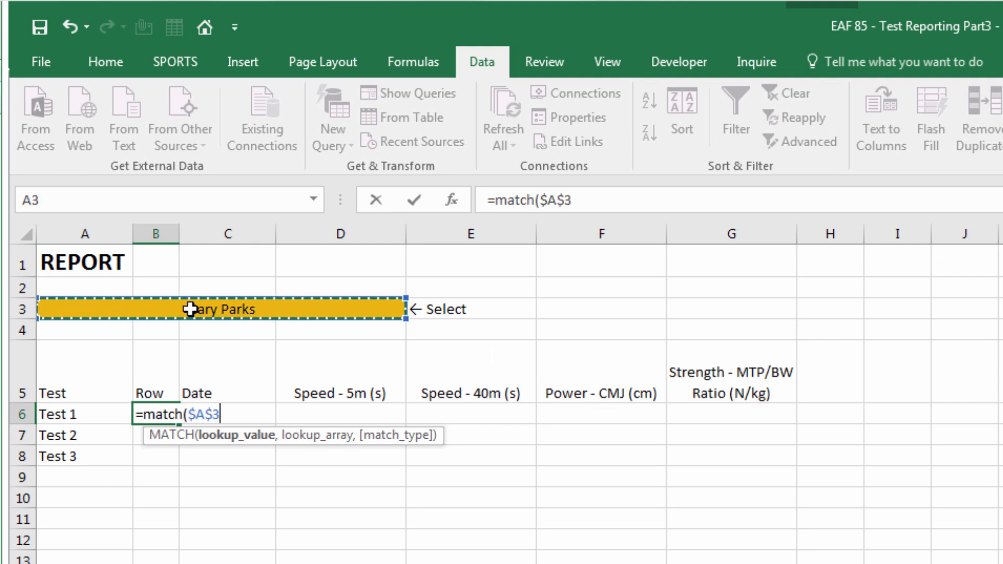
pyautogui.write('&')
pyautogui.click(76, 416)
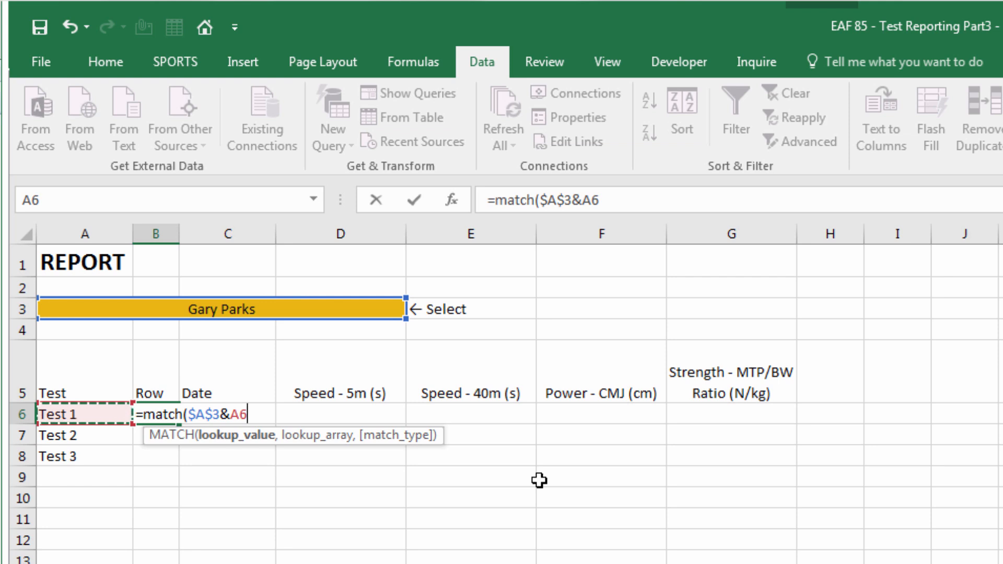
pyautogui.write(',')
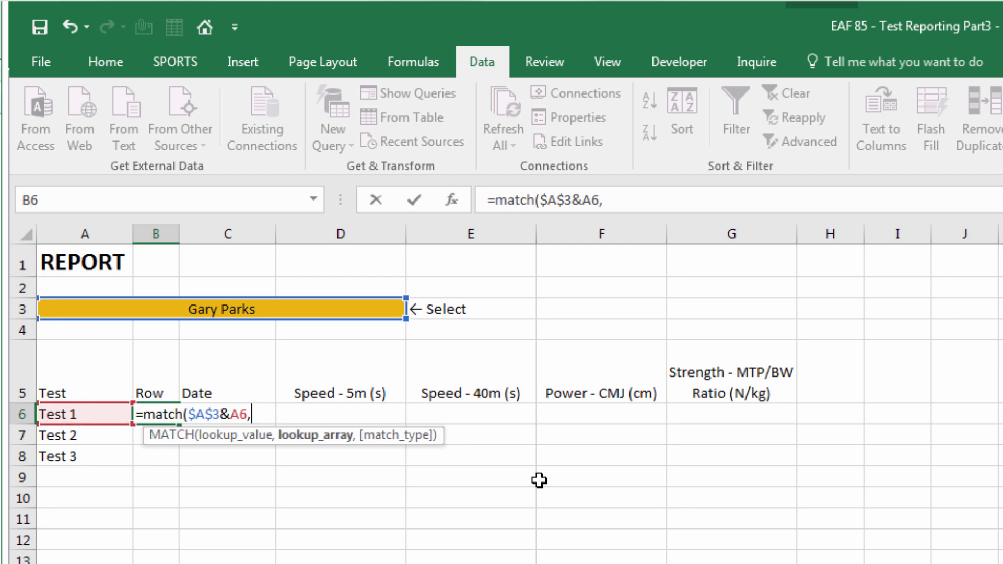
pyautogui.write('tb')
pyautogui.press('Down')
pyautogui.press('Down')
pyautogui.press('Down')
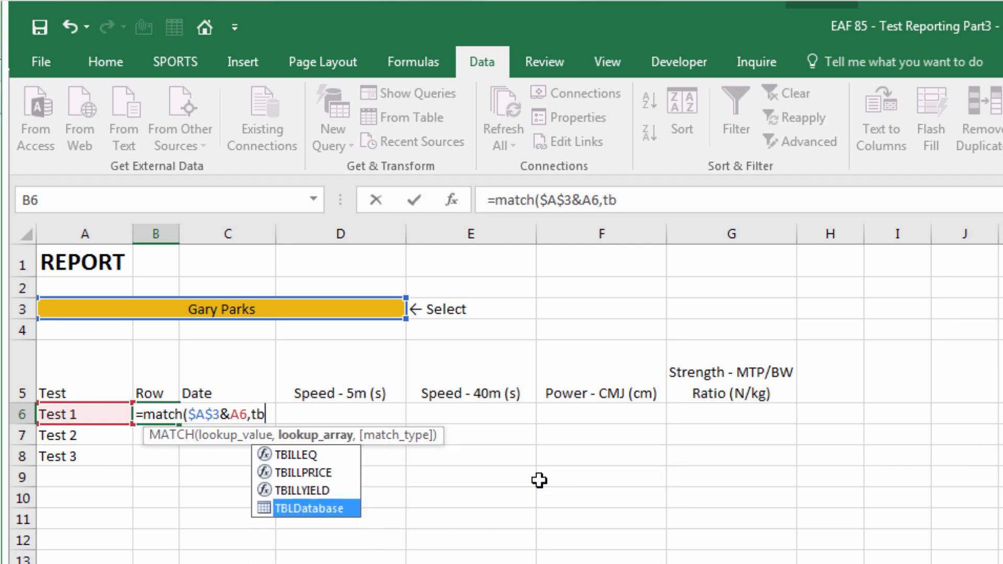
pyautogui.press('Tab')
pyautogui.write('[')
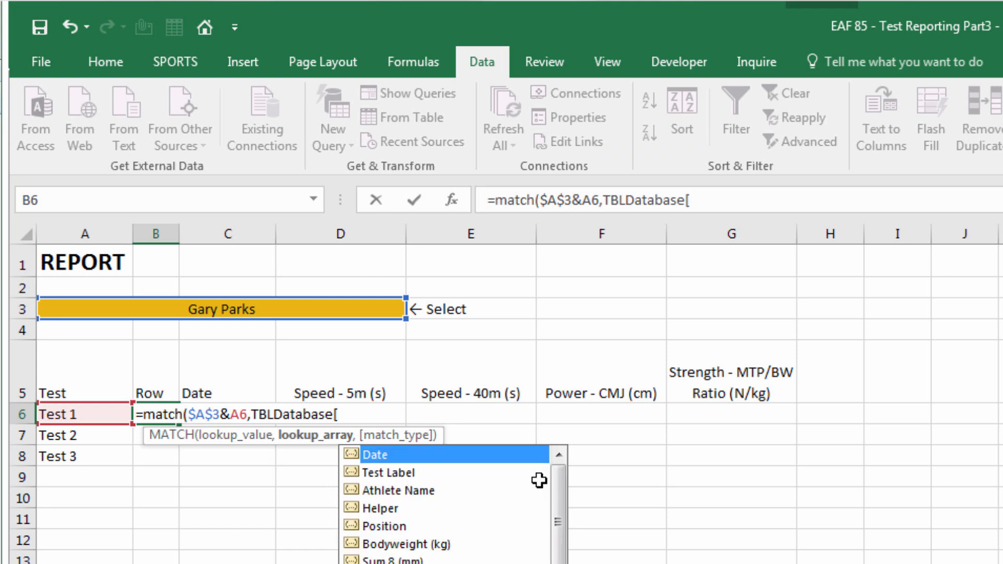
pyautogui.press('Down')
pyautogui.press('Down')
pyautogui.press('Down')
pyautogui.press('Tab')
pyautogui.write('],0)')
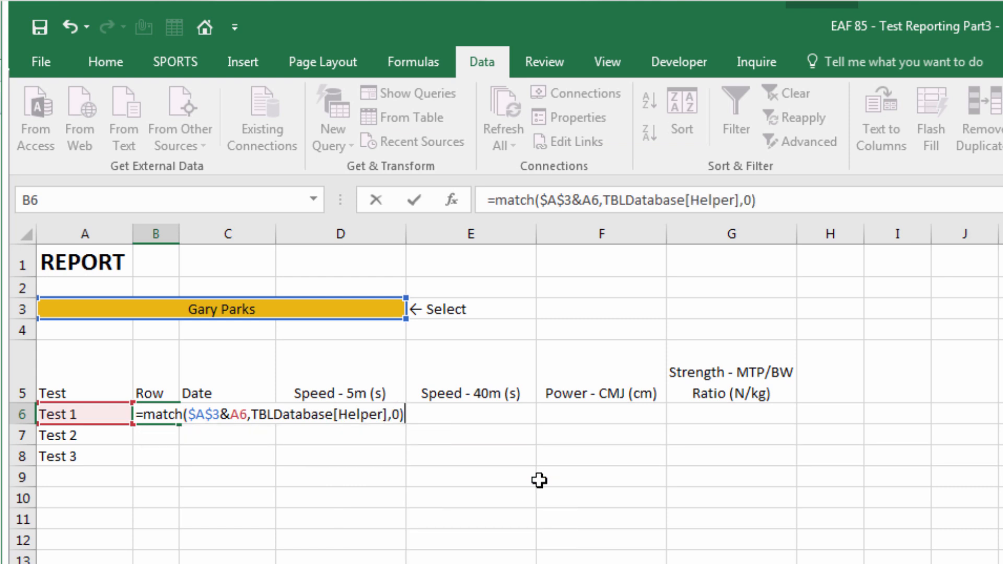
pyautogui.press('Return')
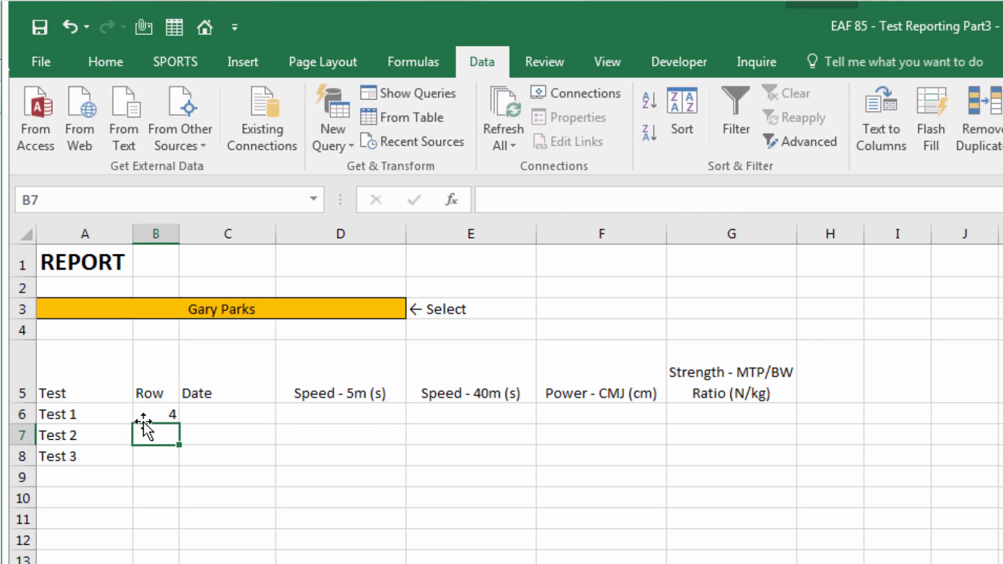
# Copy the MATCH formula down to B10, giving 14, 23 and #N/A
pyautogui.click(165, 412)
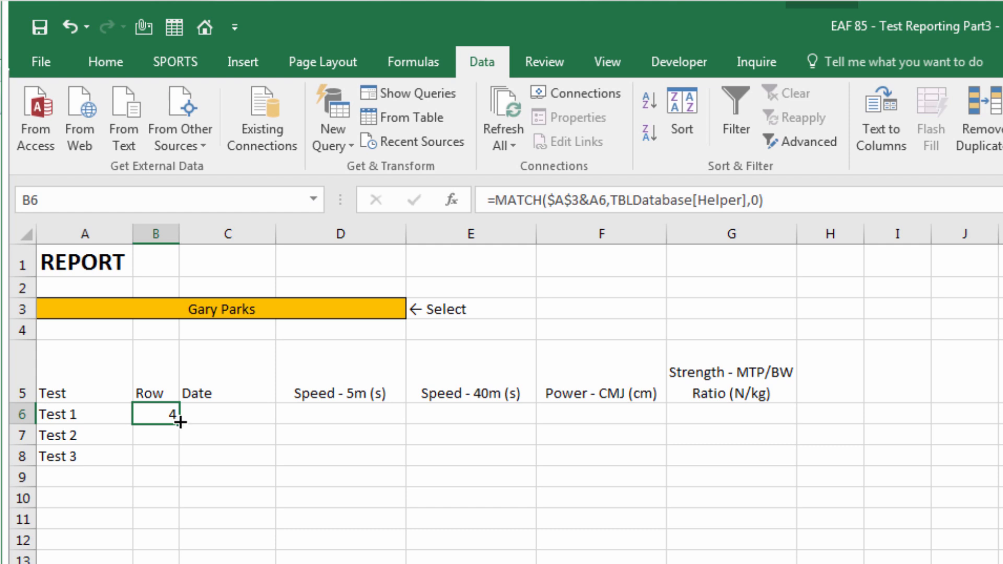
pyautogui.moveTo(180, 423); pyautogui.dragTo(174, 509)
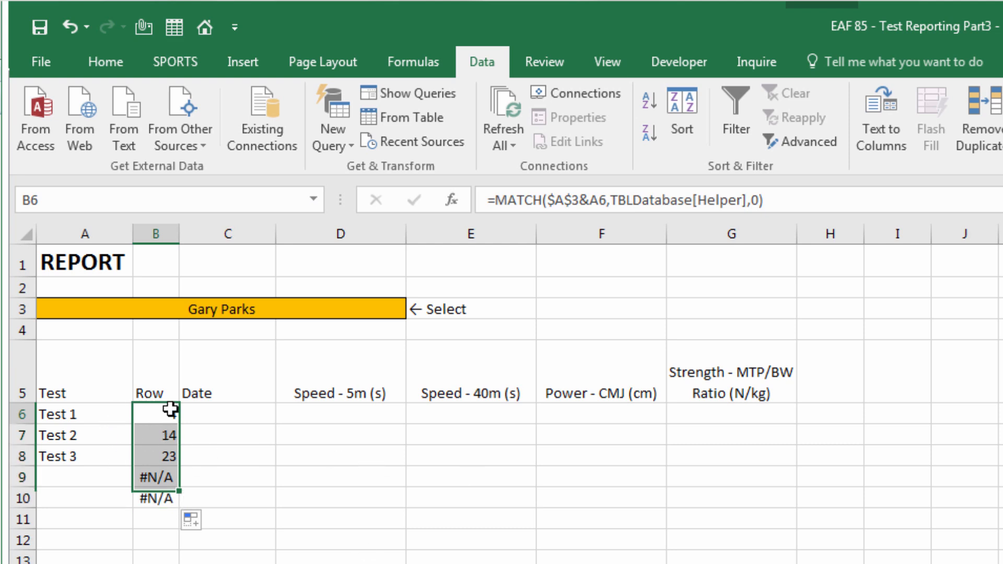
pyautogui.click(149, 410)
# Wrap B6's MATCH in IFERROR(...,"") and fill it down to B10
pyautogui.click(498, 200)
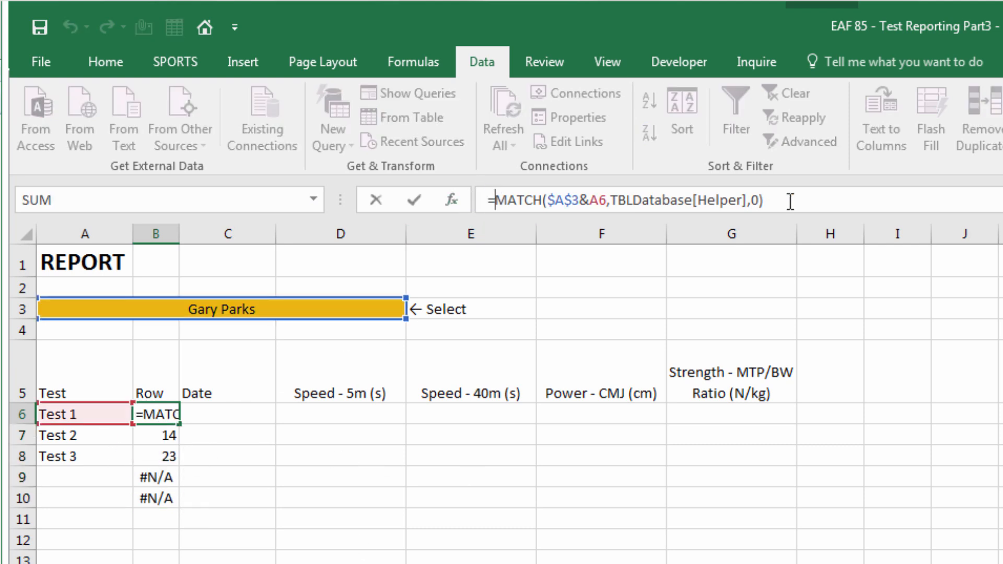
pyautogui.write('iferror(')
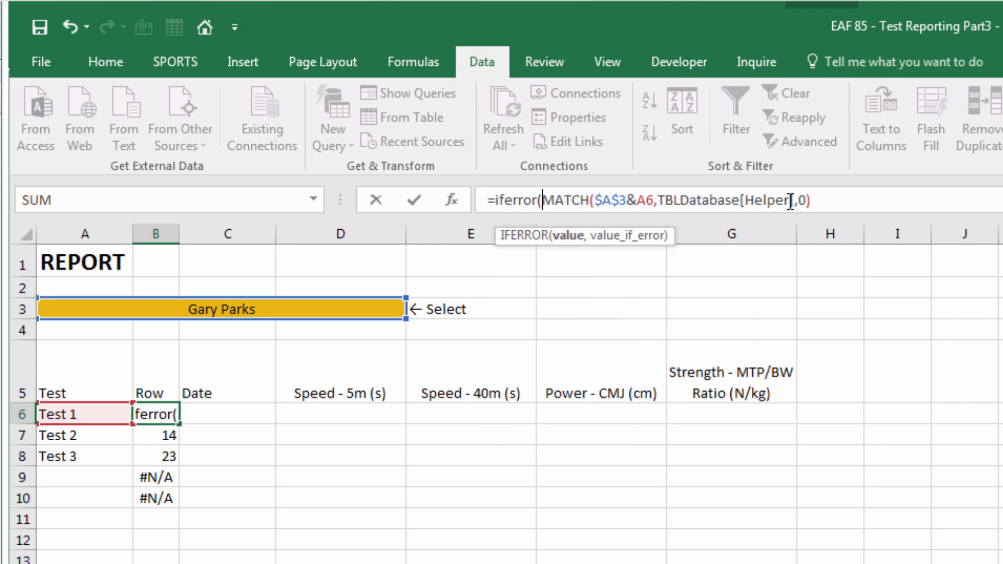
pyautogui.write(',"")')
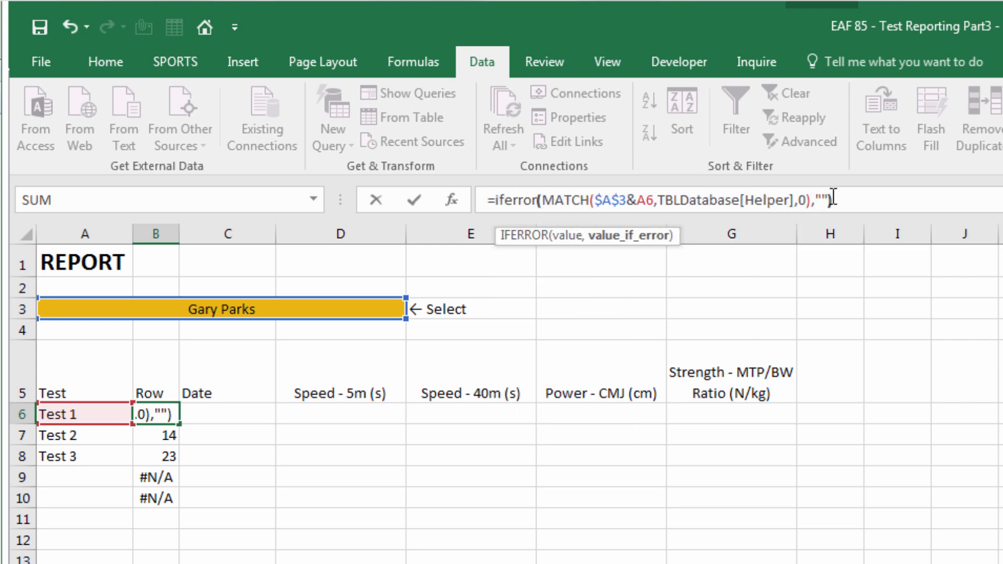
pyautogui.press('Return')
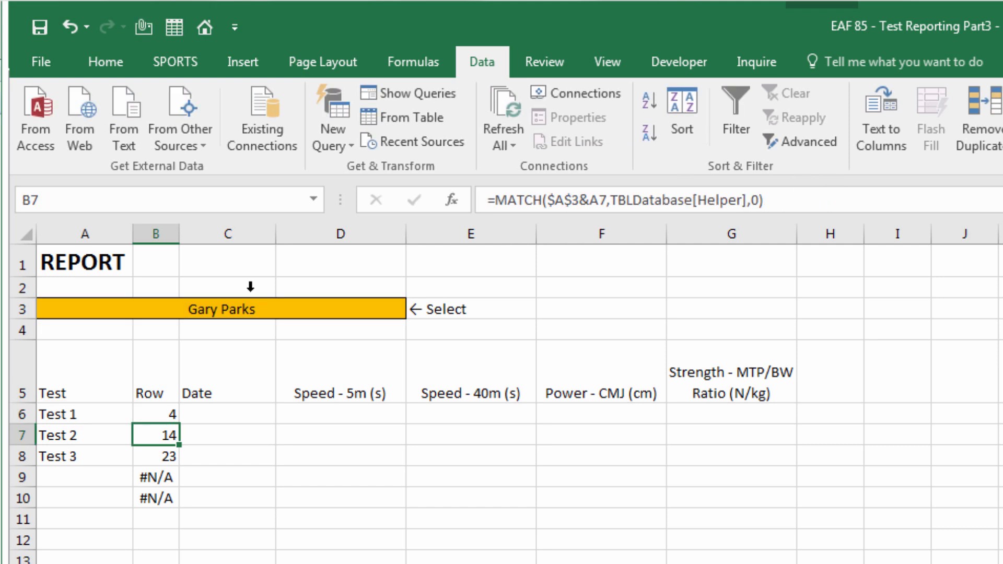
pyautogui.click(166, 411)
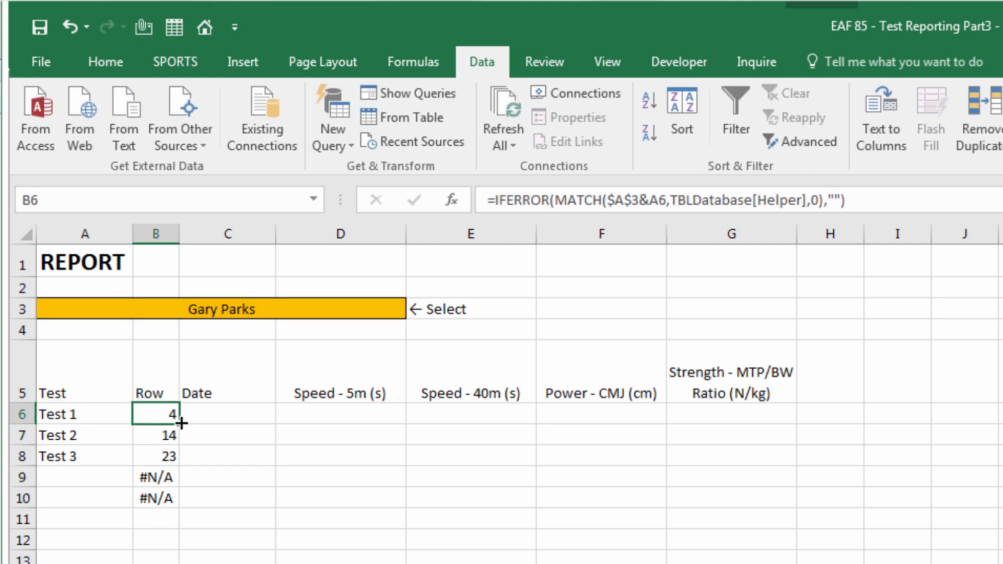
pyautogui.moveTo(181, 424); pyautogui.dragTo(172, 498)
# Choose Test 4 from A9's dropdown, giving row 32
pyautogui.click(84, 477)
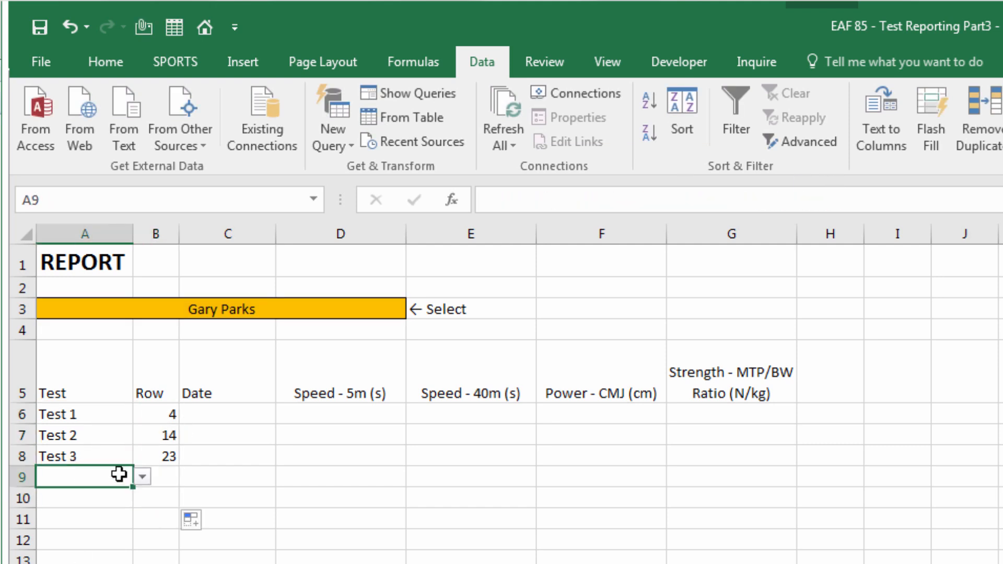
pyautogui.click(142, 476)
pyautogui.click(78, 549)
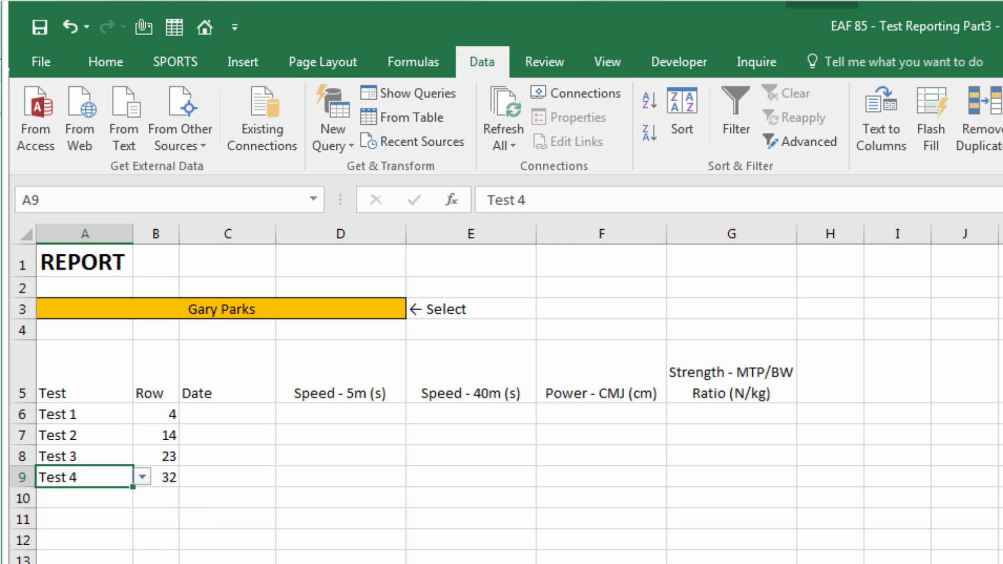
pyautogui.click(156, 563)
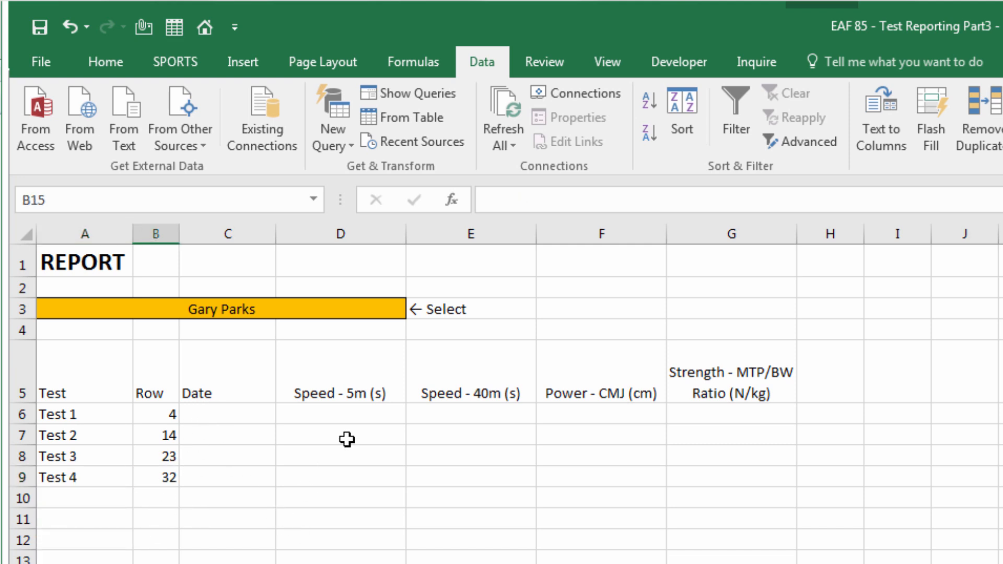
# Open the Speed - 5m (s) heading's dropdown and close it without changes
pyautogui.click(355, 380)
pyautogui.click(416, 393)
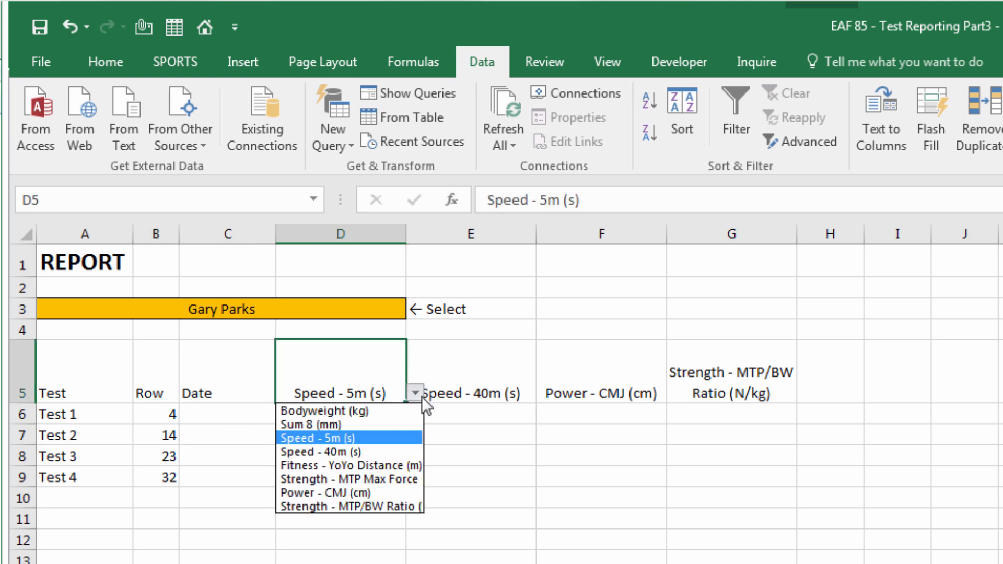
pyautogui.click(422, 397)
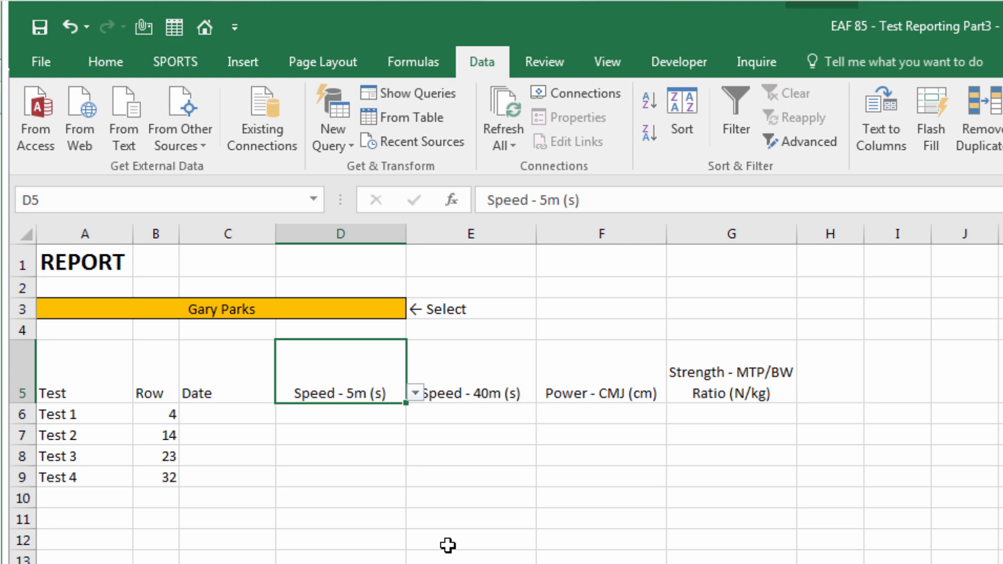
pyautogui.click(345, 335)
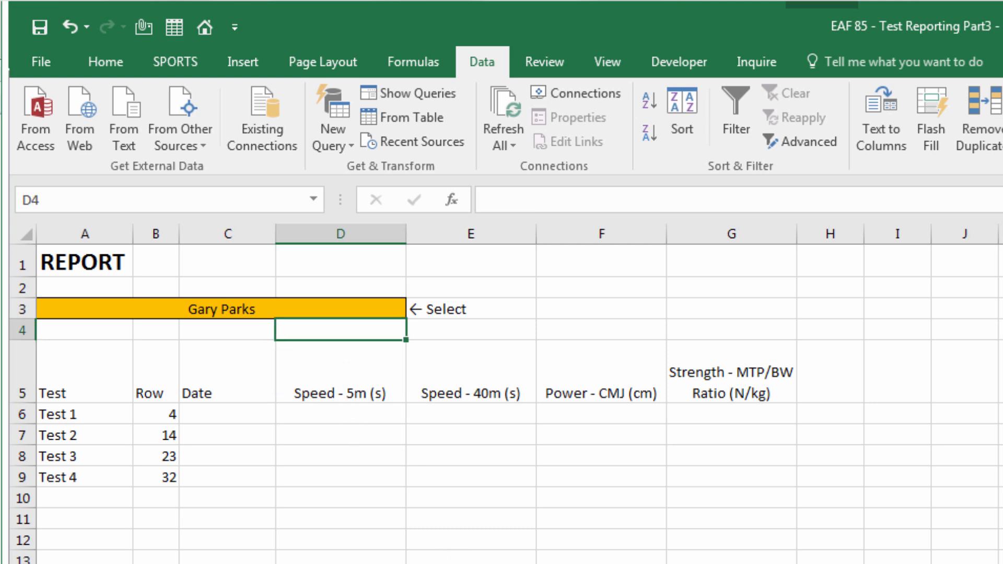
# Enter =MATCH(D5,TBLDatabase[#Headers],0) in D4 to find the heading's column position
pyautogui.write('=match(')
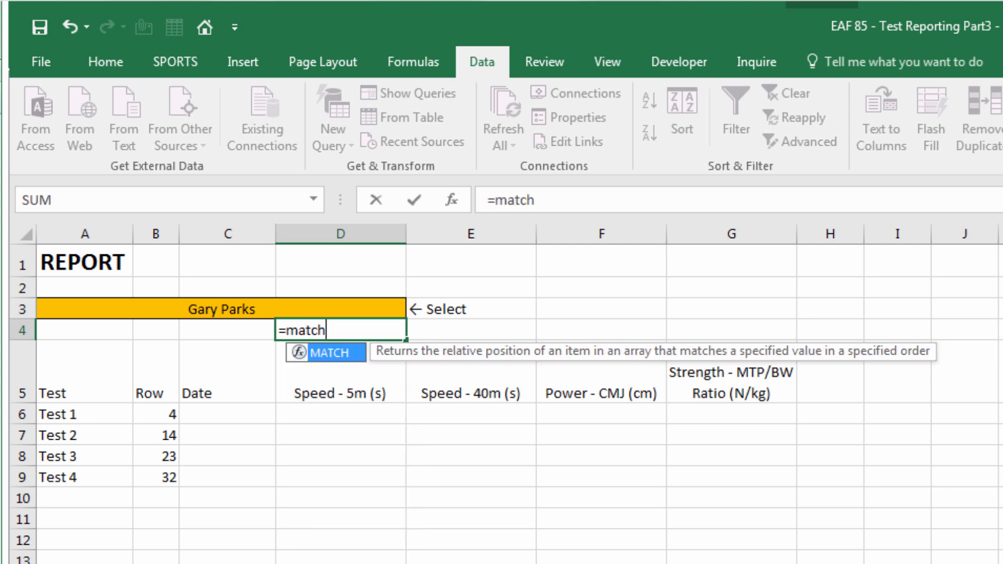
pyautogui.click(352, 385)
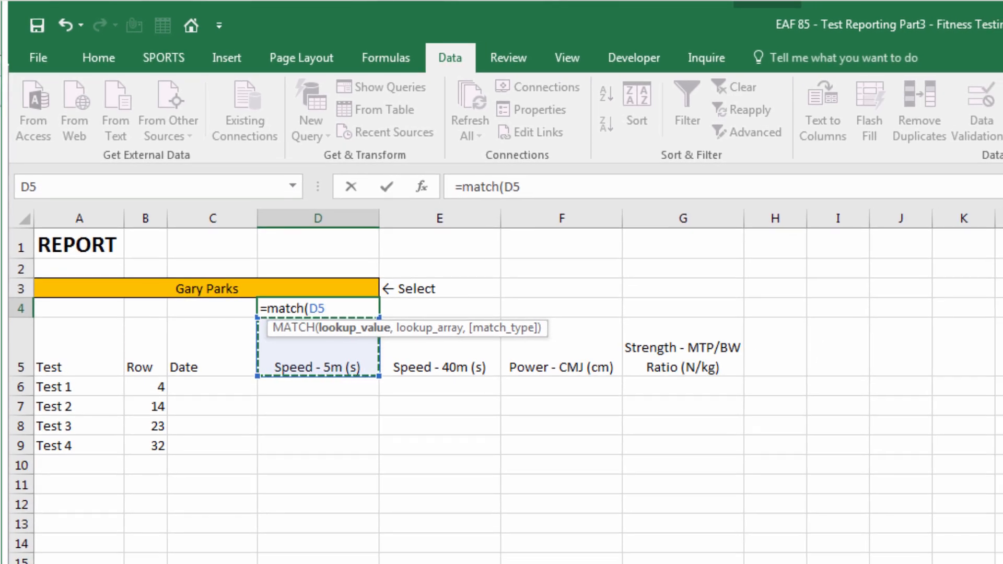
pyautogui.write(',')
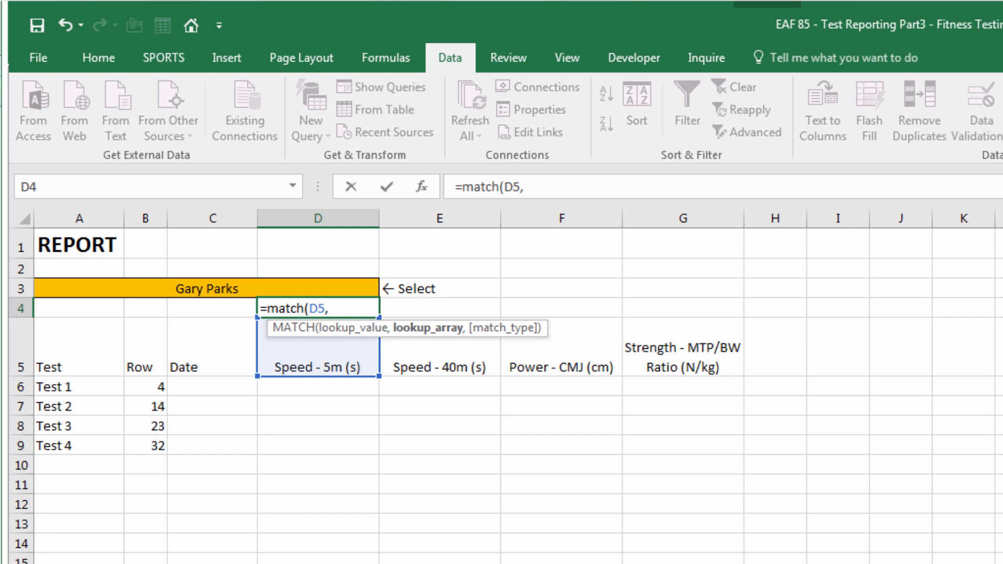
pyautogui.write('tbl')
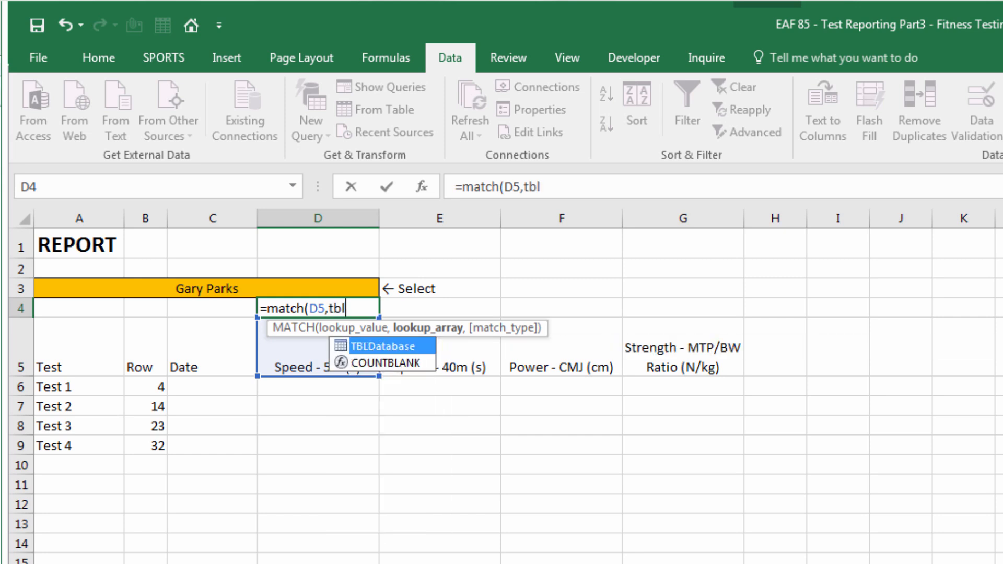
pyautogui.press('Tab')
pyautogui.write('[')
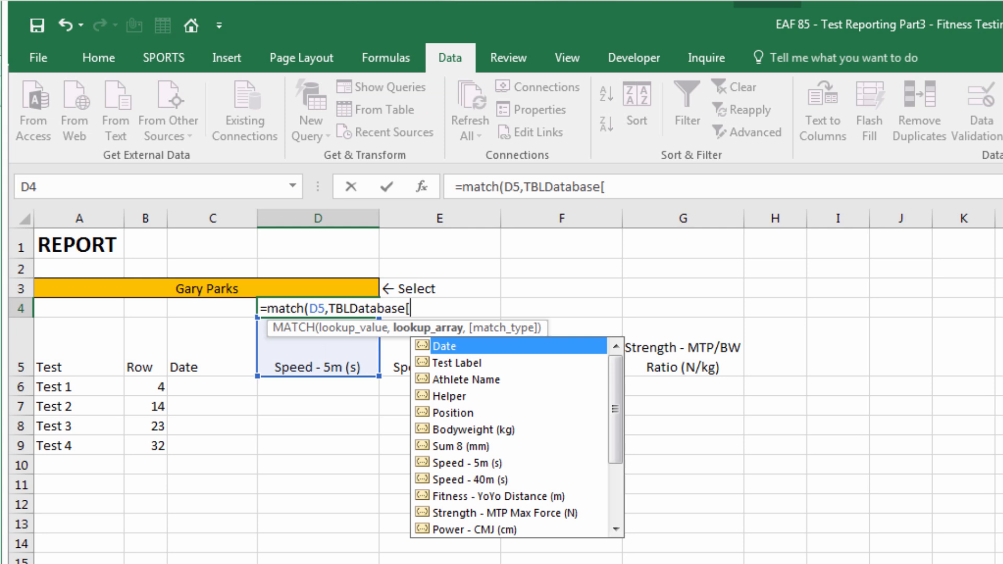
pyautogui.moveTo(615, 403); pyautogui.dragTo(619, 472)
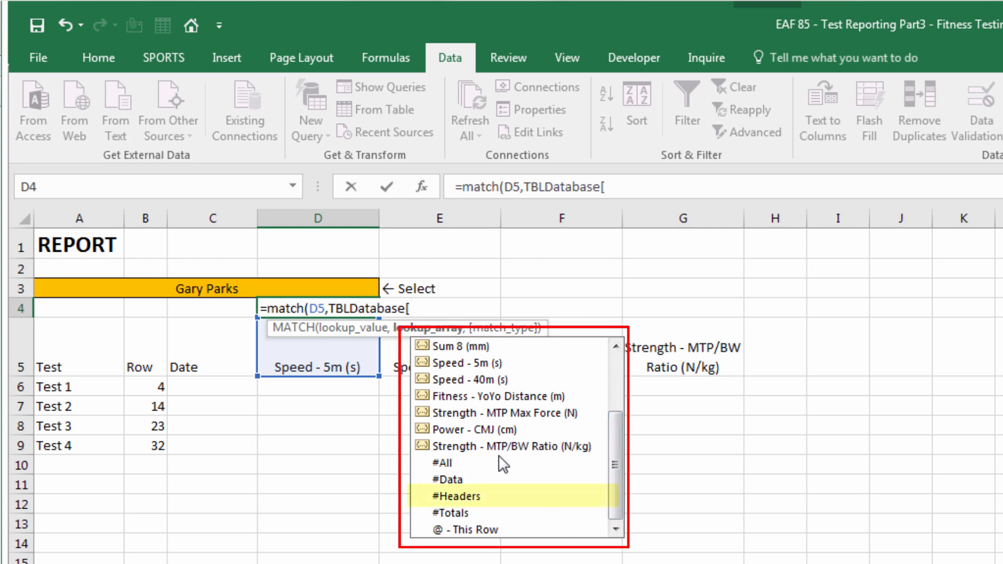
pyautogui.doubleClick(472, 498)
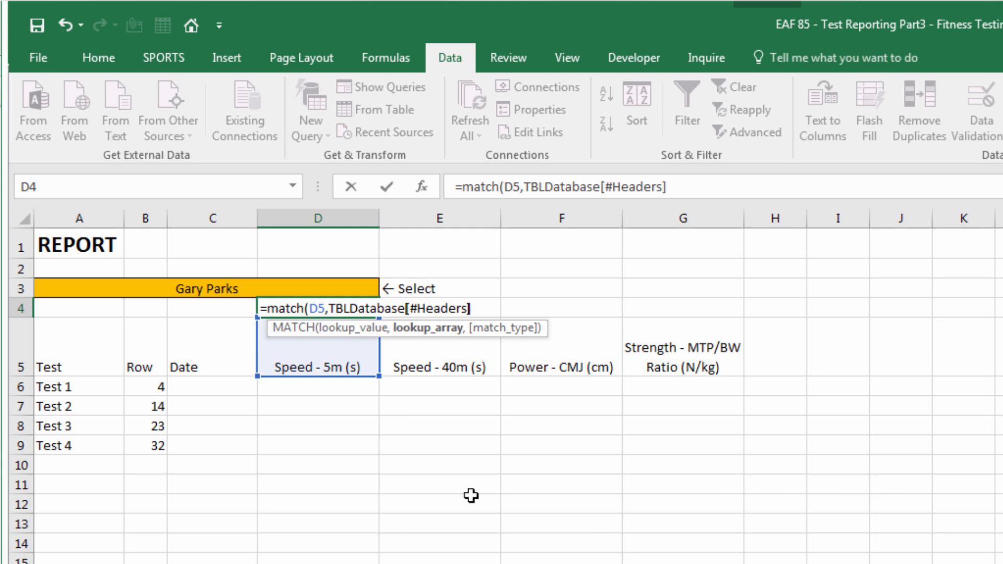
pyautogui.write(',0)')
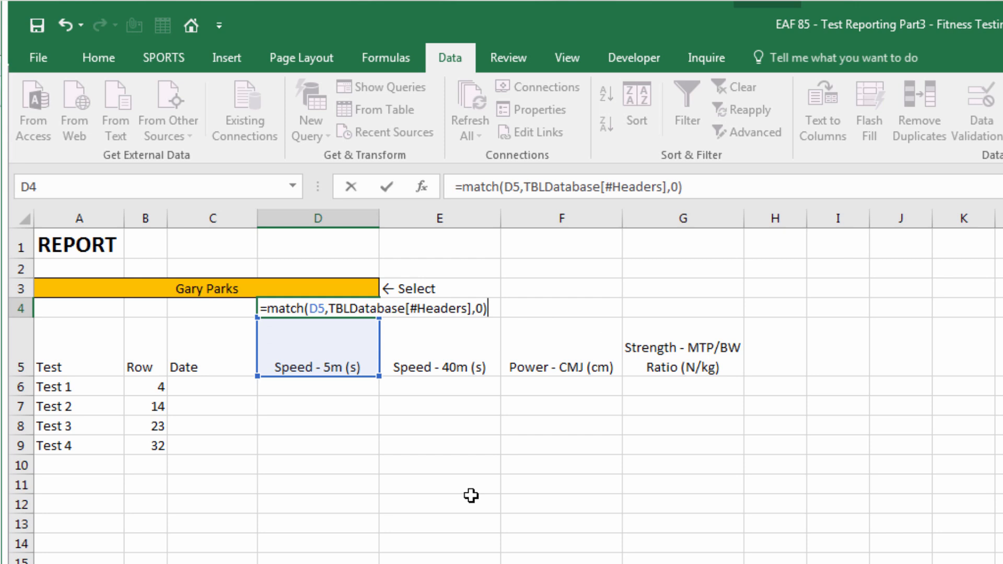
pyautogui.press('Return')
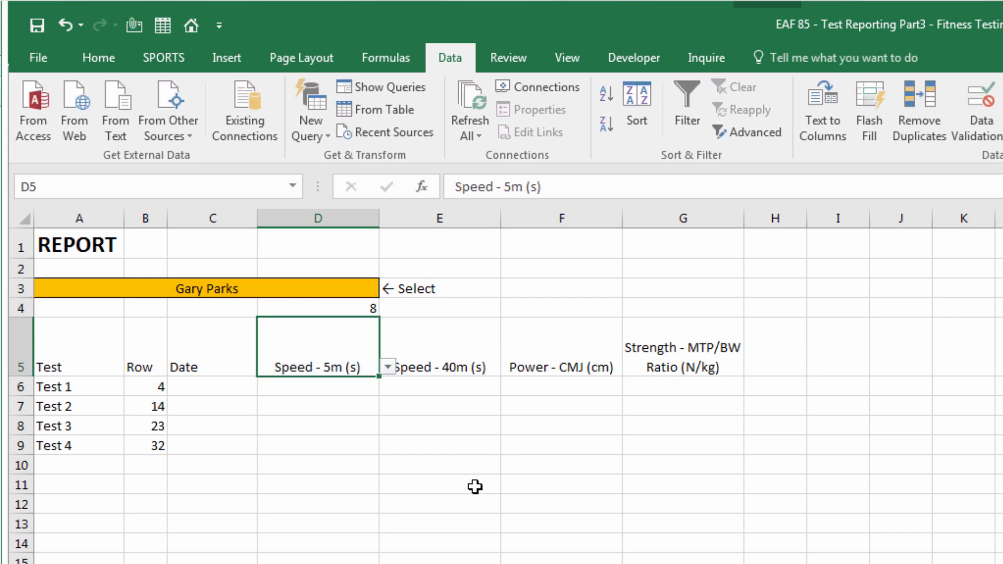
# Copy the D4 MATCH formula into E4:G4 and save the workbook
pyautogui.click(333, 306)
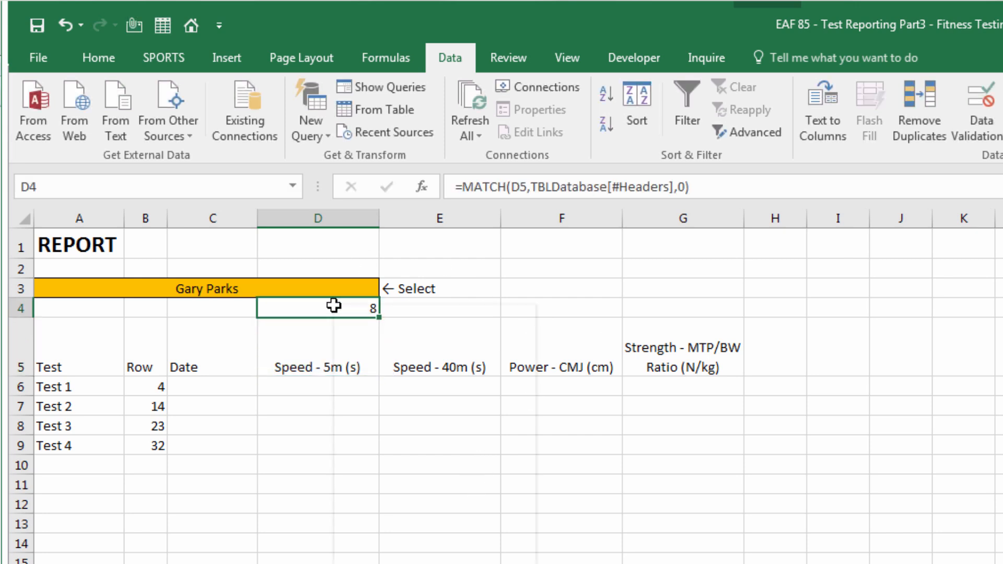
pyautogui.rightClick(334, 306)
pyautogui.click(361, 343)
pyautogui.moveTo(489, 314); pyautogui.dragTo(708, 301)
pyautogui.hotkey('ctrl', 'v')
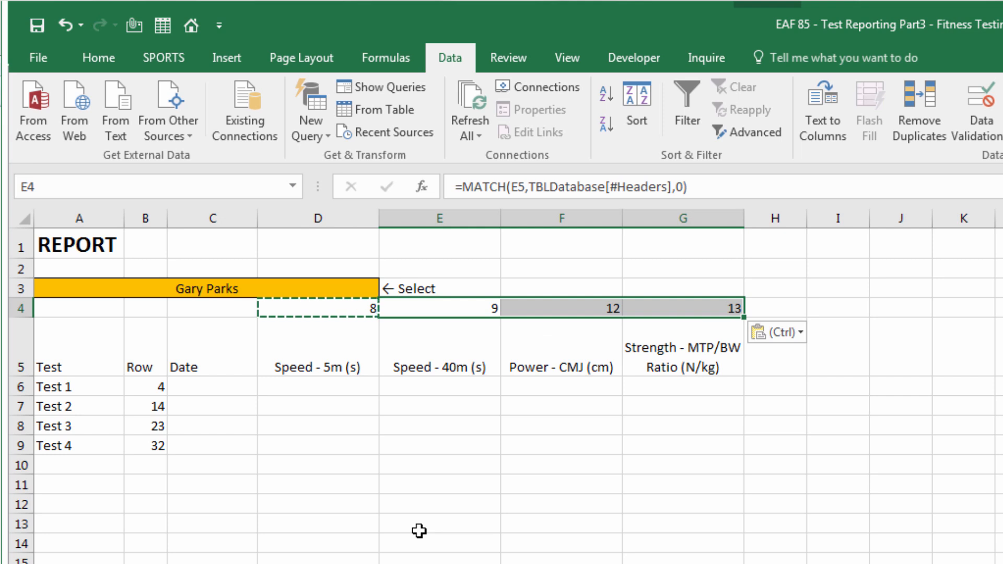
pyautogui.click(38, 24)
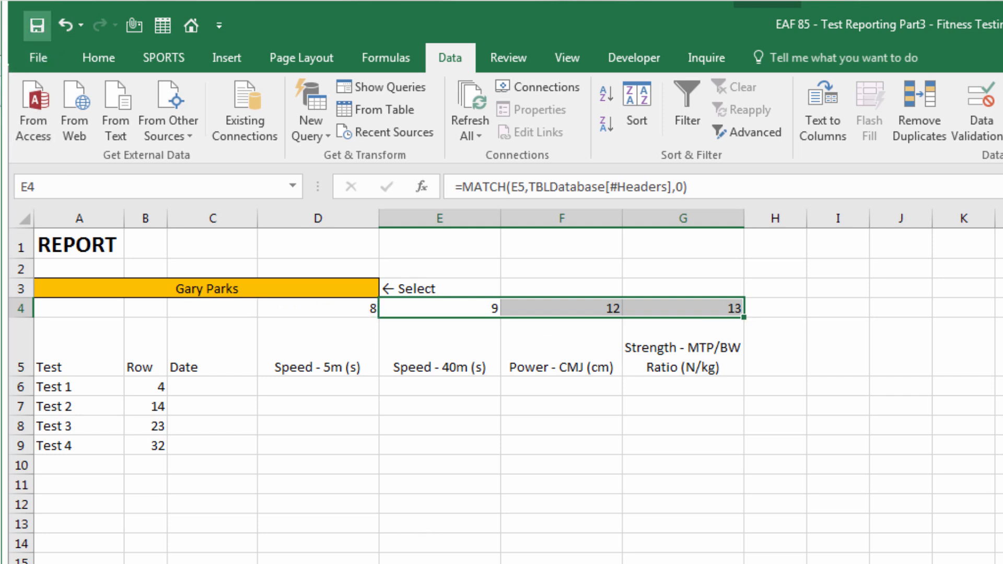
# Try switching the E5 heading to Strength - MTP Max Force (N), then undo it
pyautogui.click(328, 384)
pyautogui.click(470, 346)
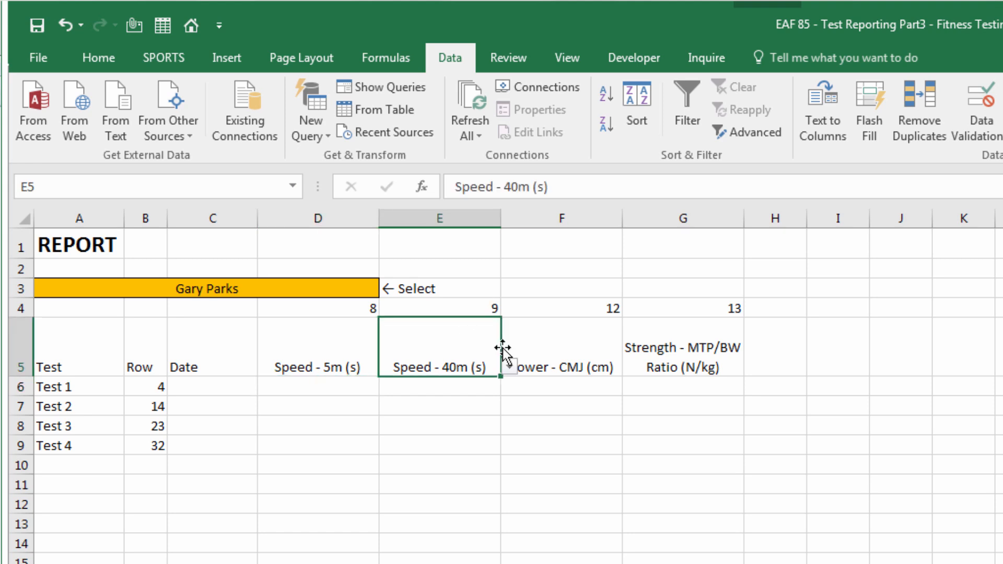
pyautogui.click(509, 367)
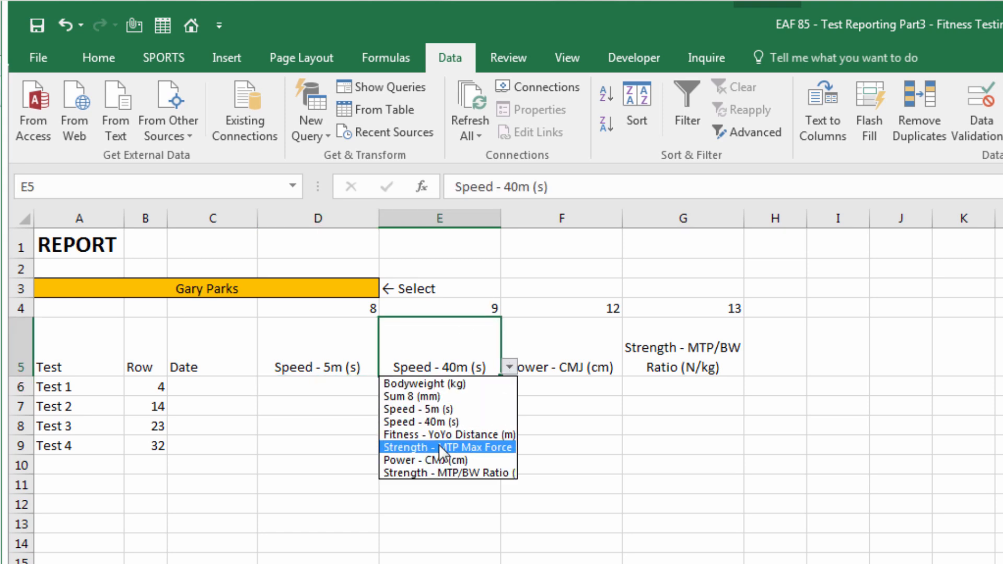
pyautogui.click(439, 447)
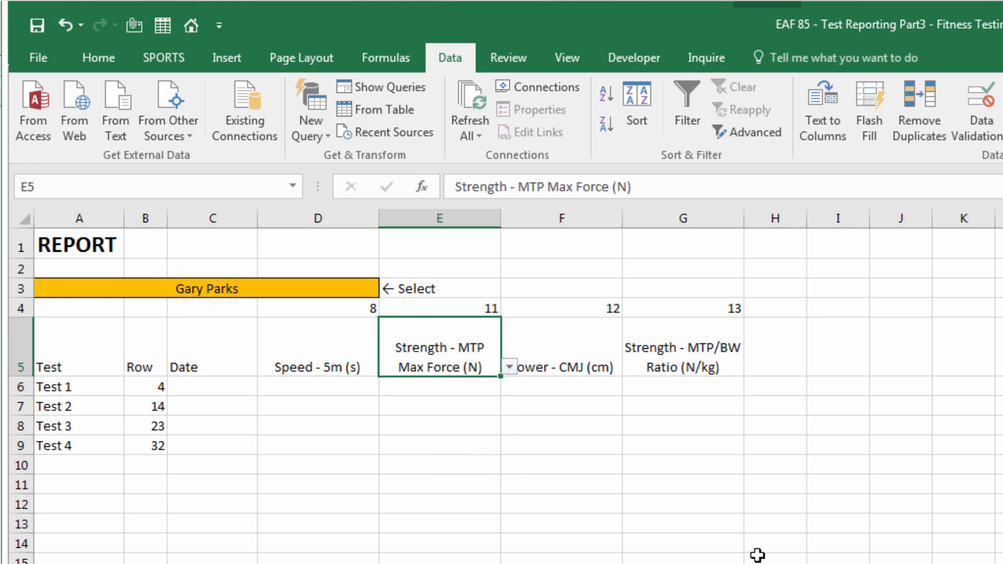
pyautogui.click(66, 25)
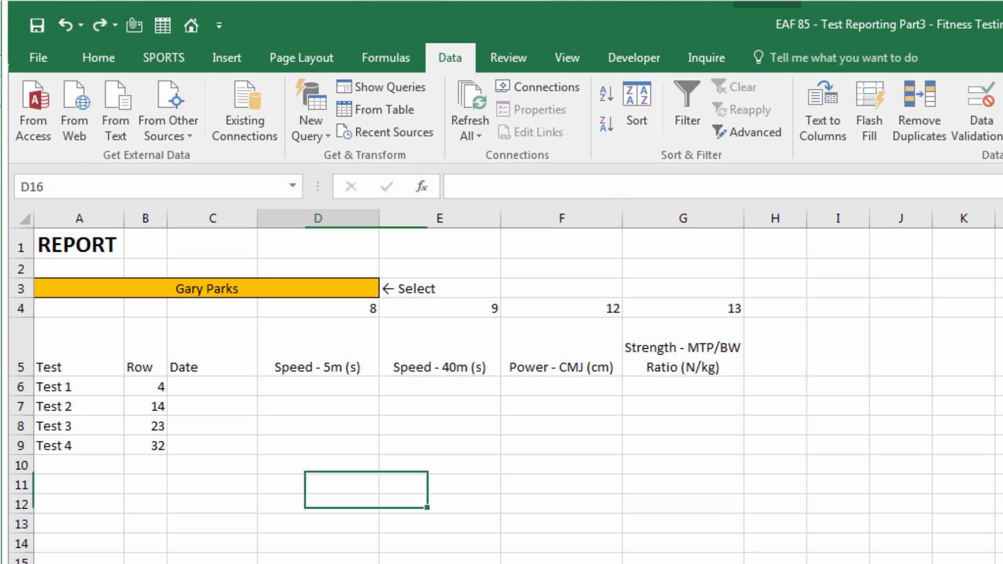
# Enter =INDEX(TBLDatabase[Date],B6) in C6 to look up Test 1's date
pyautogui.click(214, 388)
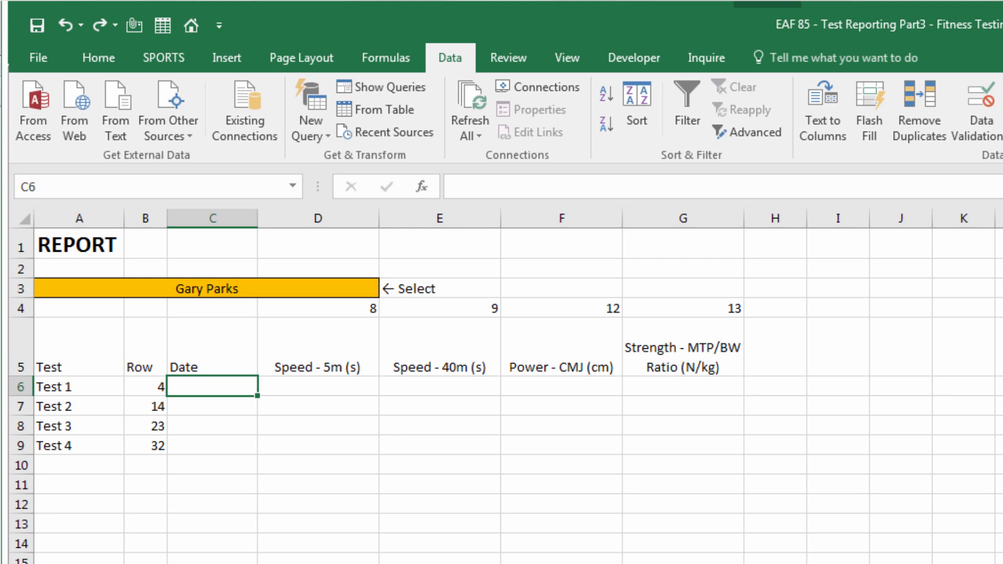
pyautogui.write('=ind')
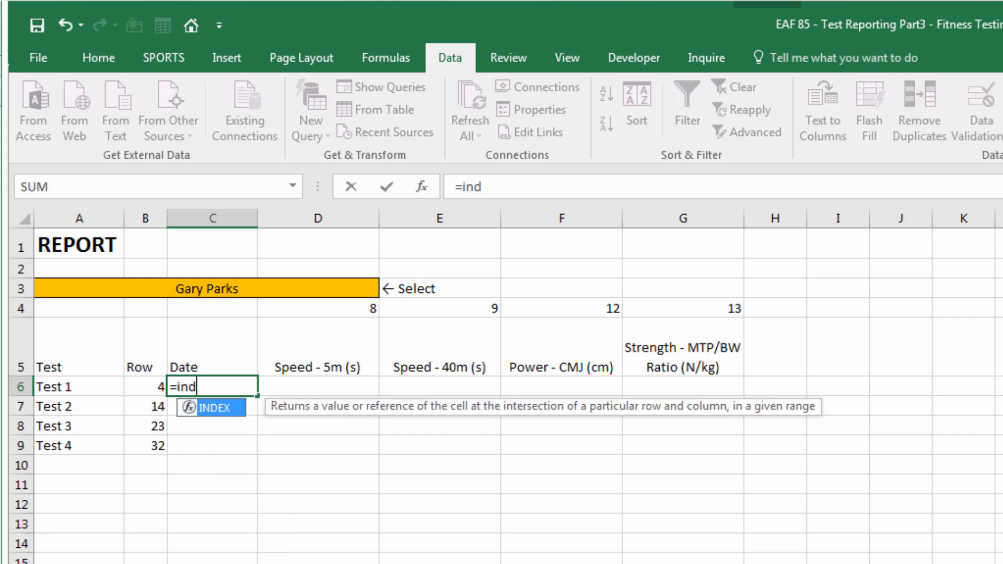
pyautogui.write('ex(tbl')
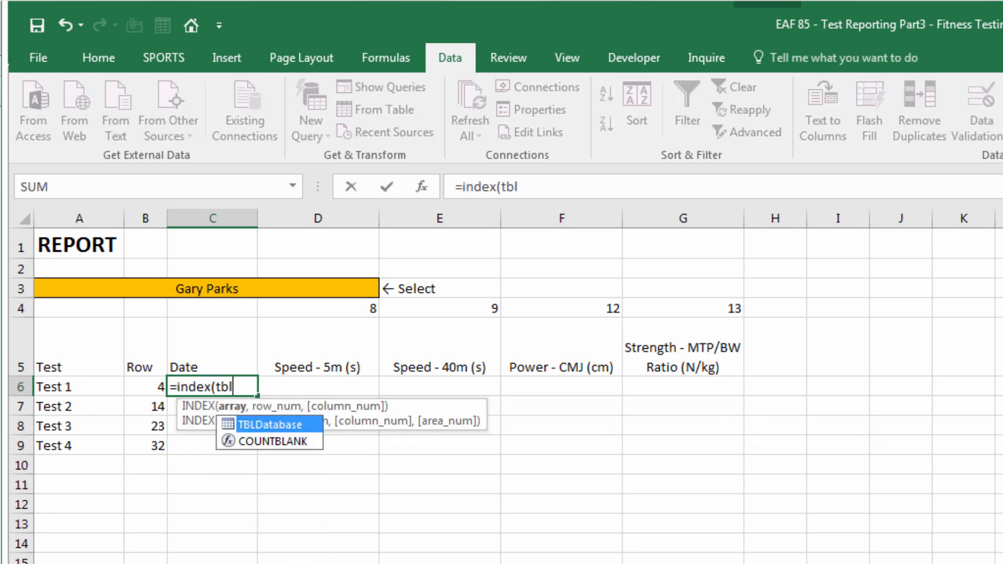
pyautogui.press('Tab')
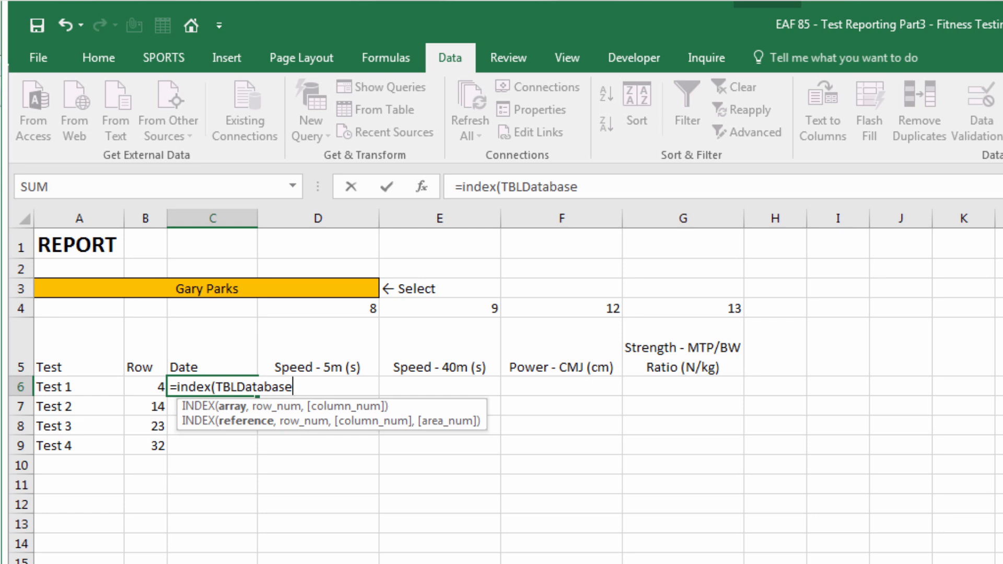
pyautogui.write('[')
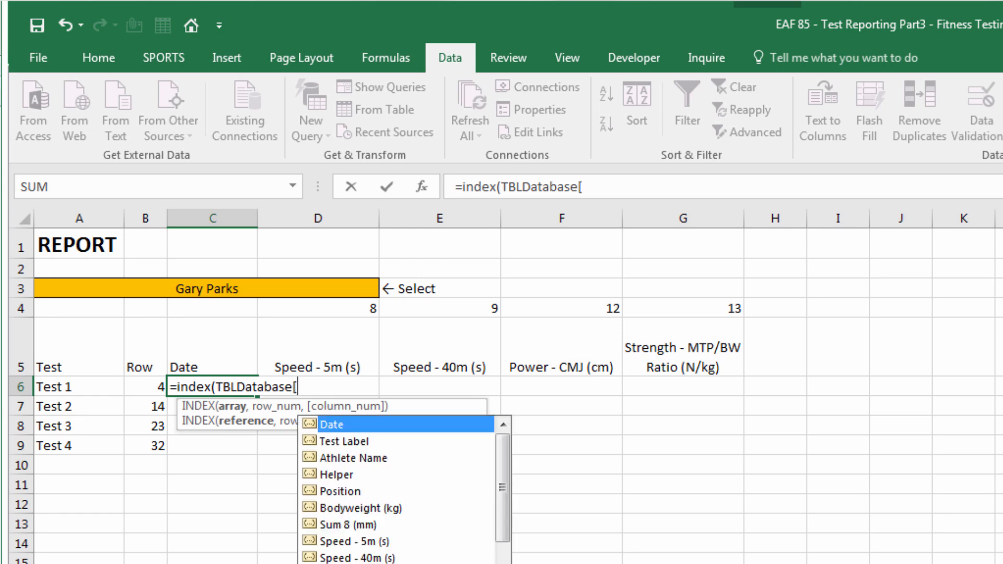
pyautogui.press('Tab')
pyautogui.write(']')
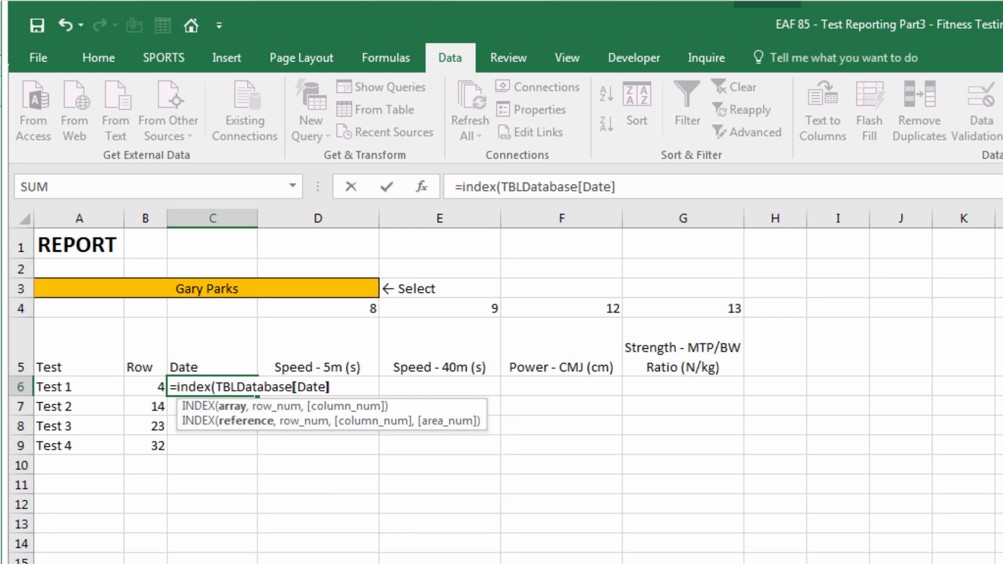
pyautogui.write(',')
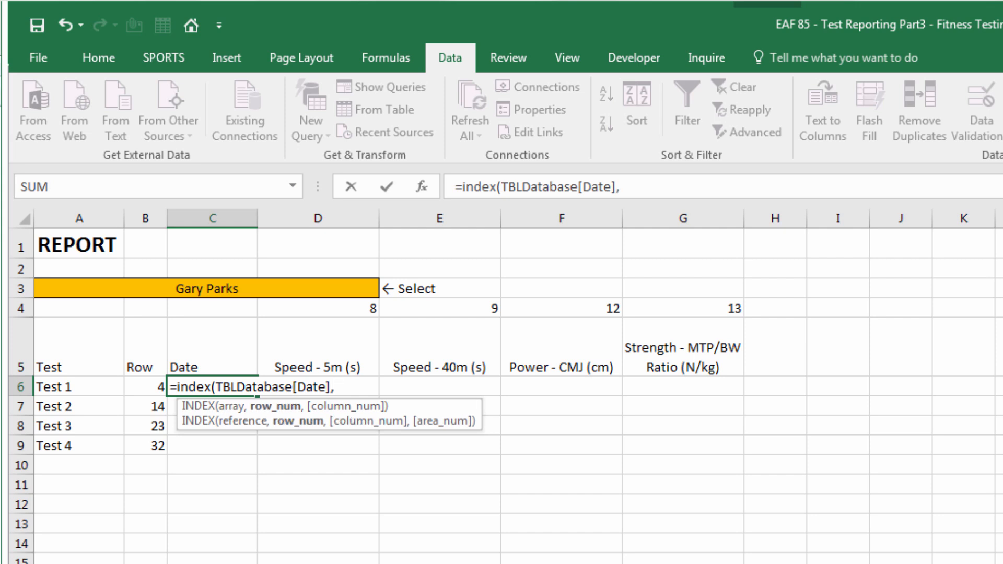
pyautogui.click(139, 387)
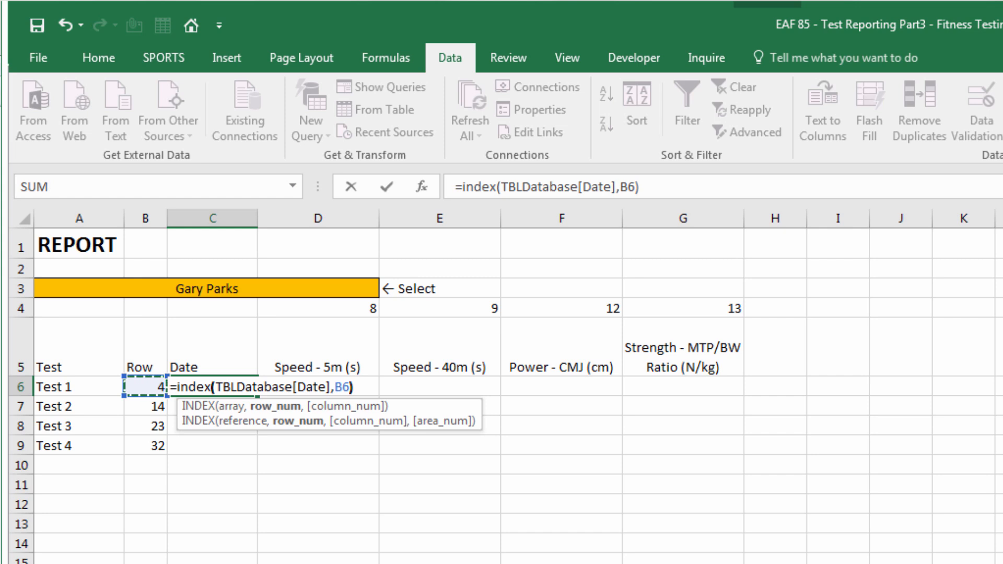
pyautogui.write(')')
pyautogui.press('Return')
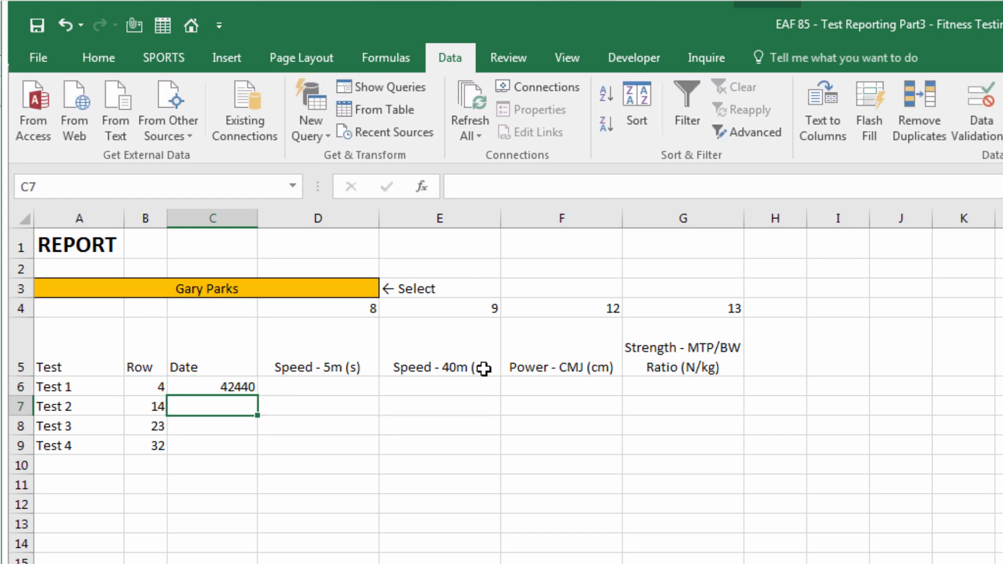
# Fill the date formula down to C10 and format the results as Short Date
pyautogui.click(230, 390)
pyautogui.moveTo(258, 396); pyautogui.dragTo(430, 491)
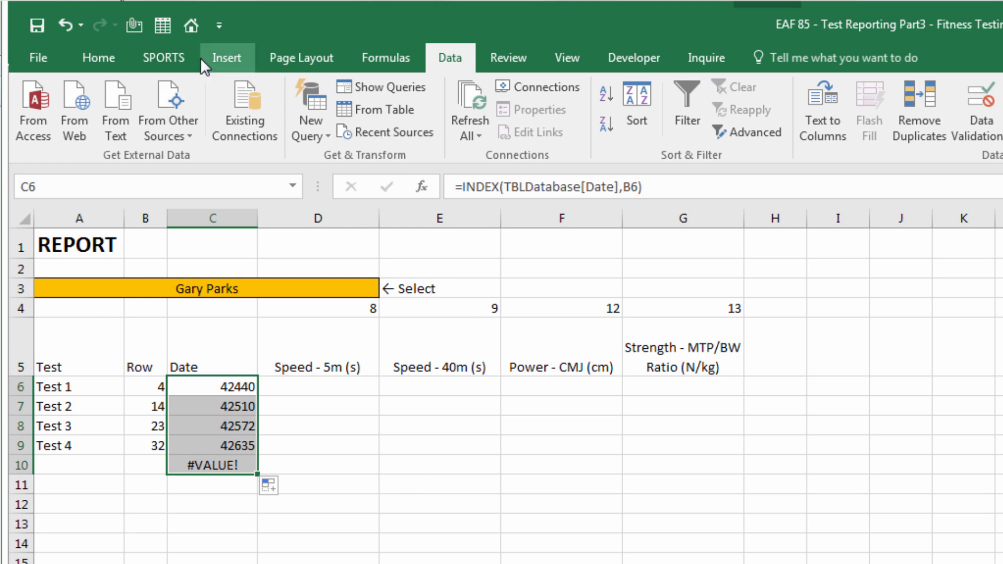
pyautogui.click(102, 57)
pyautogui.click(751, 95)
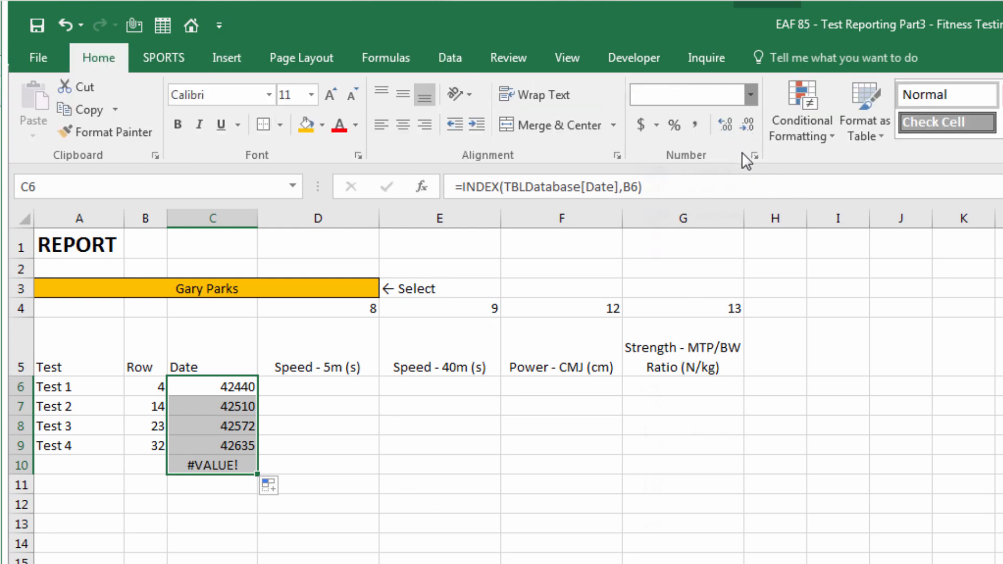
pyautogui.click(716, 301)
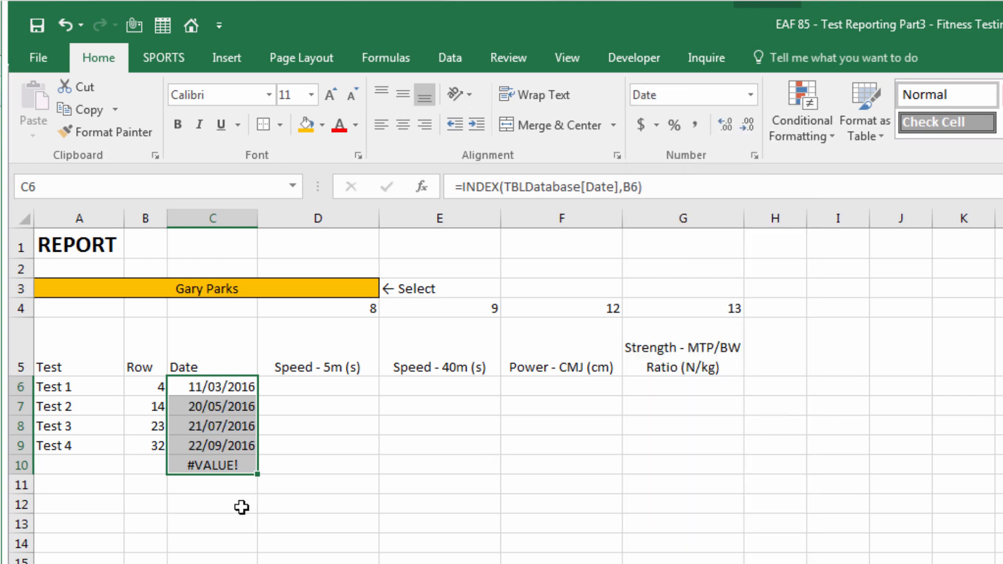
pyautogui.click(219, 503)
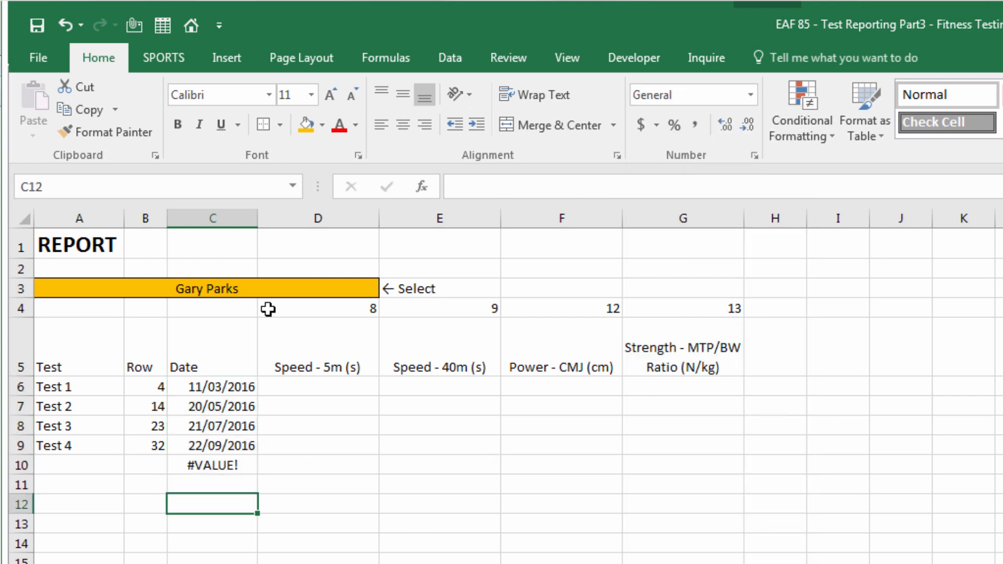
# Choose a different athlete in the A3 dropdown to test the report
pyautogui.click(376, 288)
pyautogui.click(388, 291)
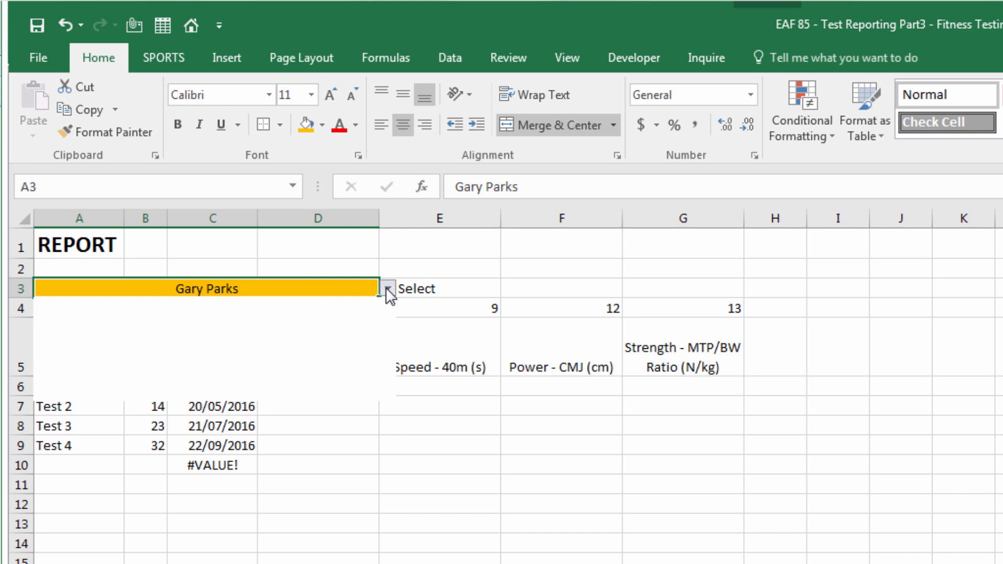
pyautogui.click(306, 327)
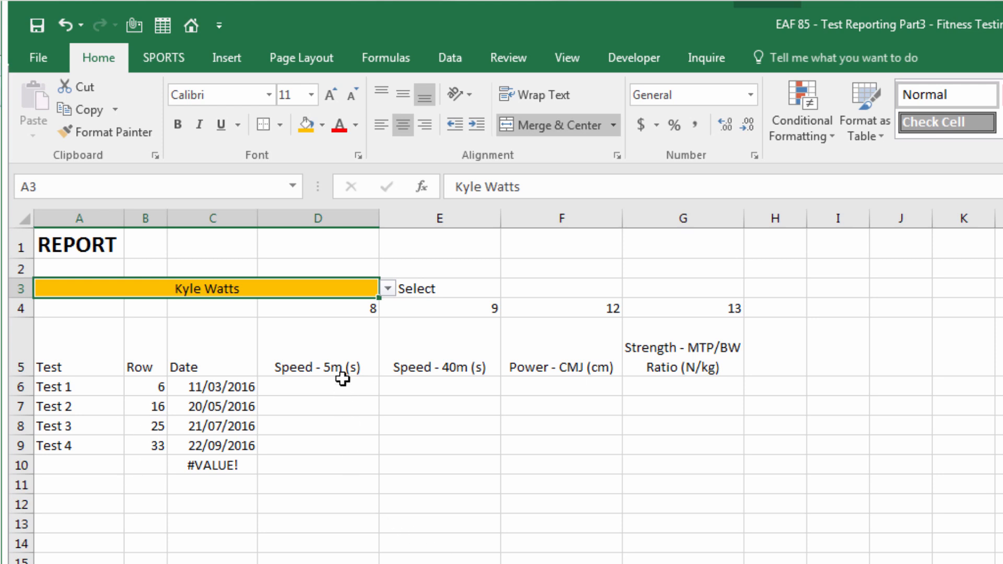
# Restore the original athlete, enter =INDEX(TBLDatabase,$B6,D$4) in D6, and fill it through G10
pyautogui.hotkey('ctrl', 'z')
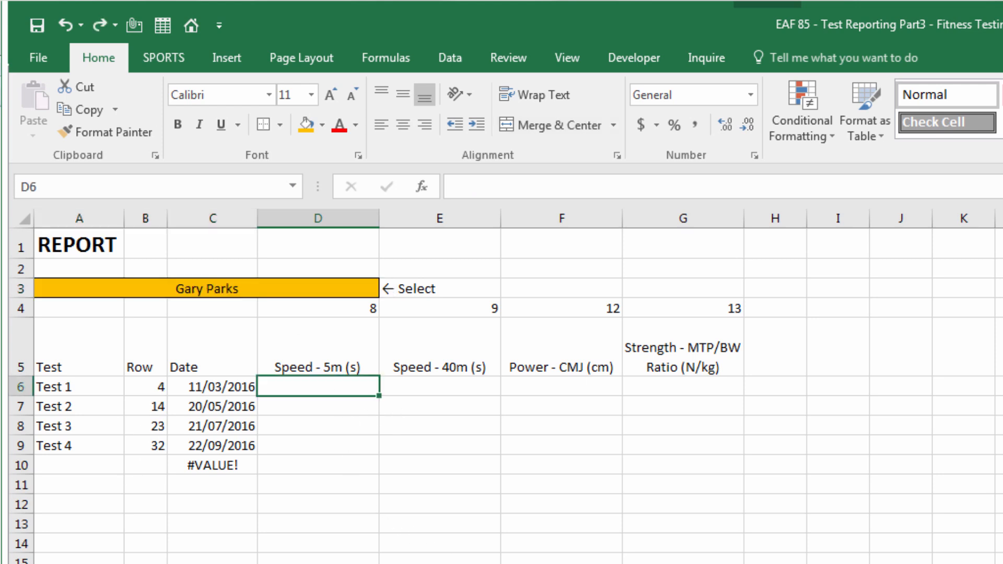
pyautogui.write('=inde')
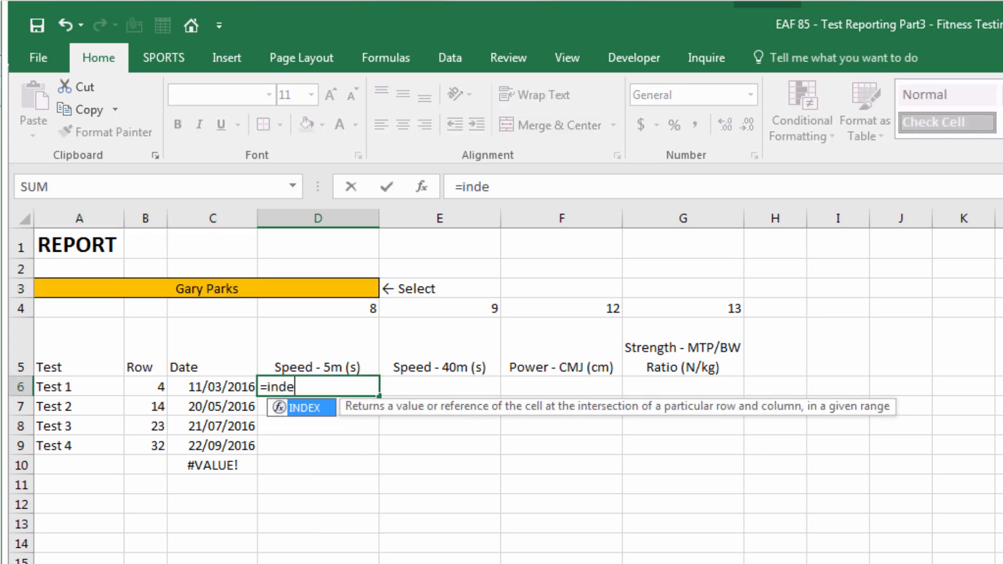
pyautogui.write('x(')
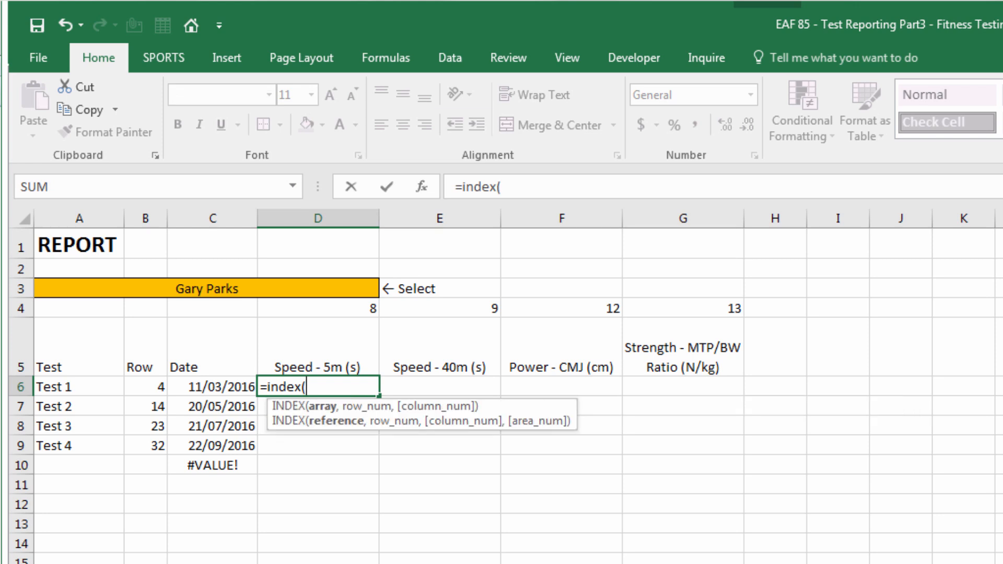
pyautogui.write('tbl')
pyautogui.press('Tab')
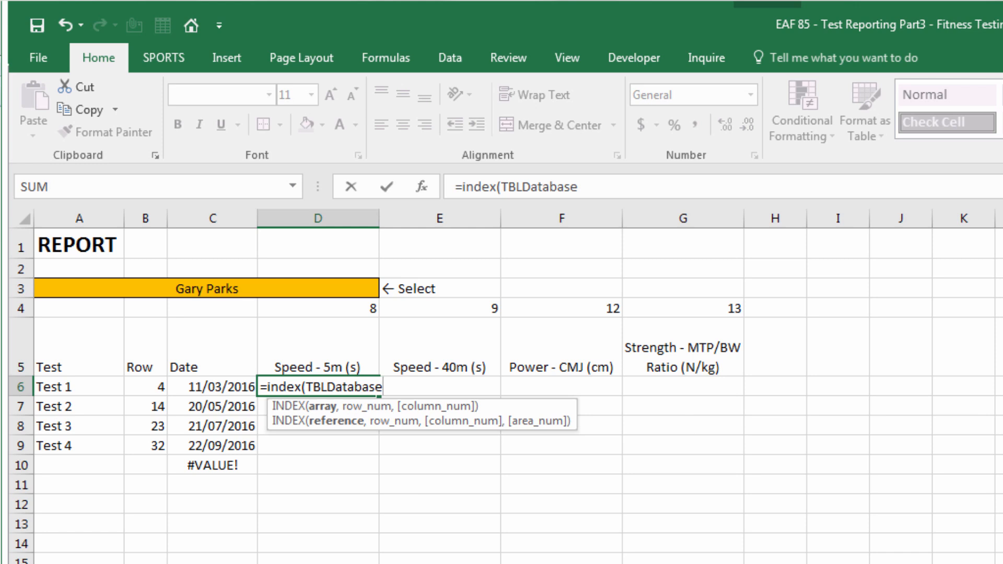
pyautogui.write(',')
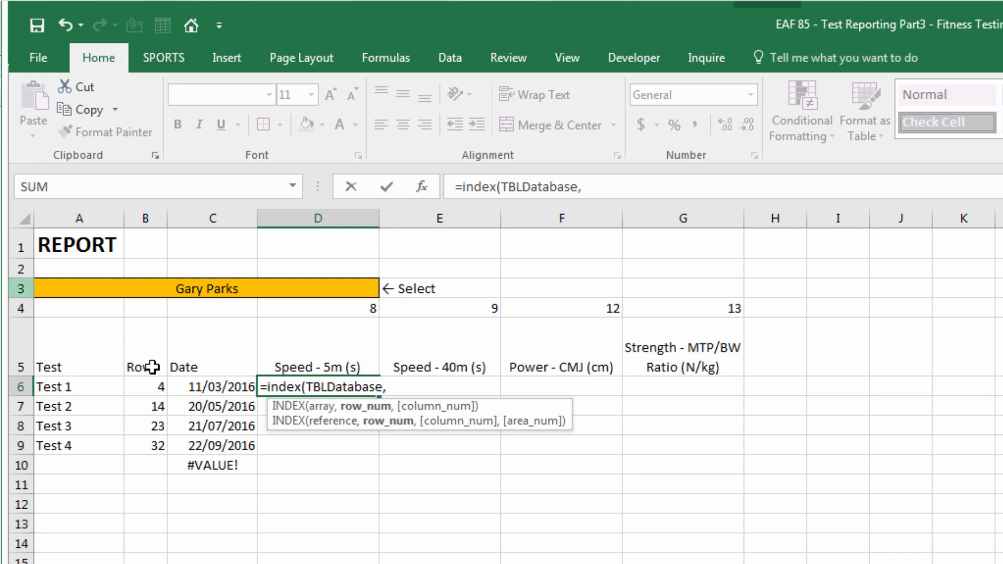
pyautogui.click(149, 389)
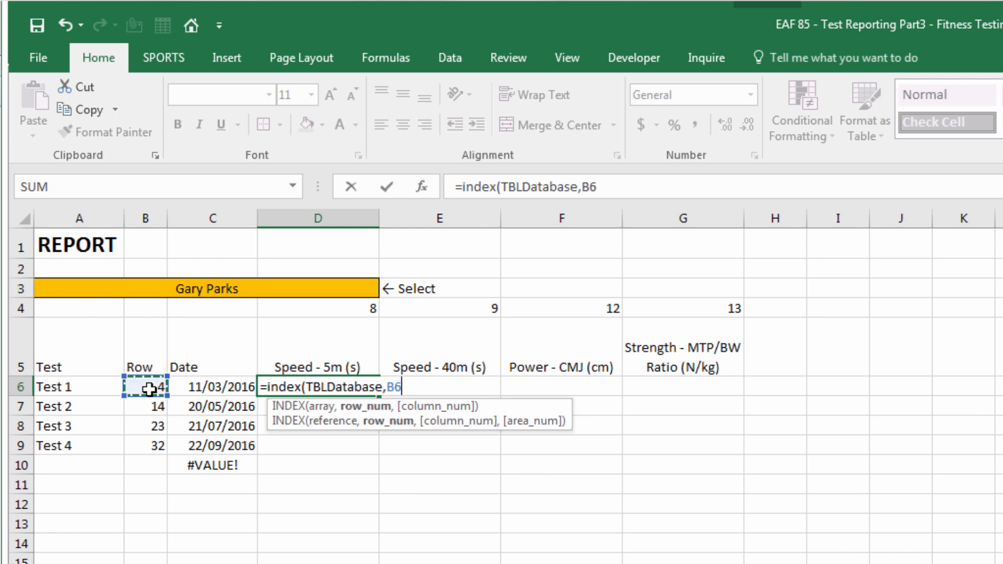
pyautogui.press('F4')
pyautogui.press('F4')
pyautogui.press('F4')
pyautogui.write(',')
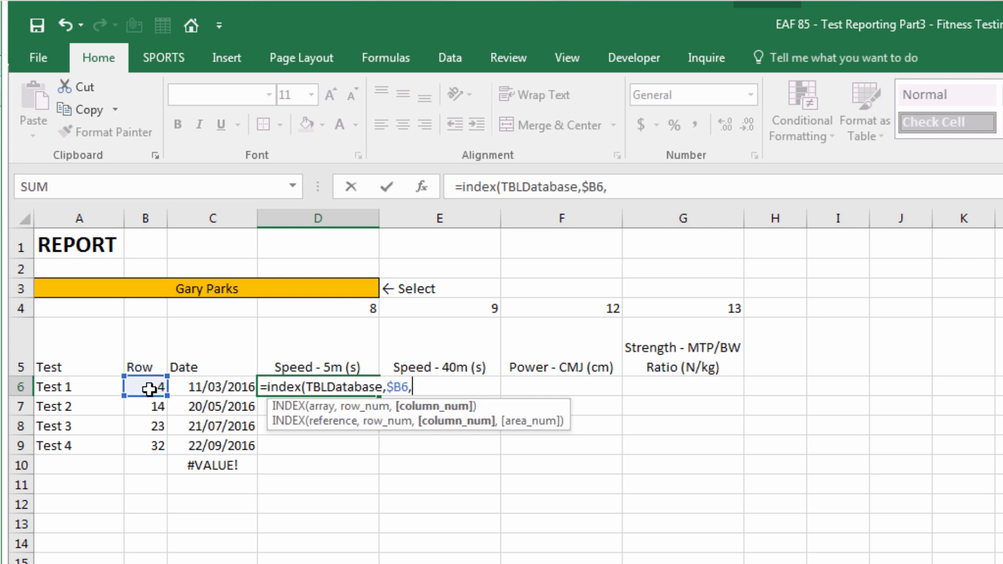
pyautogui.click(291, 310)
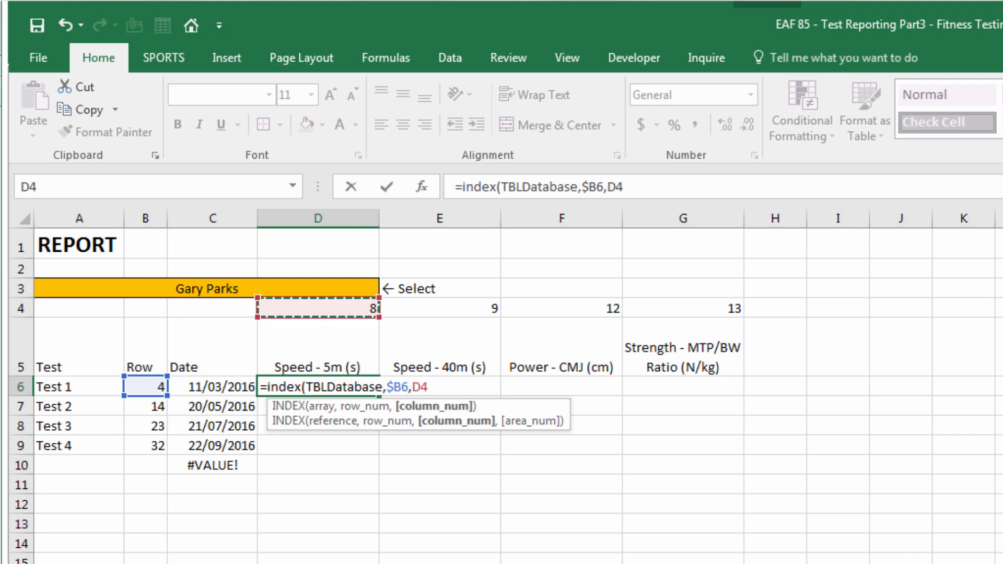
pyautogui.press('F4')
pyautogui.press('F4')
pyautogui.write(')')
pyautogui.press('Return')
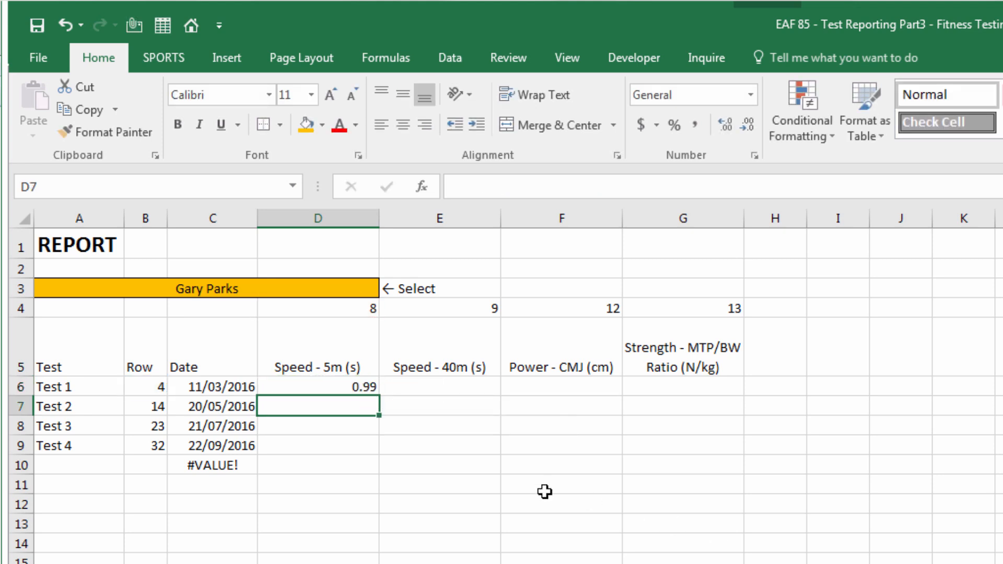
pyautogui.click(344, 388)
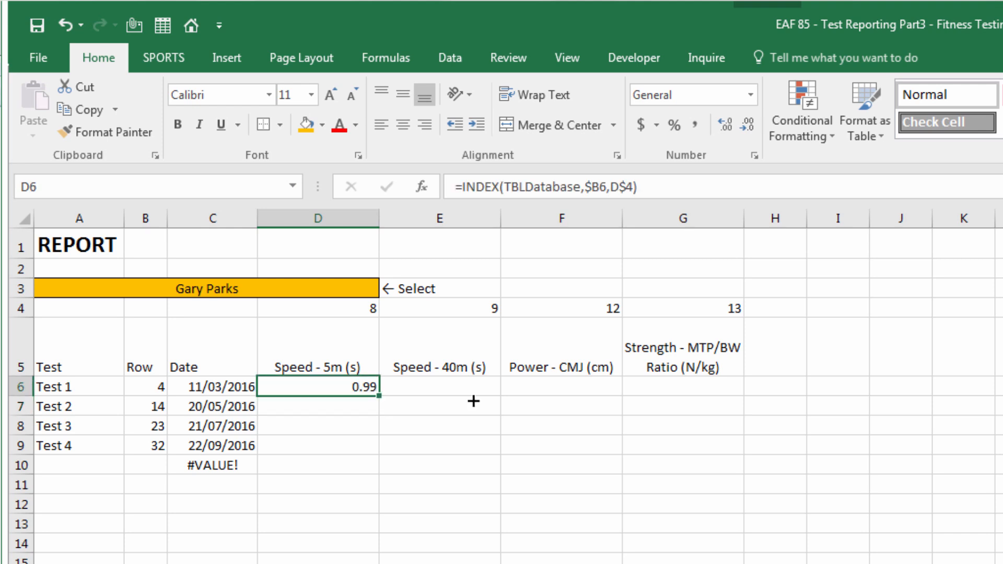
pyautogui.moveTo(474, 401); pyautogui.dragTo(756, 476)
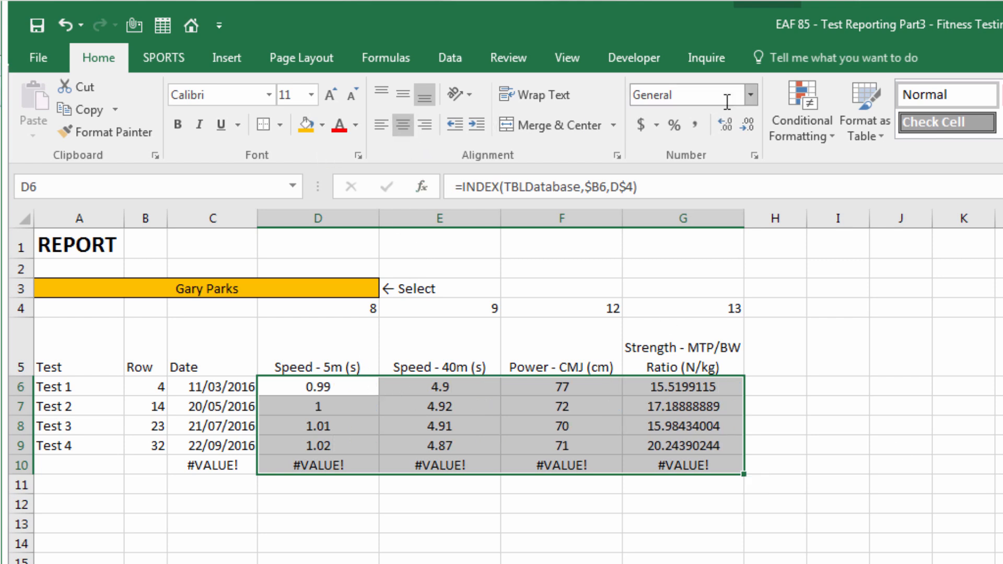
# Show the speed results with two decimals and the power results with none
pyautogui.click(751, 96)
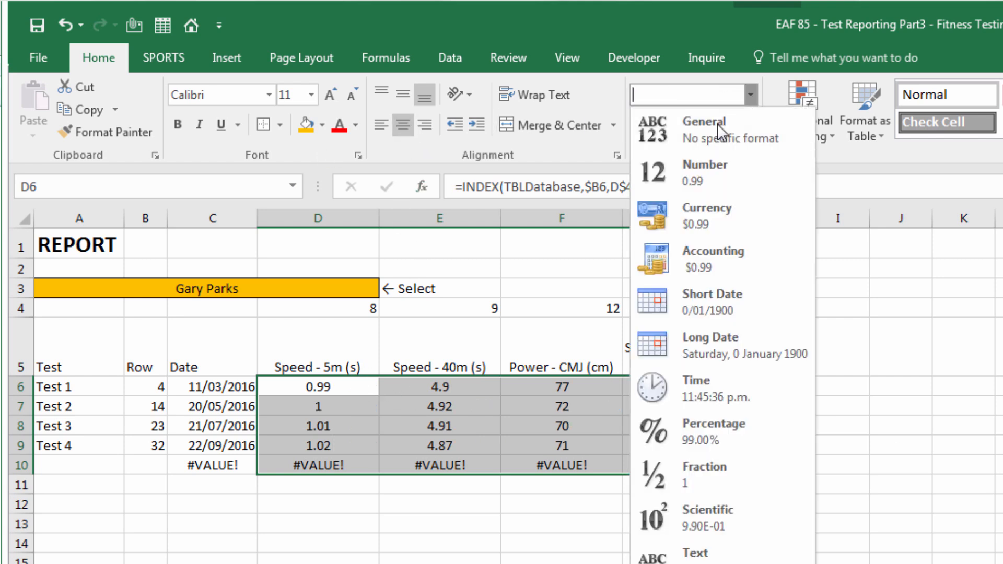
pyautogui.click(698, 168)
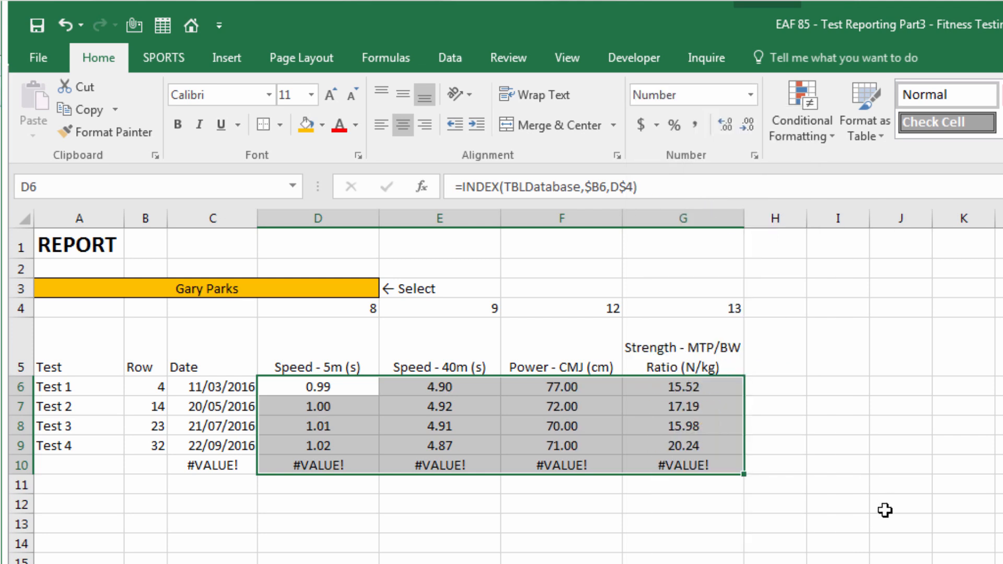
pyautogui.click(544, 560)
pyautogui.moveTo(586, 394); pyautogui.dragTo(583, 468)
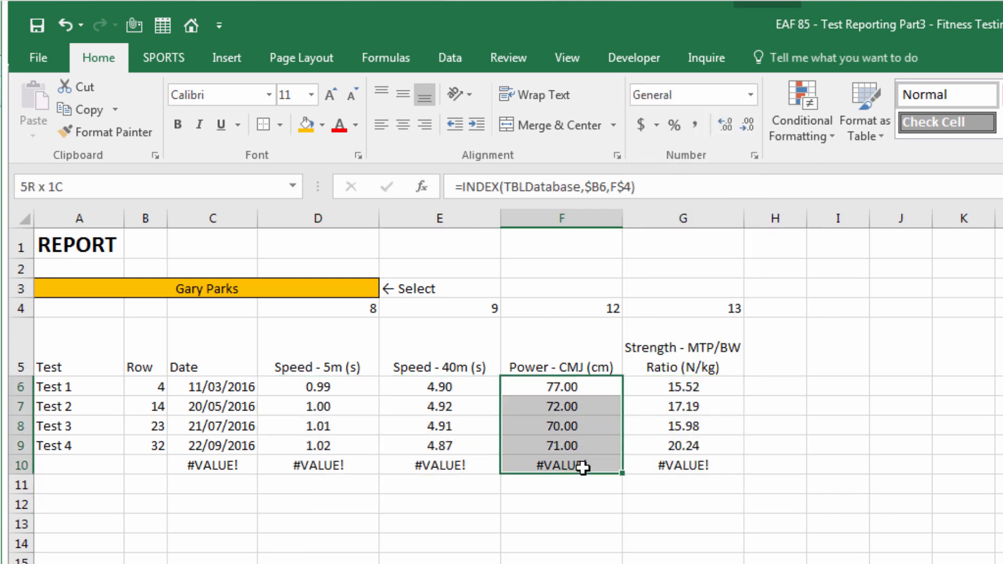
pyautogui.click(747, 124)
pyautogui.click(747, 125)
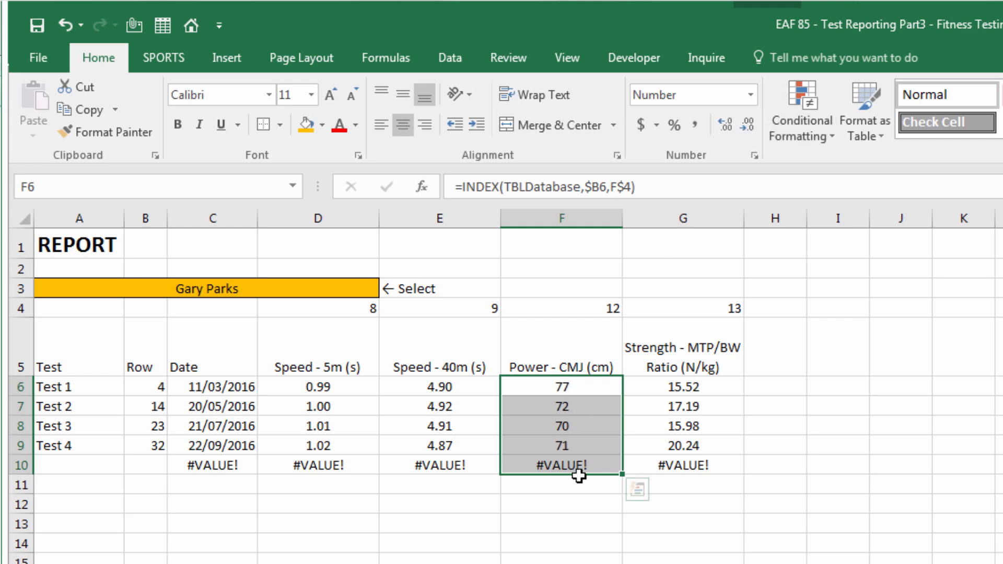
# Change the column F heading from Power - CMJ (cm) to Strength - MTP Max Force (N)
pyautogui.click(556, 544)
pyautogui.click(544, 354)
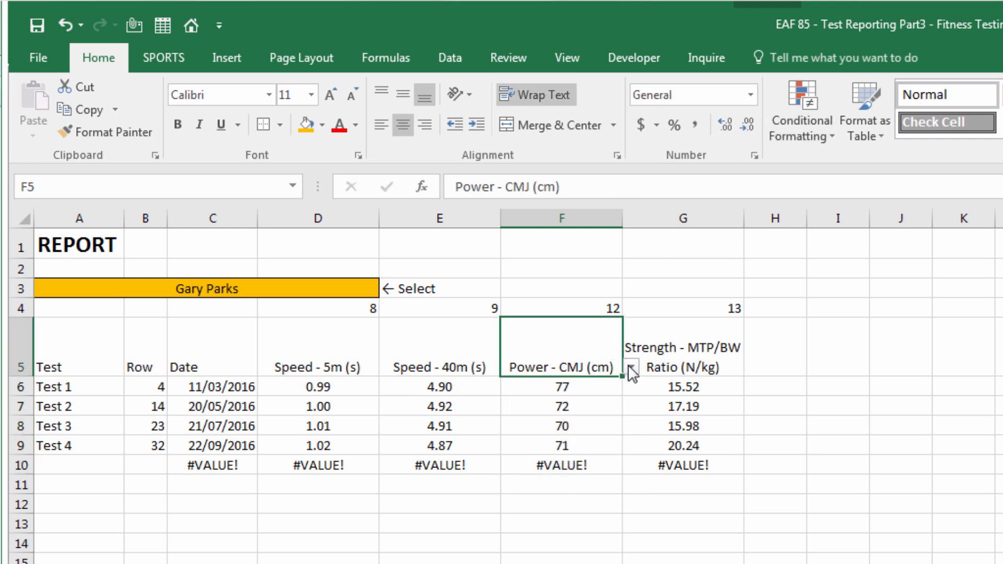
pyautogui.click(630, 368)
pyautogui.click(604, 443)
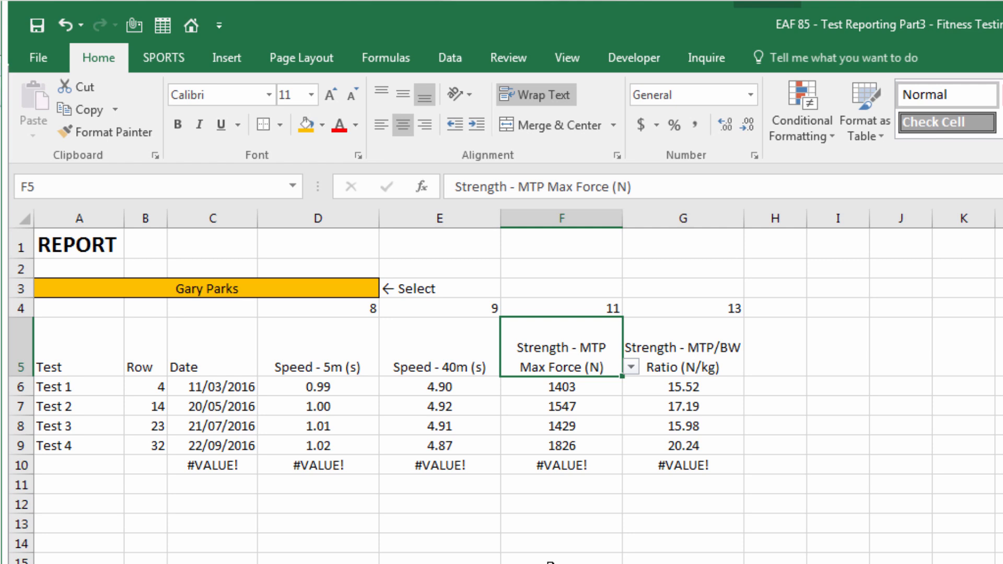
pyautogui.click(440, 563)
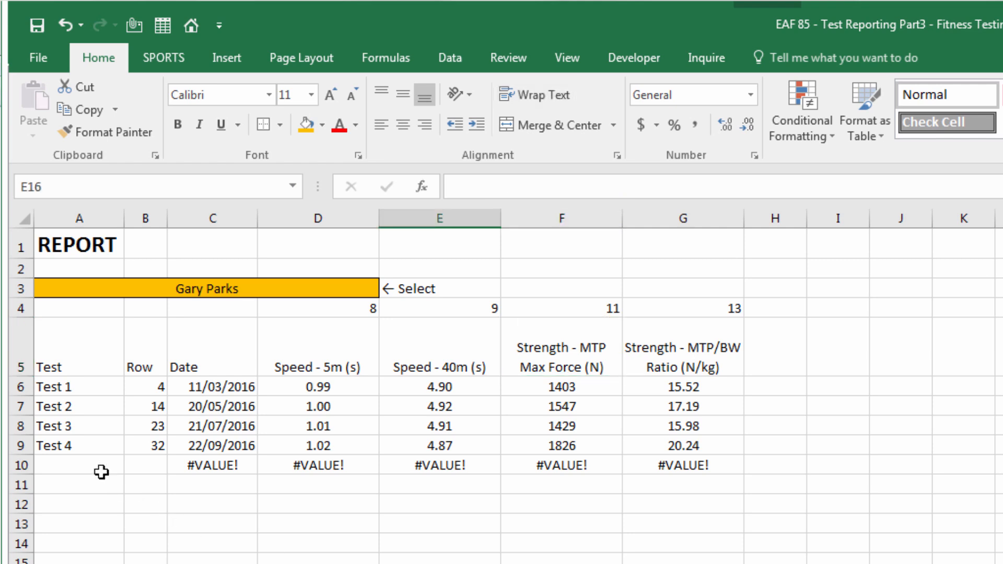
# Test row 9's test dropdown by switching it to Test 2 and back to Test 4
pyautogui.click(89, 441)
pyautogui.click(134, 446)
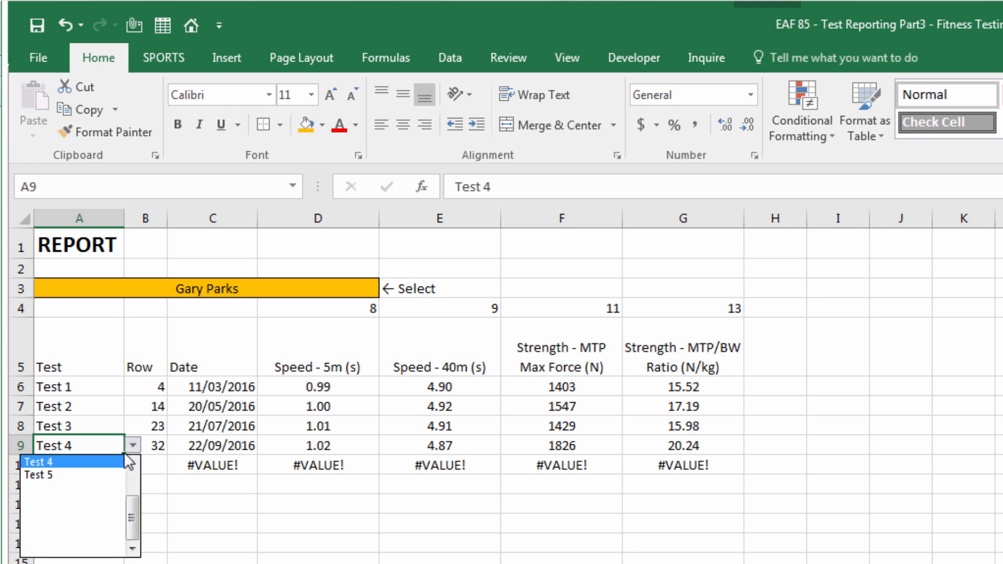
pyautogui.scroll(3, 133, 467)
pyautogui.click(83, 474)
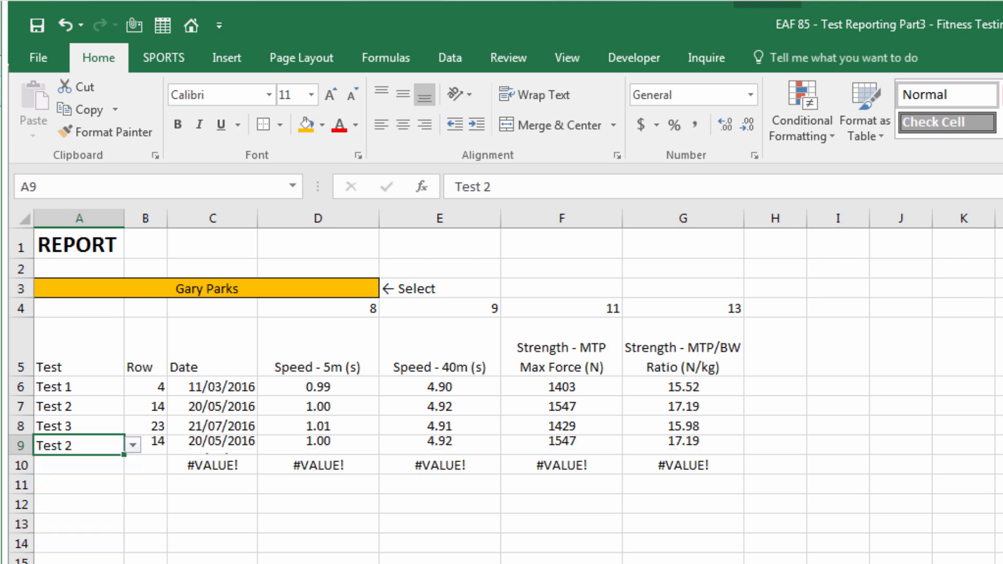
pyautogui.click(132, 446)
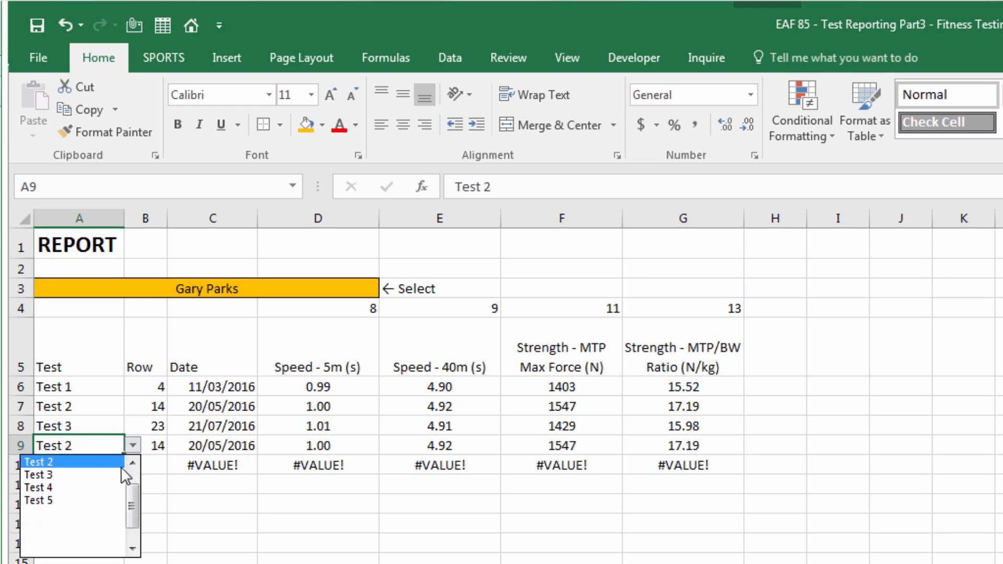
pyautogui.click(94, 487)
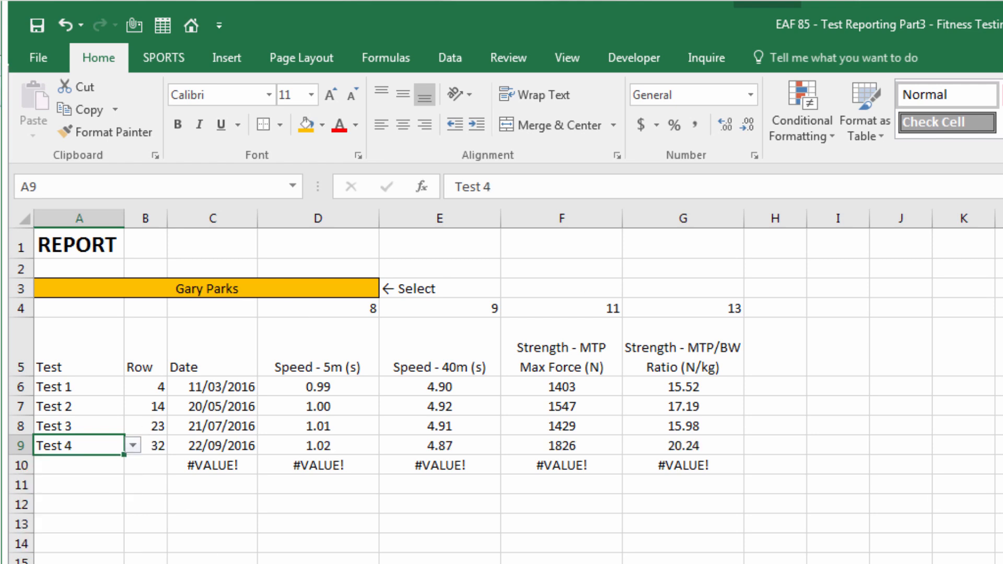
# Switch the report to a different athlete in the A3 dropdown
pyautogui.click(335, 290)
pyautogui.click(388, 288)
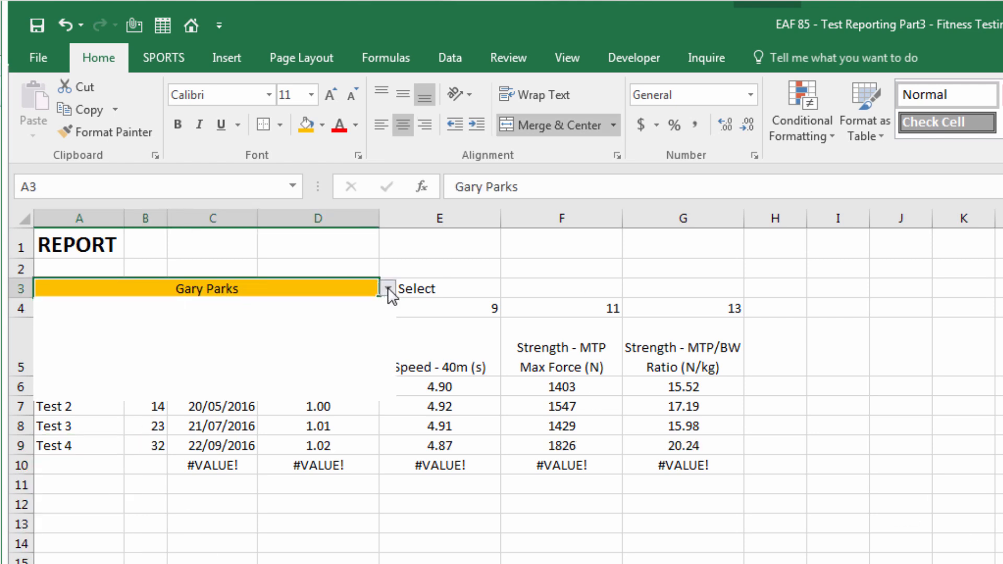
pyautogui.click(239, 358)
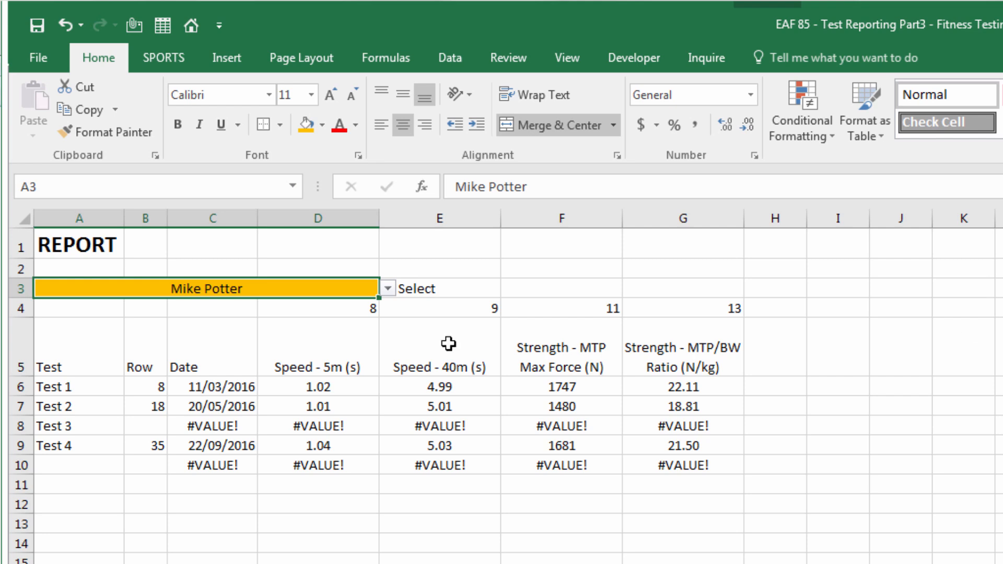
# Set row 8 to Test 4 and clear the test name in row 9
pyautogui.click(94, 426)
pyautogui.click(133, 426)
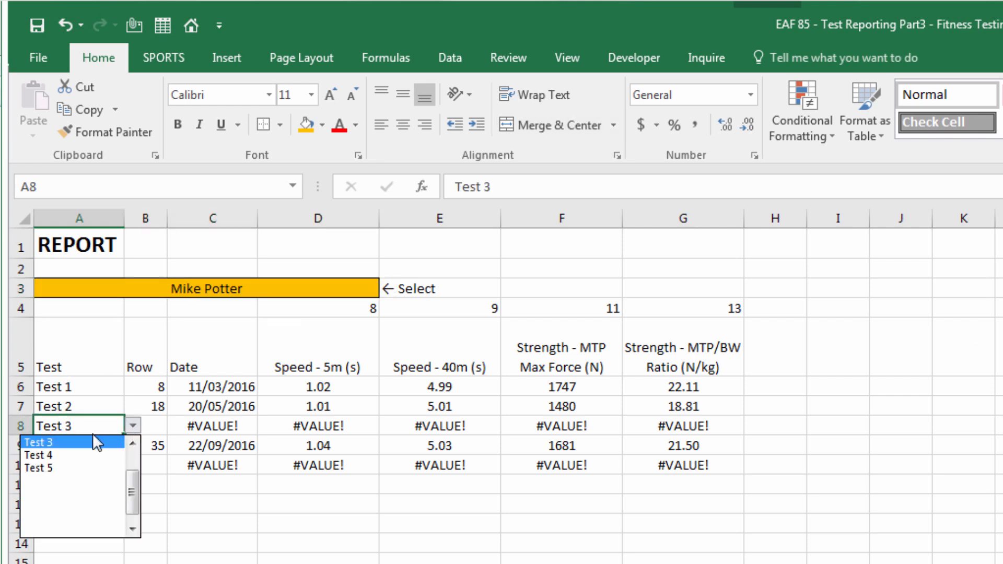
pyautogui.click(73, 455)
pyautogui.click(70, 447)
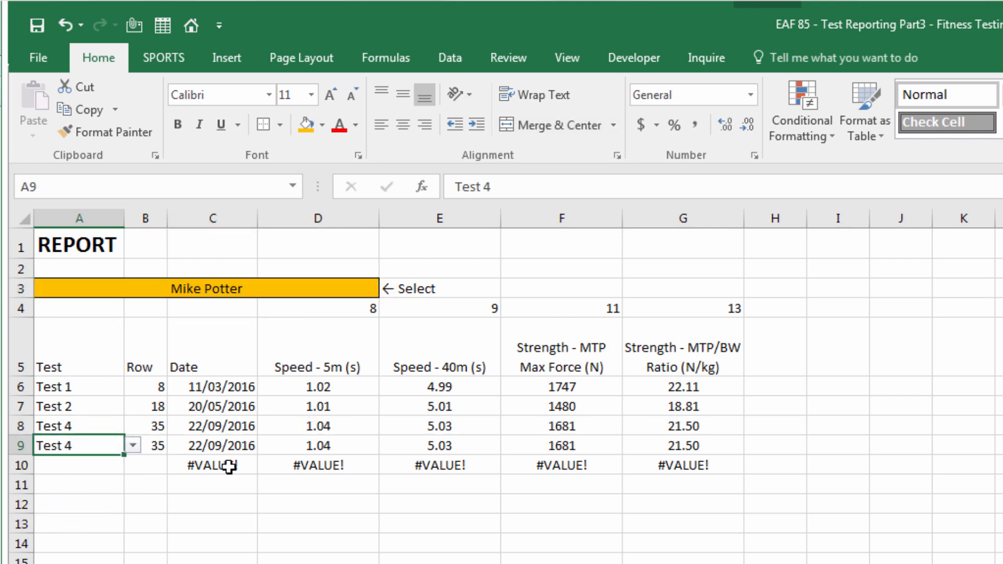
pyautogui.press('Delete')
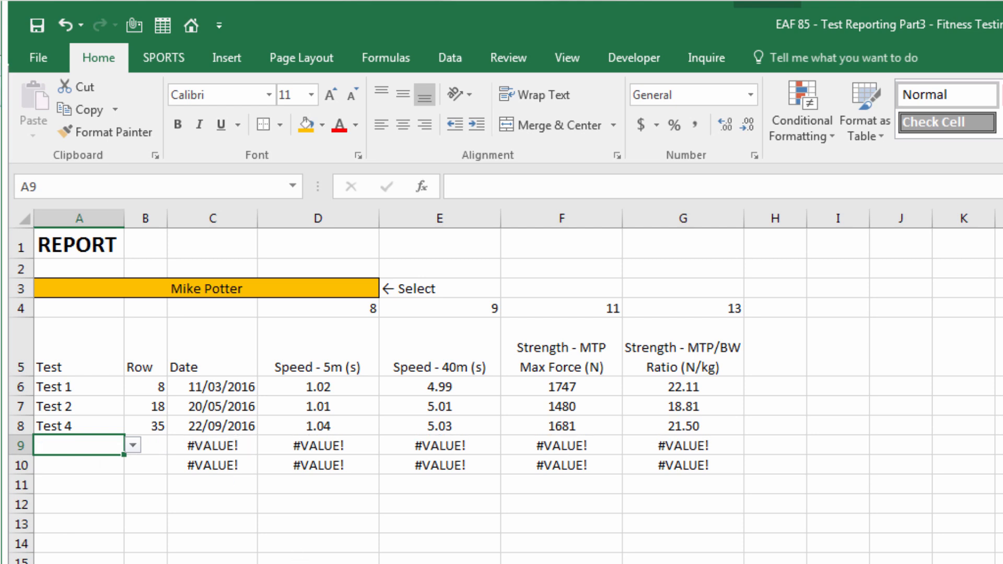
pyautogui.click(318, 563)
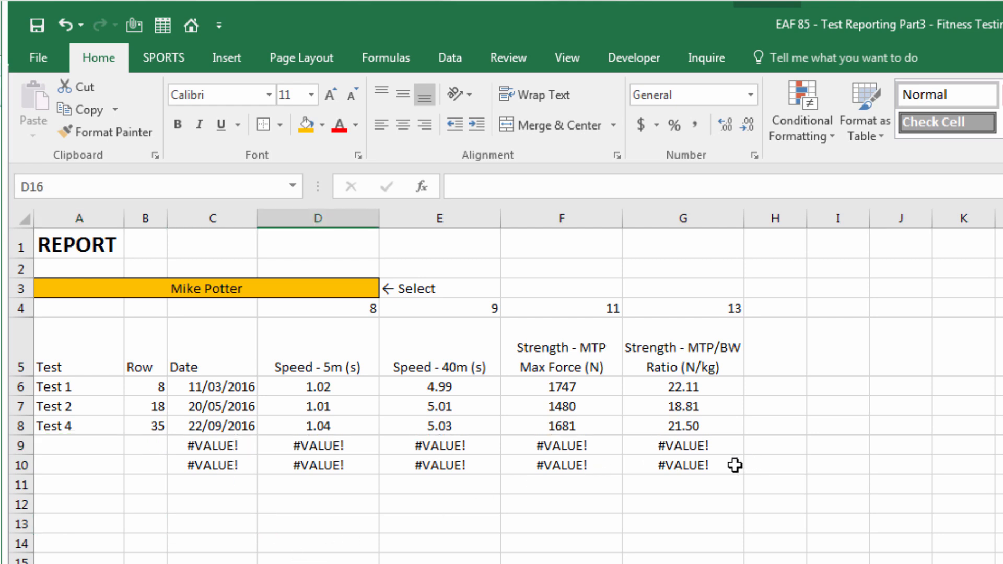
# Select A6:G10 and start a new conditional formatting rule for cells containing errors
pyautogui.moveTo(731, 464); pyautogui.dragTo(39, 386)
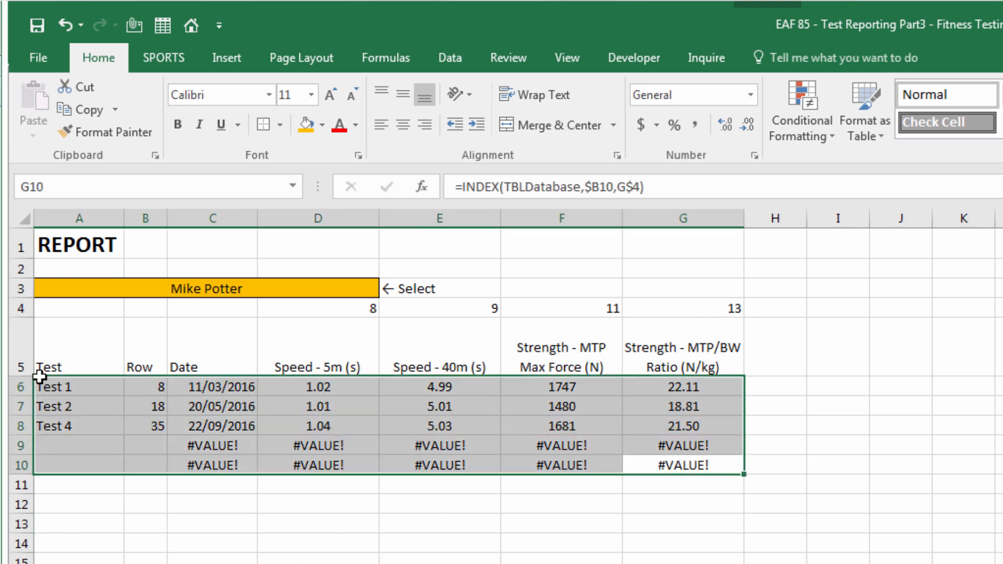
pyautogui.click(822, 137)
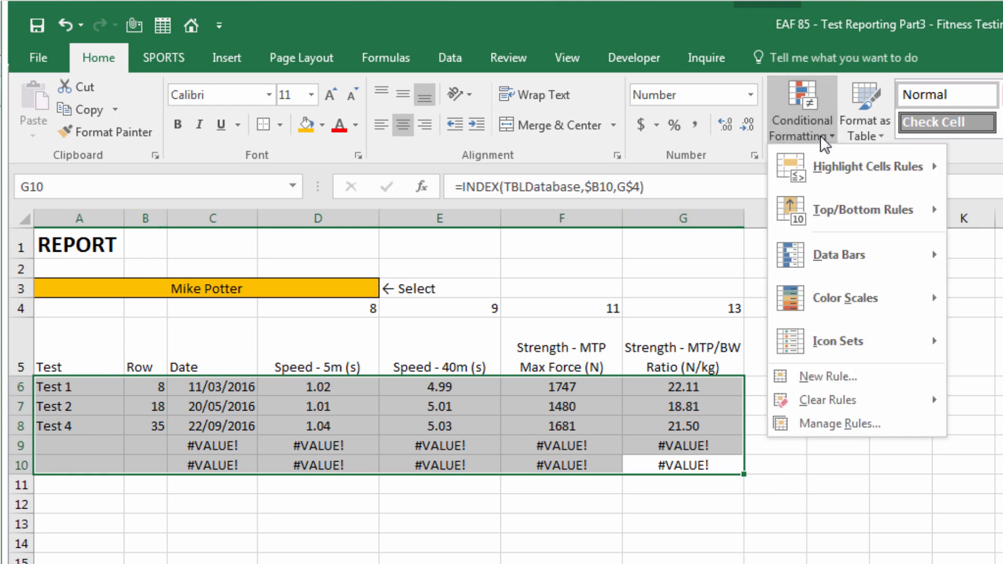
pyautogui.click(807, 377)
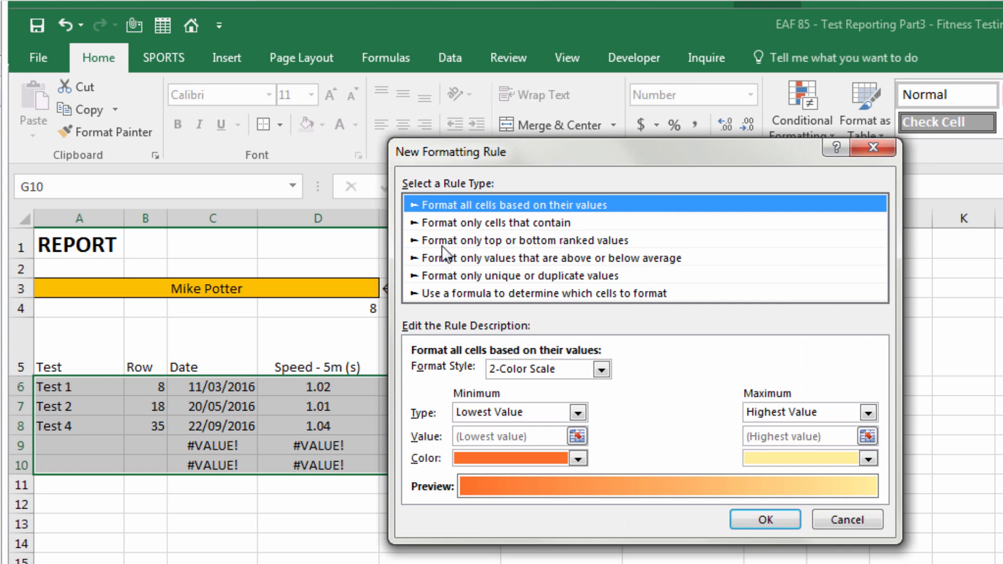
pyautogui.click(457, 222)
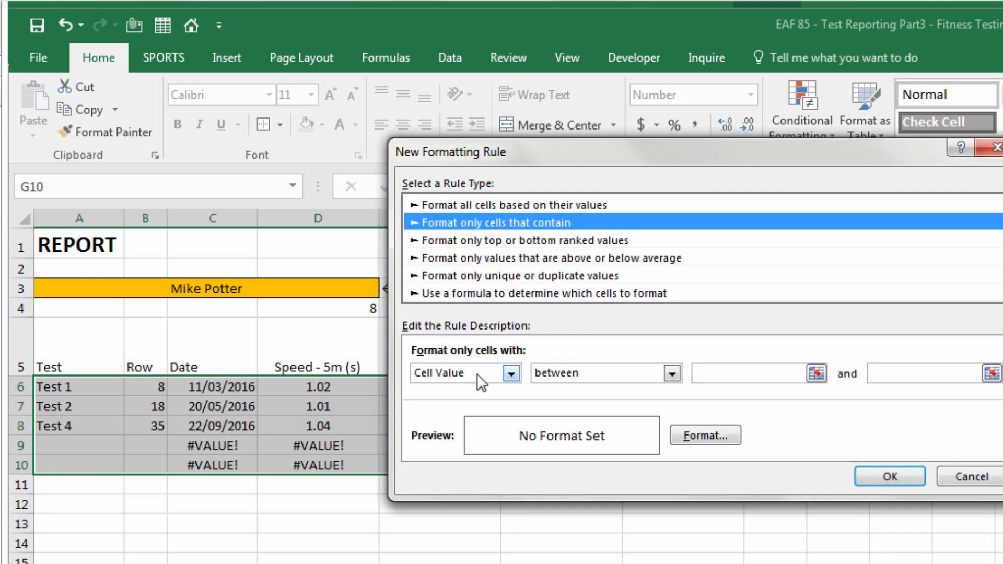
pyautogui.click(511, 373)
pyautogui.click(436, 454)
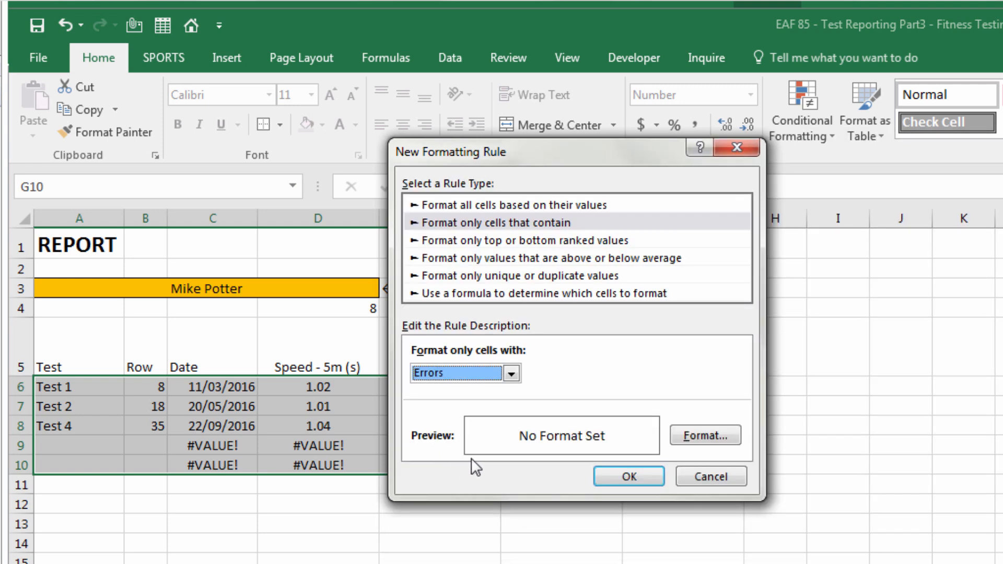
# Give the error rule a white font colour and apply it to hide the #VALUE! cells
pyautogui.click(690, 443)
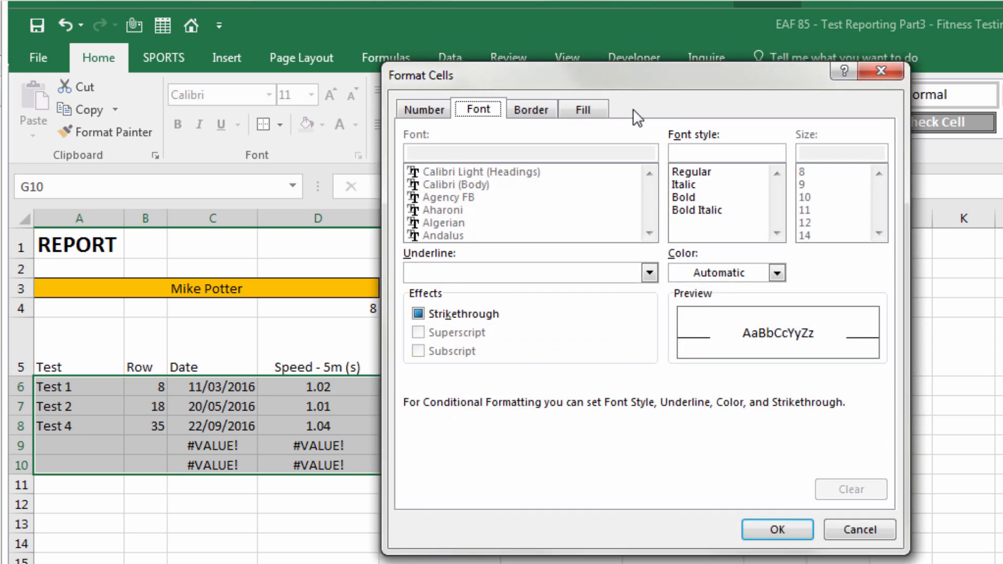
pyautogui.click(777, 273)
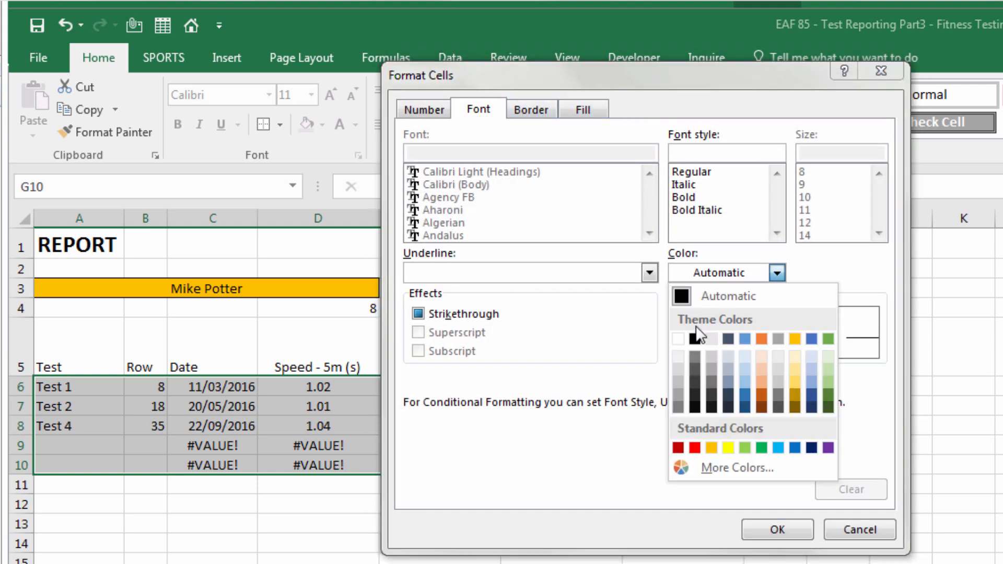
pyautogui.click(685, 343)
pyautogui.click(779, 527)
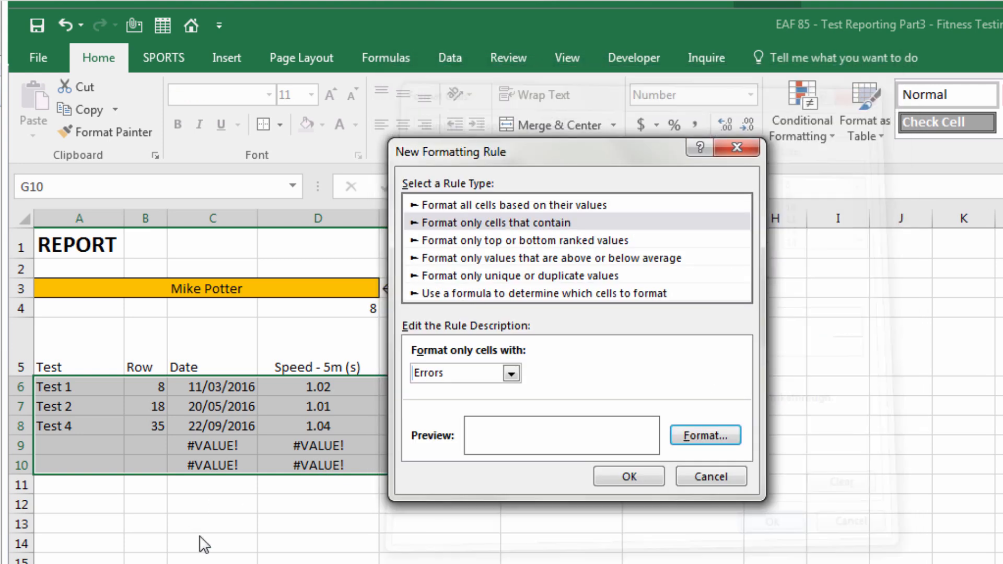
pyautogui.click(612, 476)
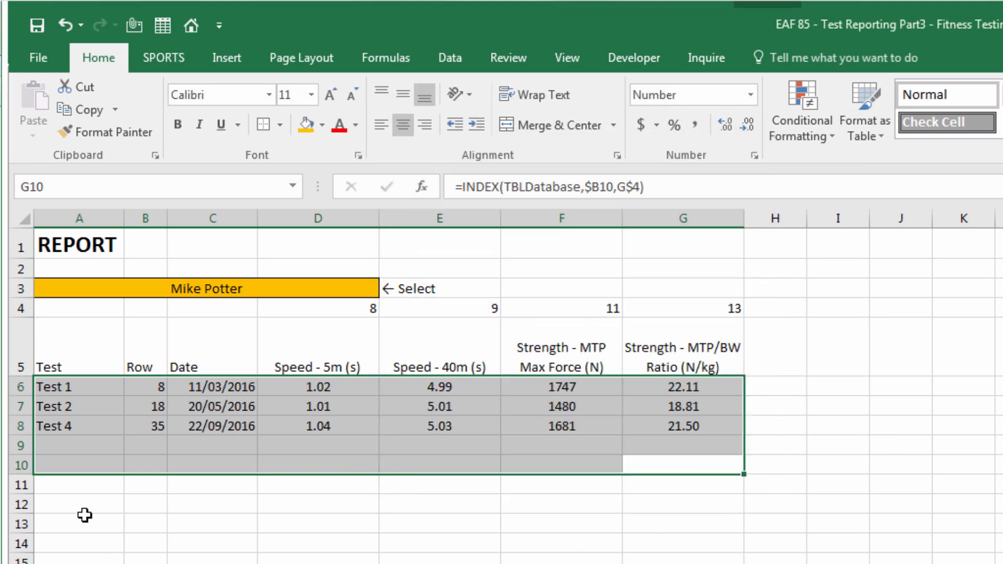
pyautogui.click(71, 502)
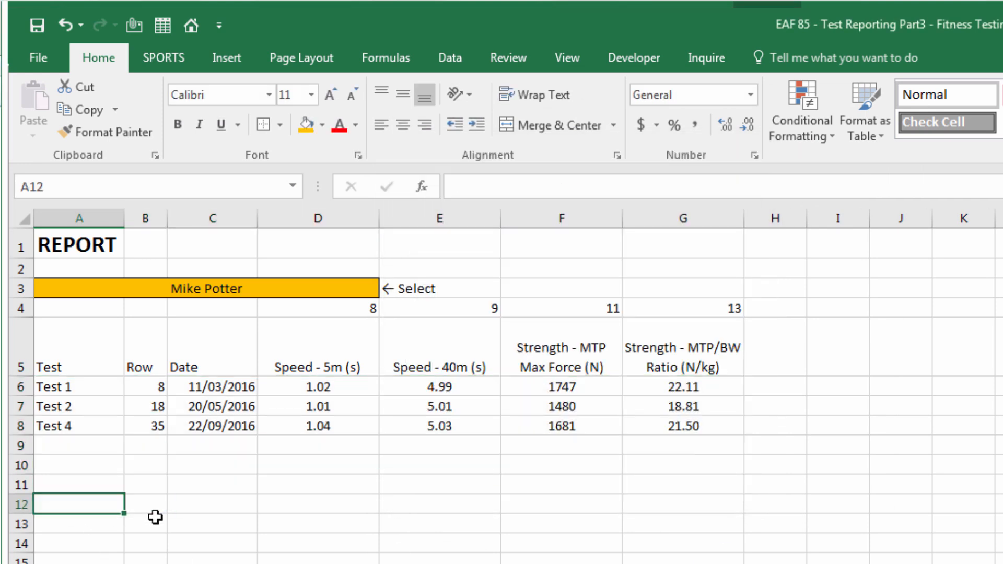
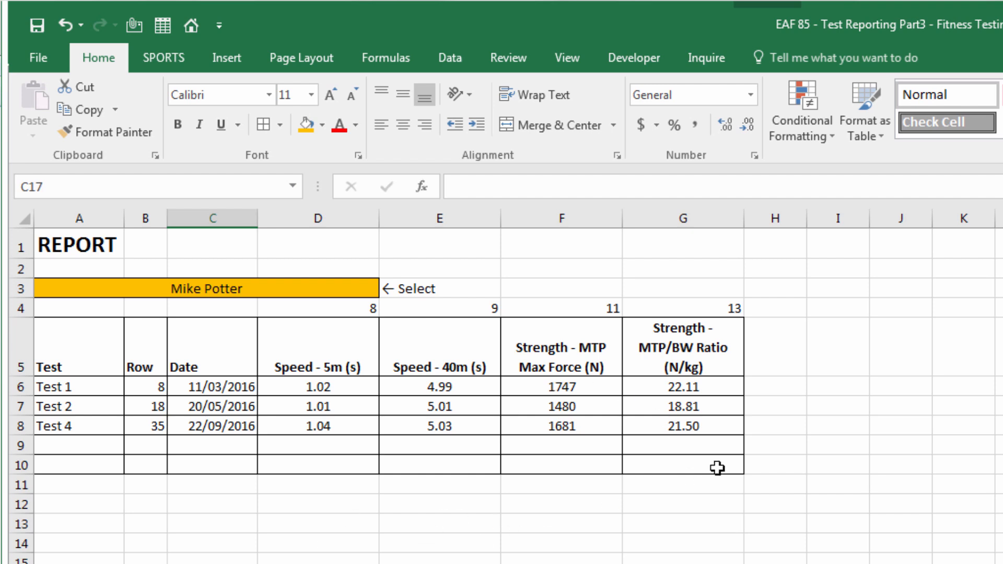
# Enter the label 'Position' in F3
pyautogui.click(552, 287)
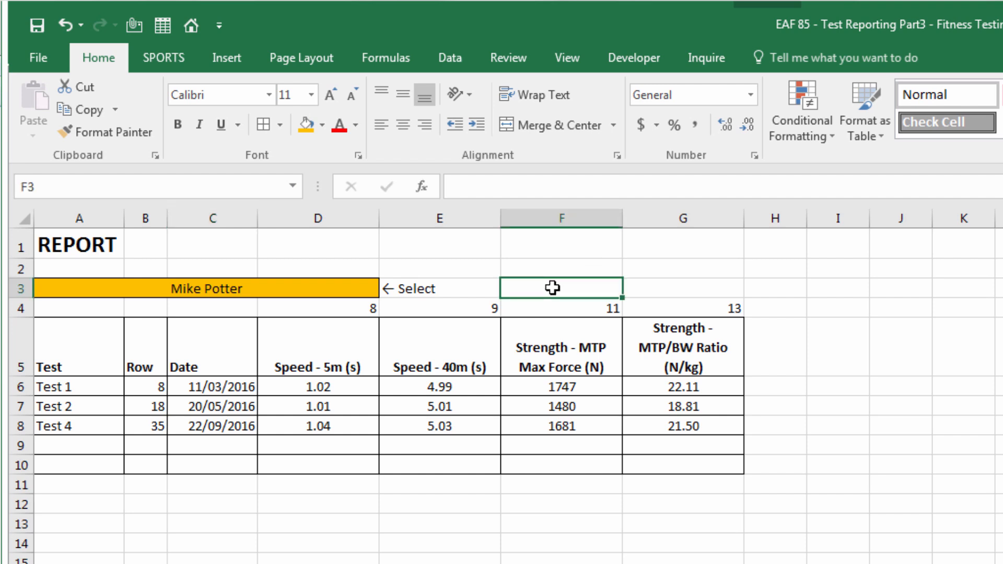
pyautogui.write('Position')
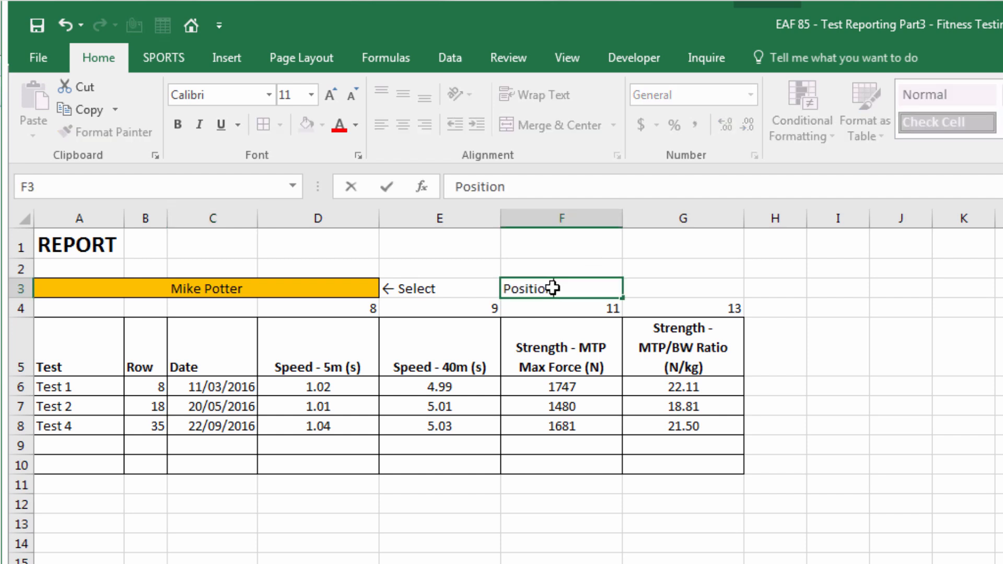
pyautogui.press('Tab')
# In G3, look up A3's position with =INDEX(TBLDatabase[Position],MATCH(A3,TBLDatabase[Athlete Name],0)), showing Midfield
pyautogui.write('=')
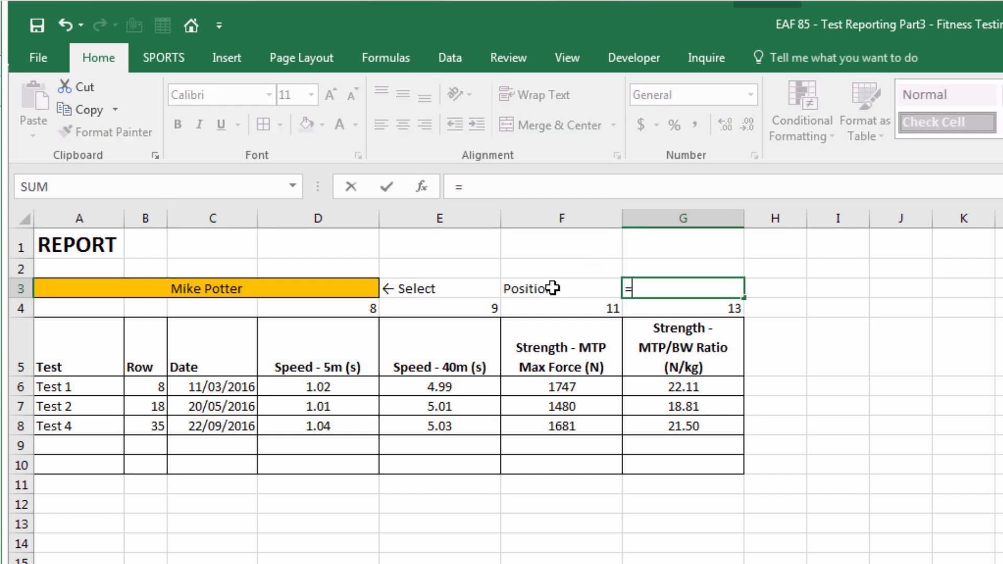
pyautogui.write('index(tbl')
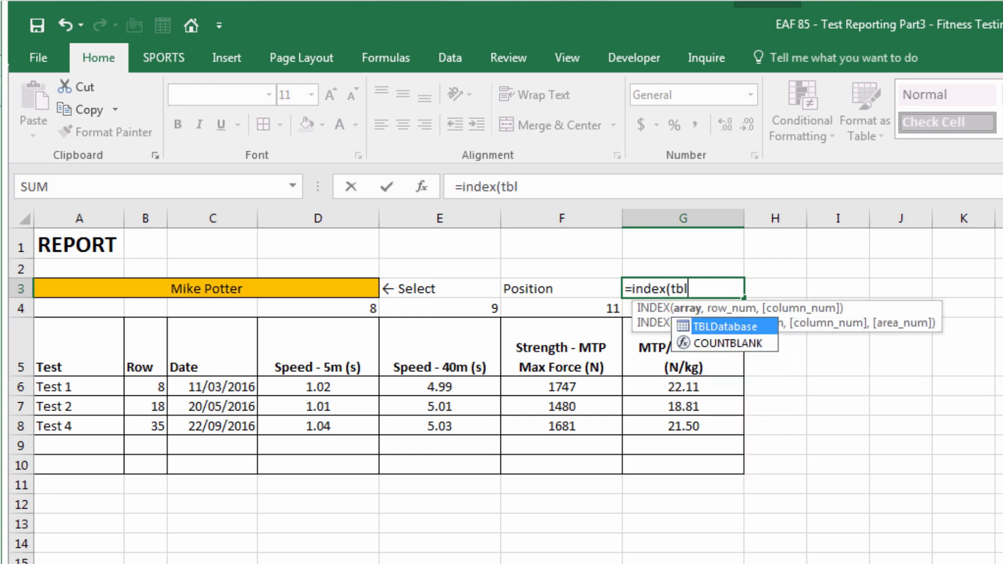
pyautogui.press('Tab')
pyautogui.write('[')
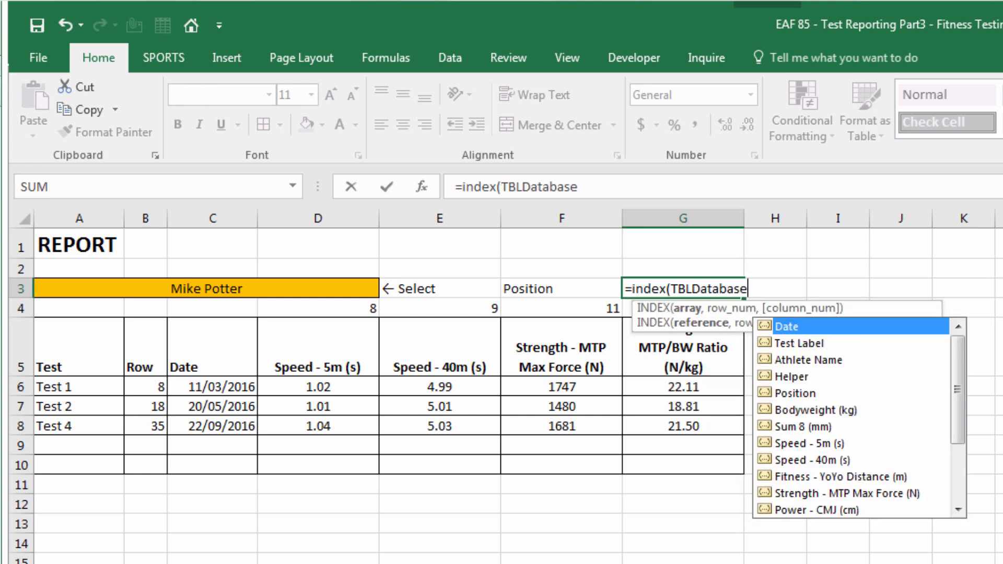
pyautogui.press('Down')
pyautogui.press('Down')
pyautogui.press('Down')
pyautogui.press('Down')
pyautogui.press('Tab')
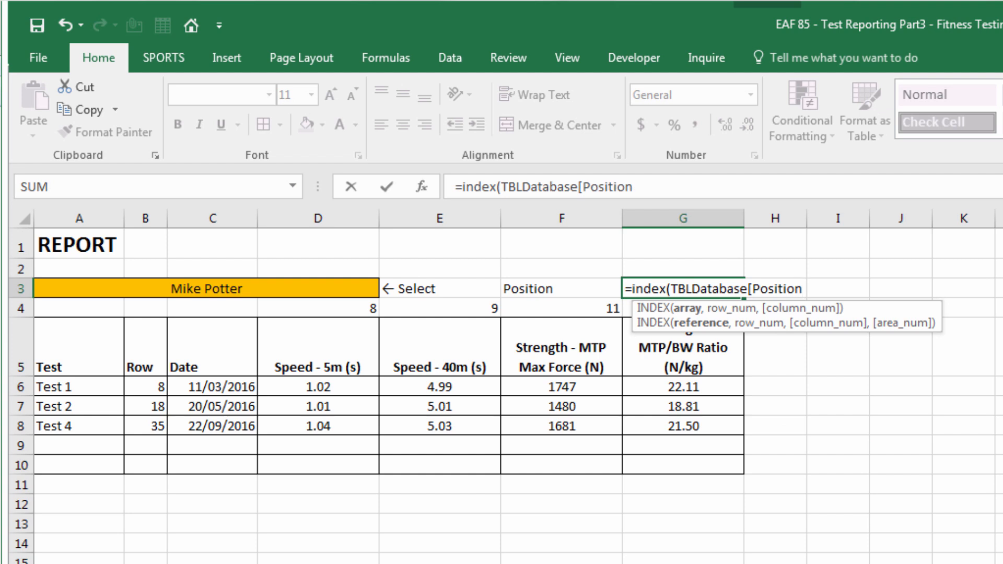
pyautogui.write('],match(')
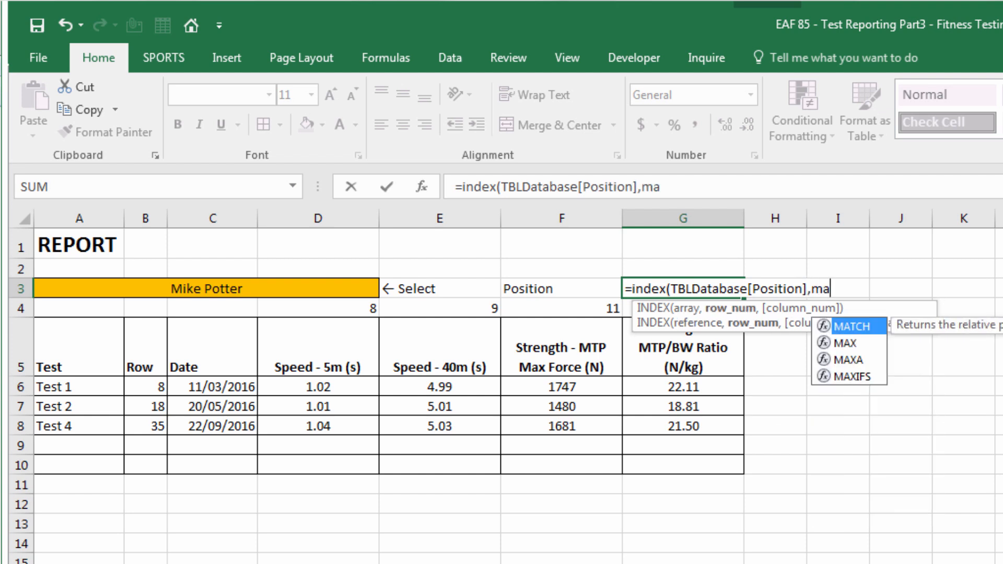
pyautogui.click(115, 289)
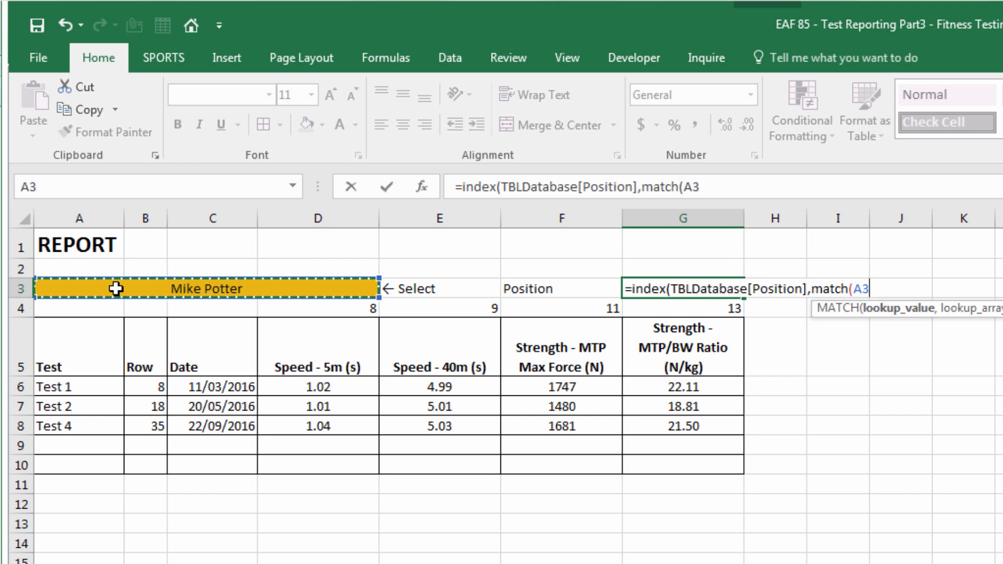
pyautogui.write(',tbl')
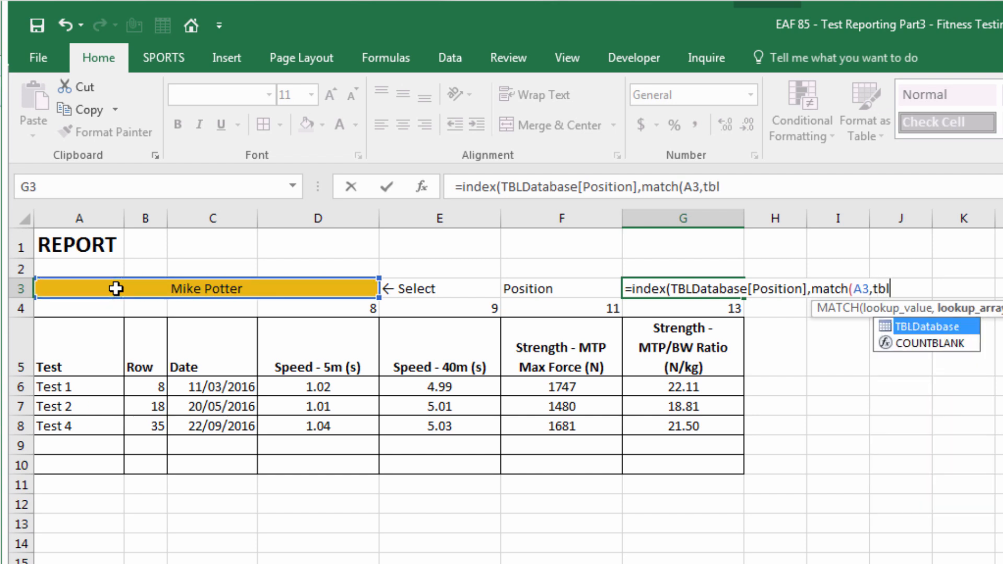
pyautogui.press('Tab')
pyautogui.write('[')
pyautogui.press('Down')
pyautogui.press('Down')
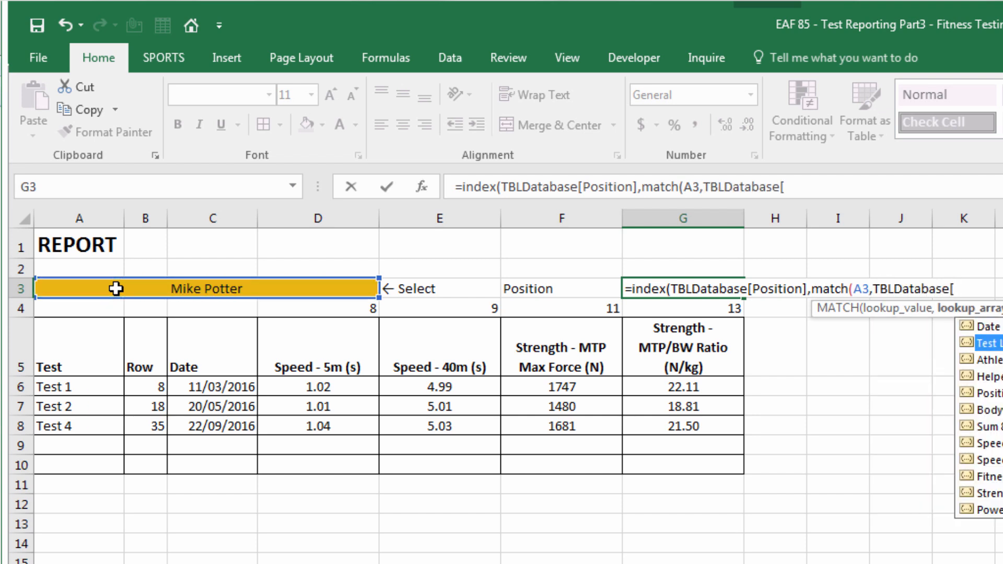
pyautogui.press('Tab')
pyautogui.write('],')
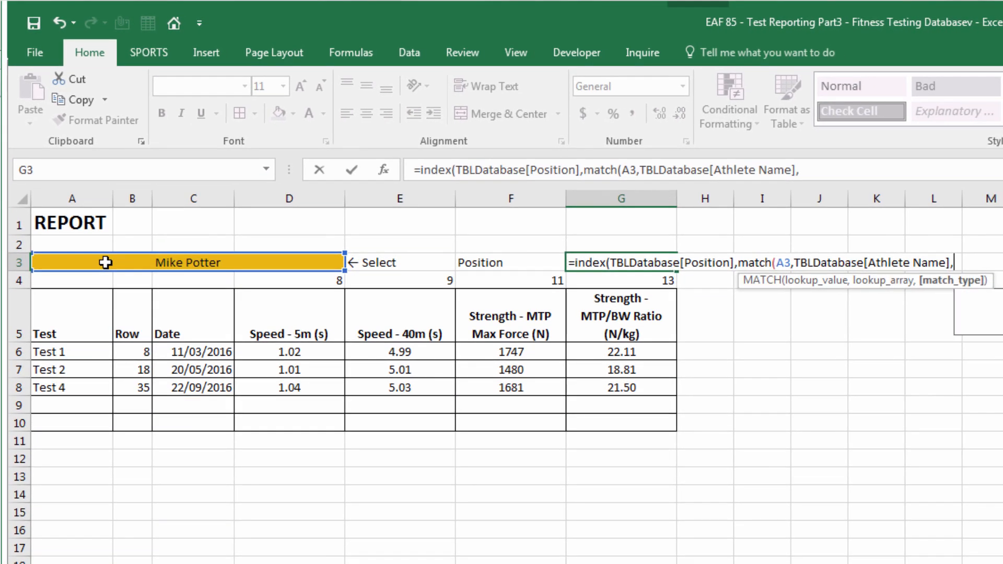
pyautogui.write('0))')
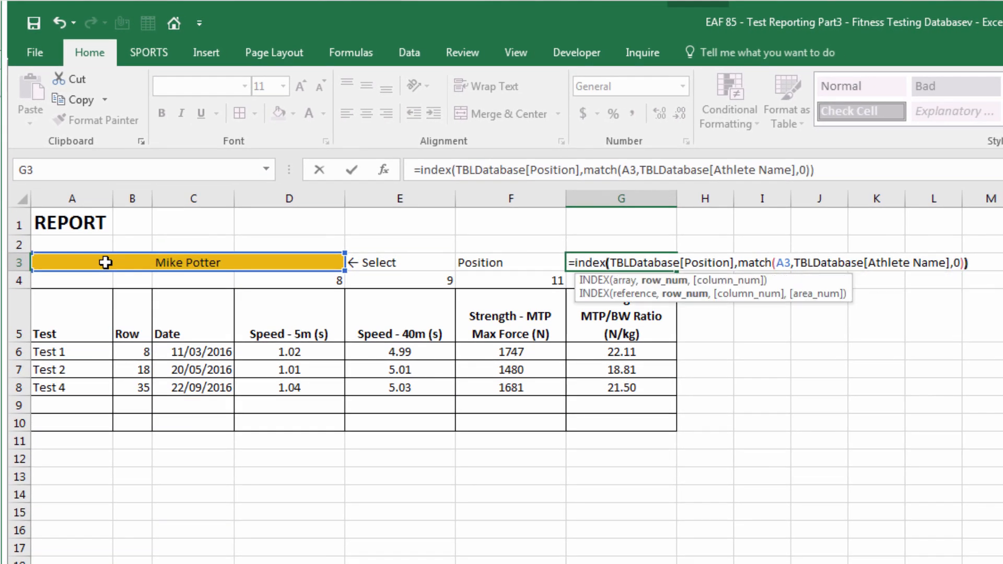
pyautogui.press('Return')
pyautogui.press('Left')
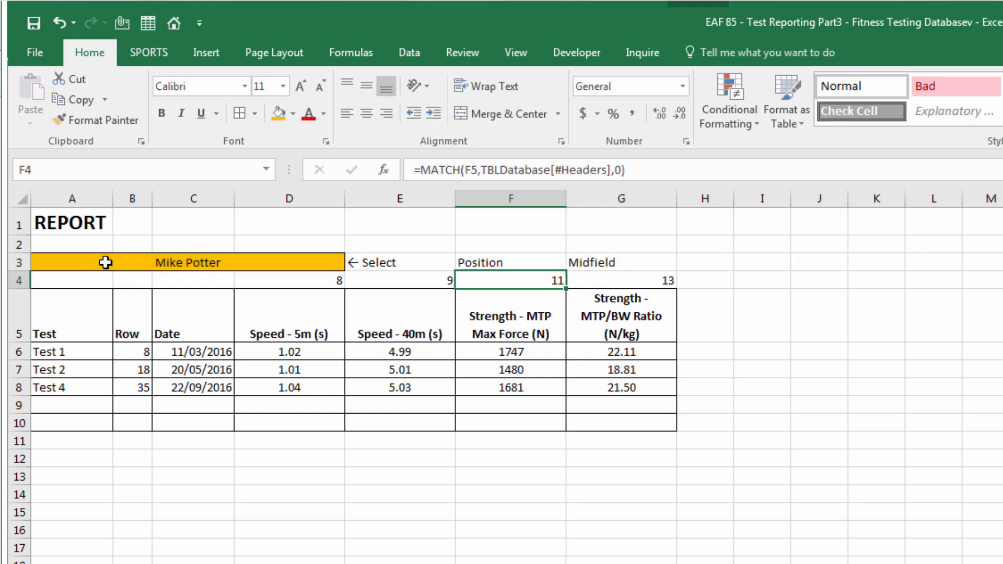
# Choose different athletes from the A3 drop-down so the position updates to Defender
pyautogui.click(481, 265)
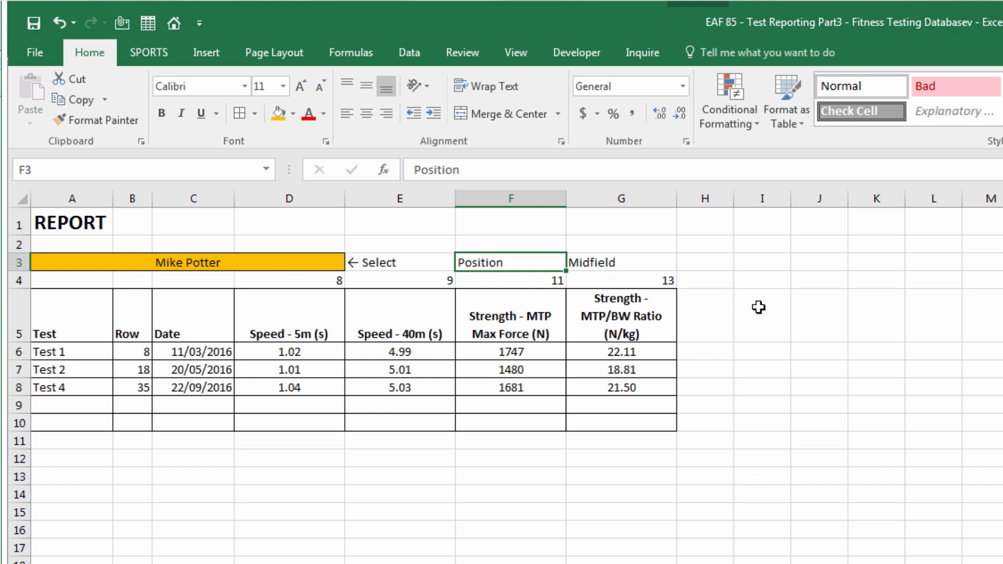
pyautogui.click(323, 268)
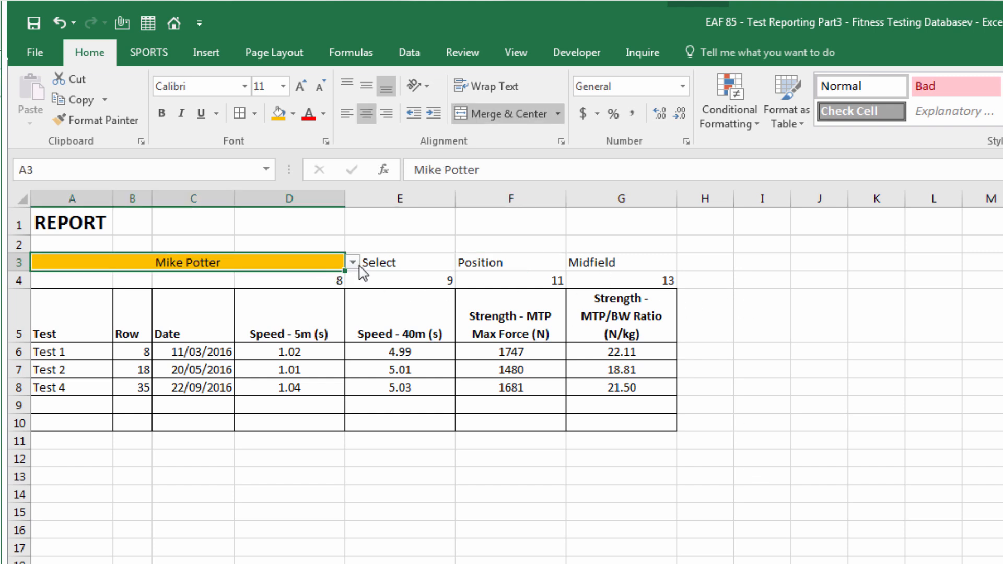
pyautogui.click(353, 262)
pyautogui.click(287, 293)
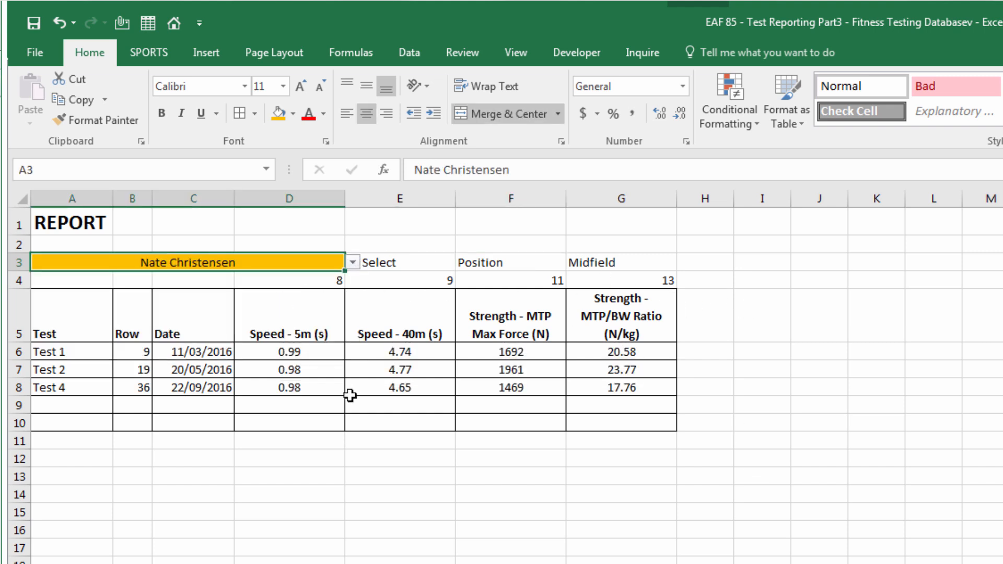
pyautogui.click(353, 262)
pyautogui.scroll(2, 351, 277)
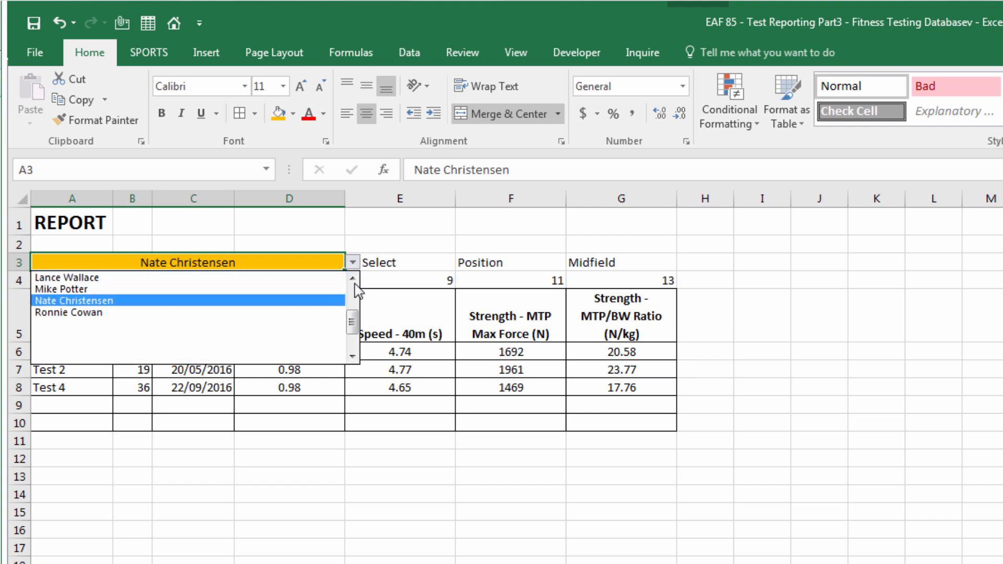
pyautogui.click(280, 278)
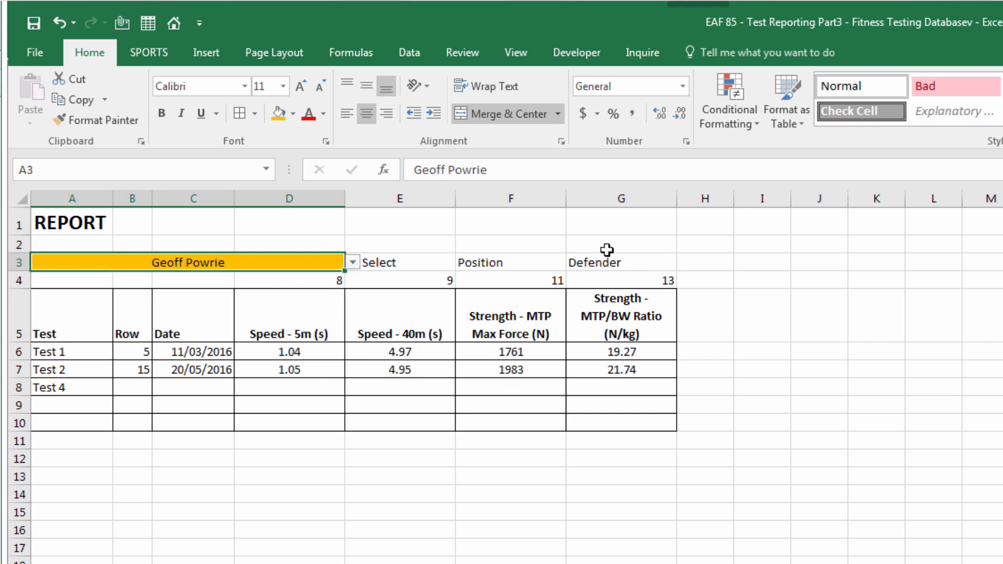
# Make the Position label in F3 bold and add borders around F3:G3
pyautogui.click(548, 261)
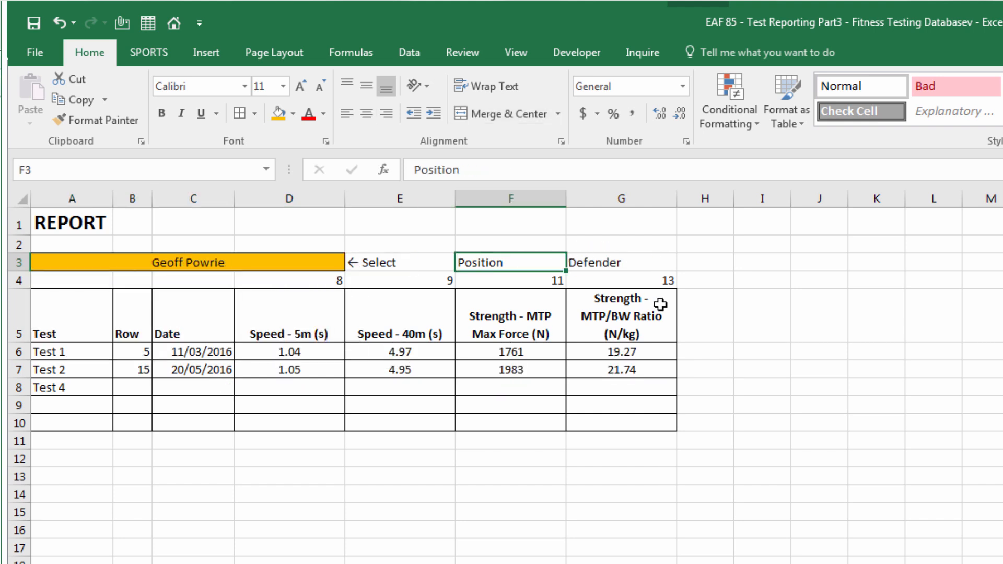
pyautogui.click(161, 119)
pyautogui.moveTo(503, 262); pyautogui.dragTo(609, 262)
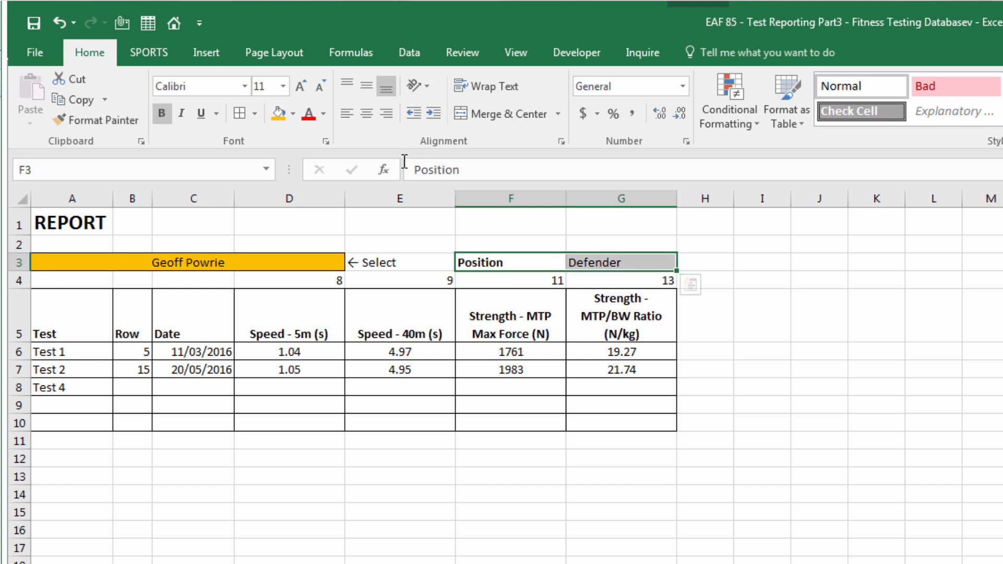
pyautogui.click(241, 116)
pyautogui.click(72, 459)
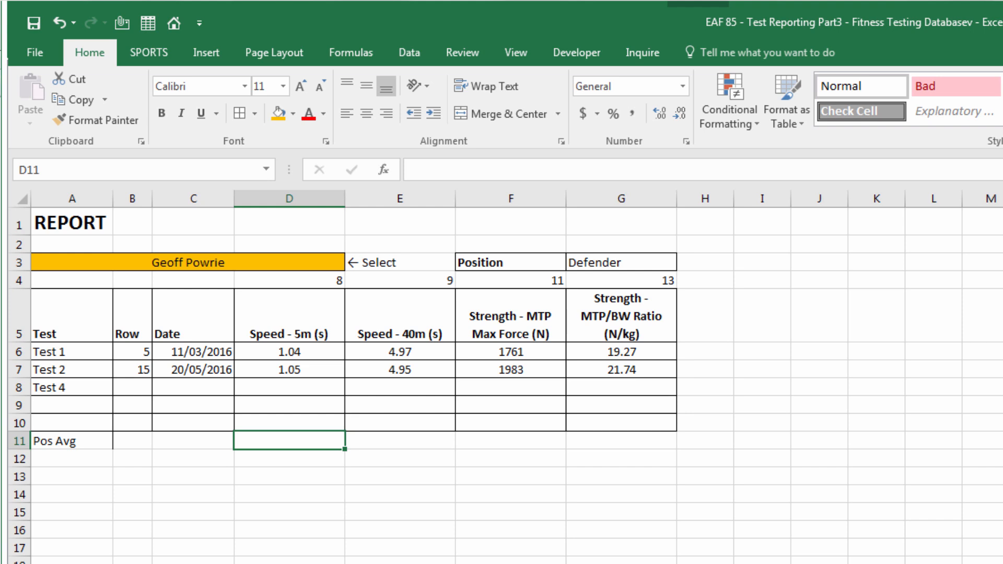
# Start an AVERAGEIF in D11 with TBLDatabase[Position] as range and absolute $G$3 as criteria
pyautogui.write('=a')
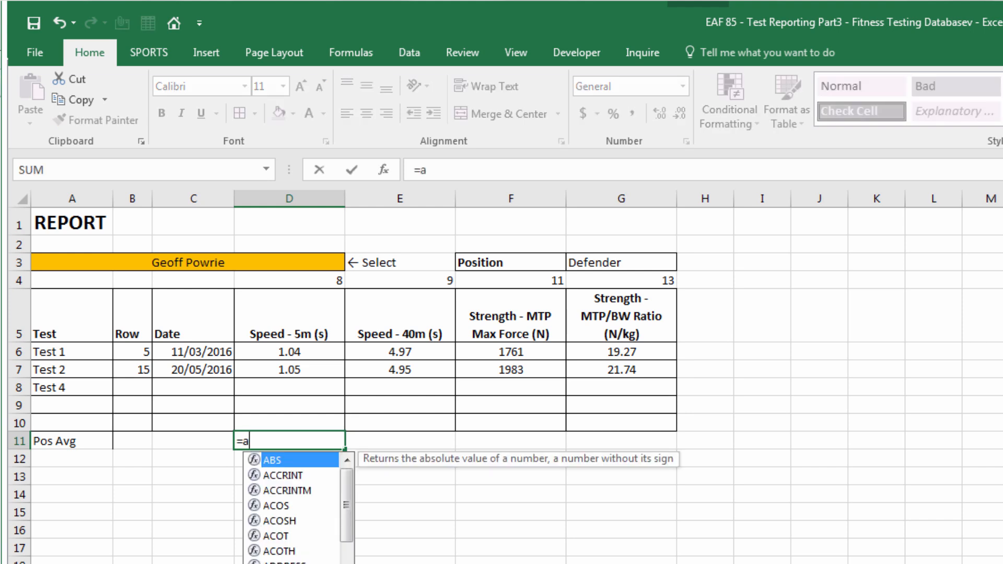
pyautogui.write('verageif(')
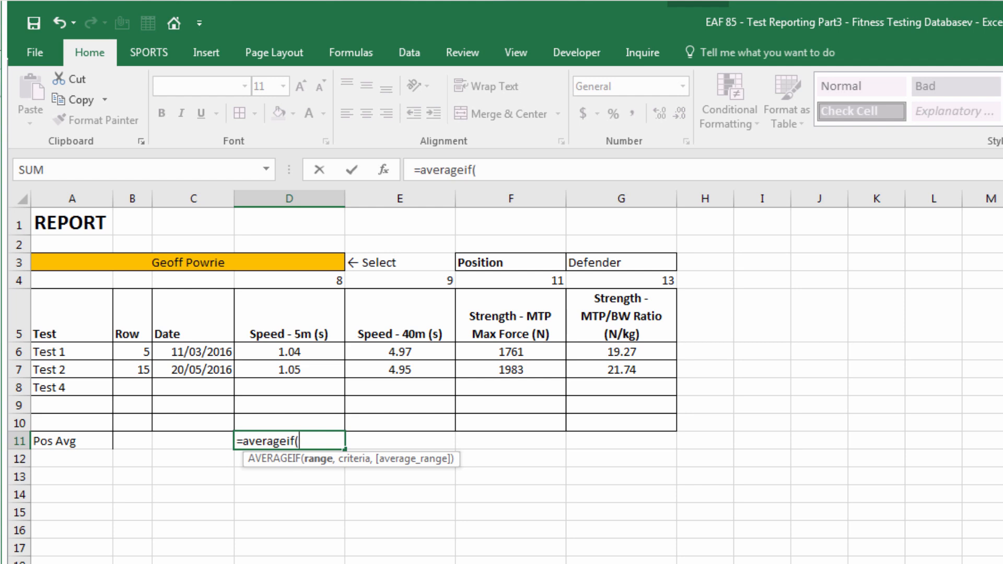
pyautogui.write('tbl')
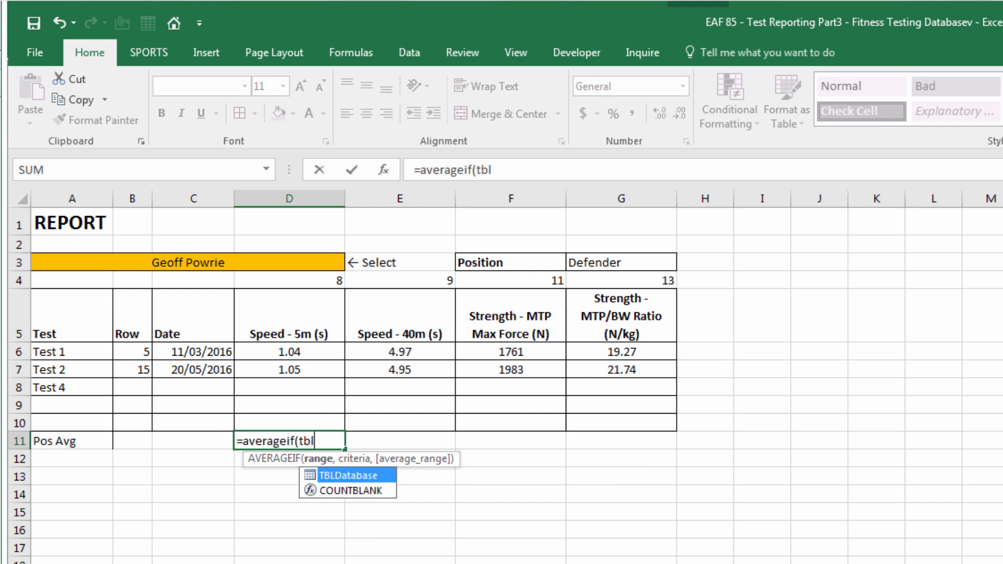
pyautogui.press('Tab')
pyautogui.write('[')
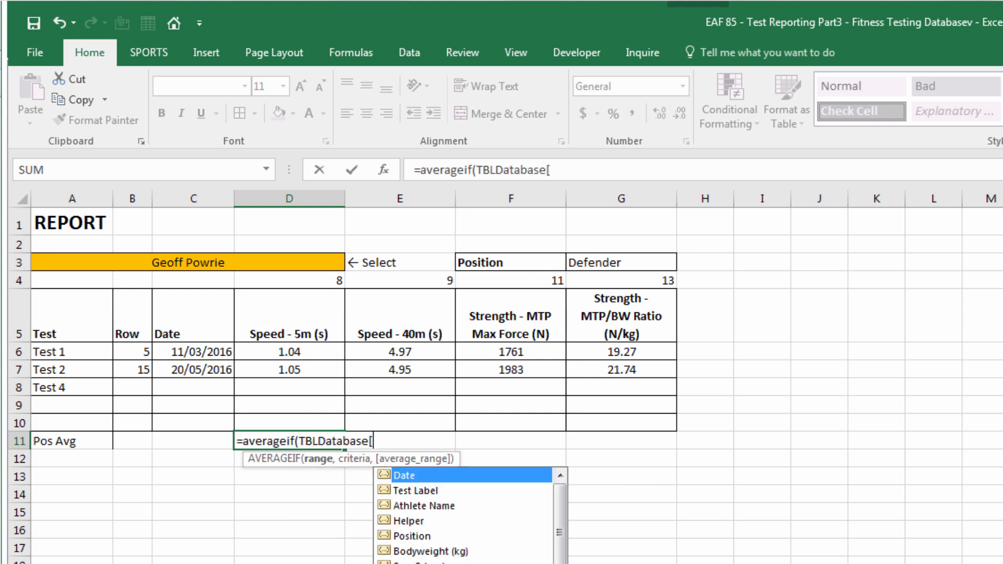
pyautogui.press('Down')
pyautogui.press('Down')
pyautogui.press('Down')
pyautogui.press('Down')
pyautogui.press('Tab')
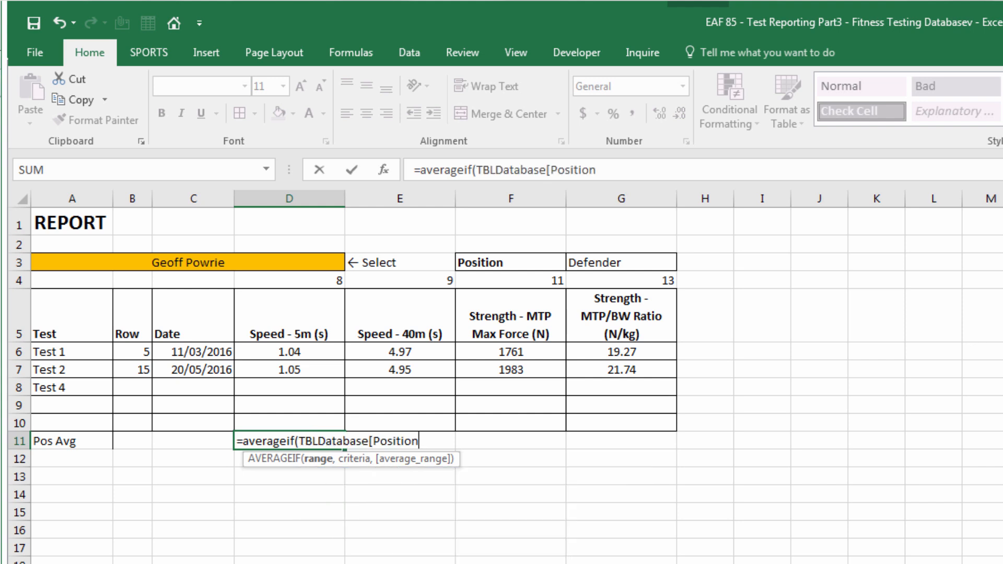
pyautogui.write('],')
pyautogui.click(597, 264)
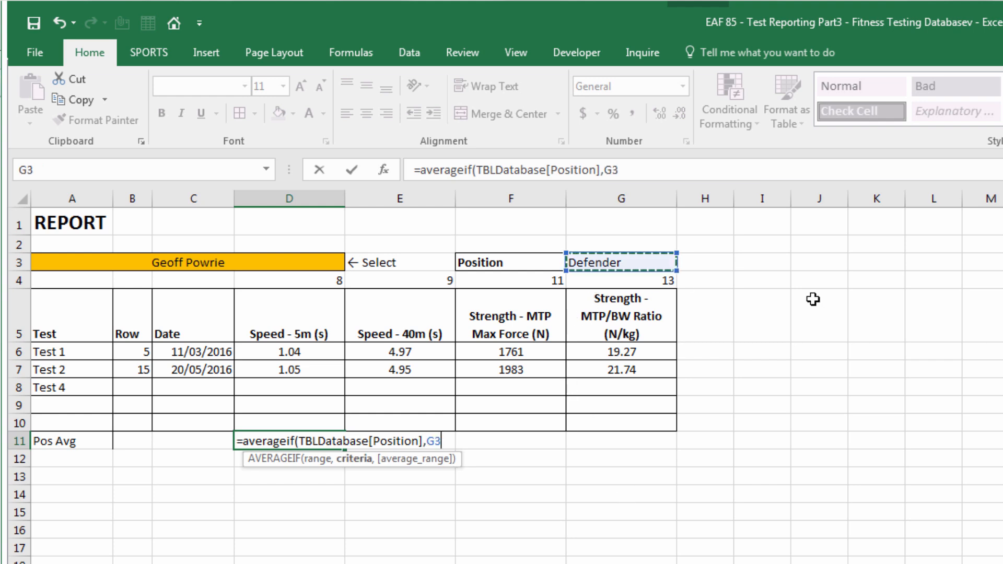
pyautogui.press('F4')
# Finish it with INDEX(TBLDatabase,,D$4) as average range, giving 1.03 for Defenders
pyautogui.write(',')
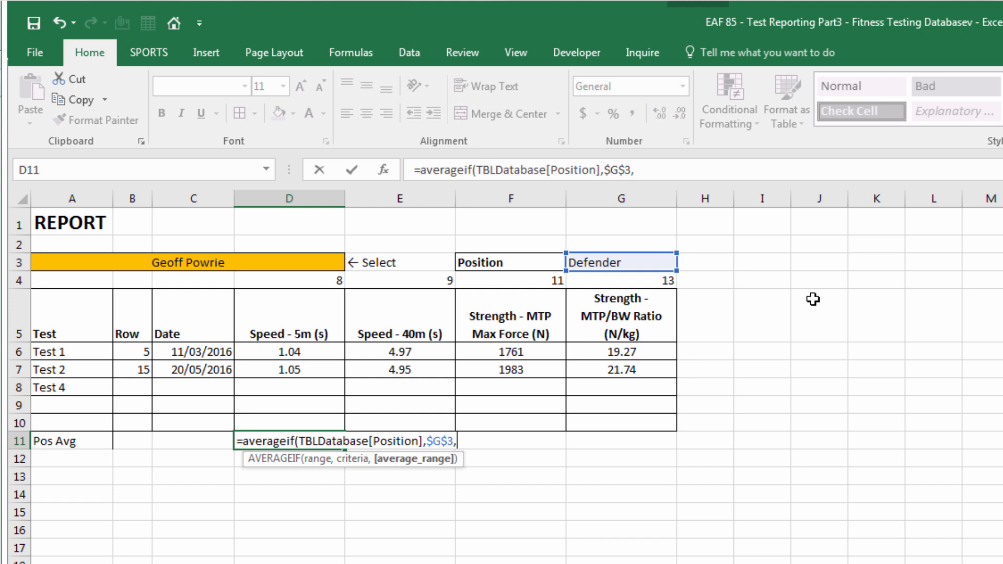
pyautogui.write('index(')
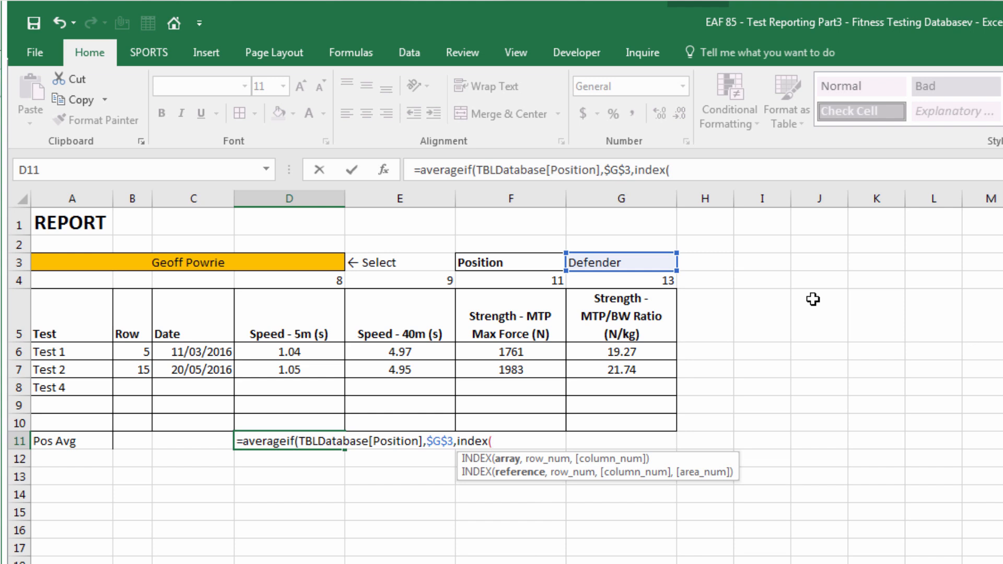
pyautogui.write('tbl')
pyautogui.press('Tab')
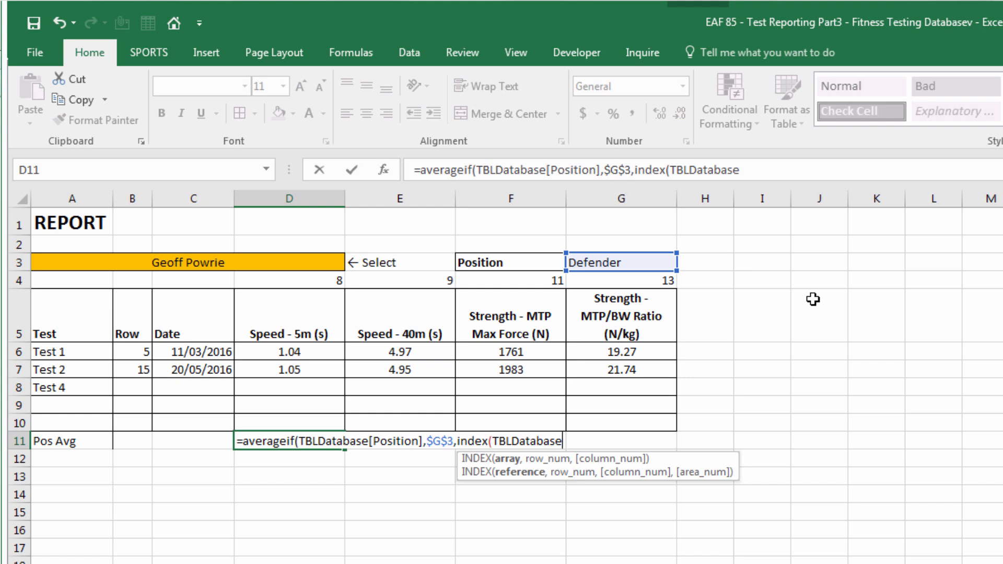
pyautogui.write(',,')
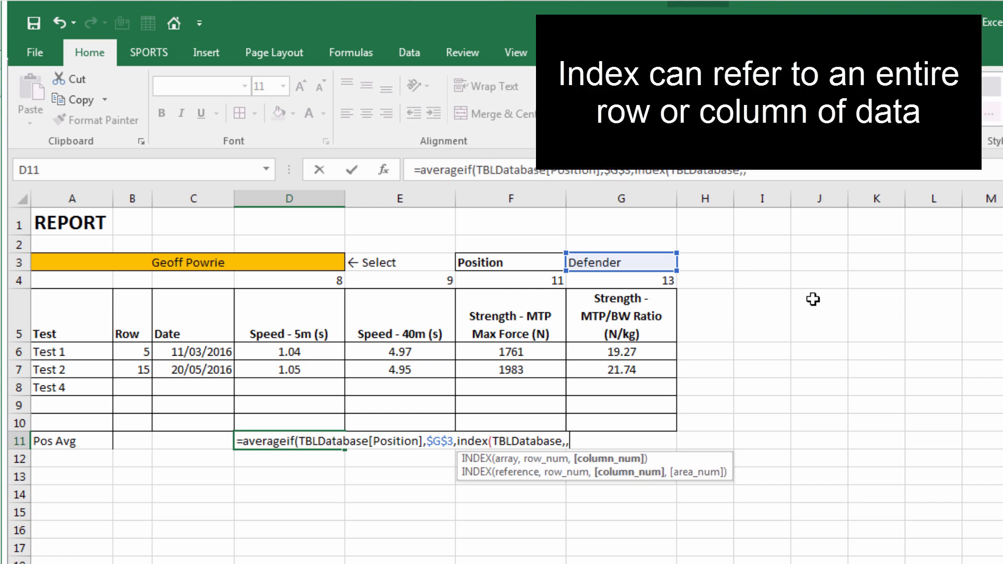
pyautogui.click(293, 280)
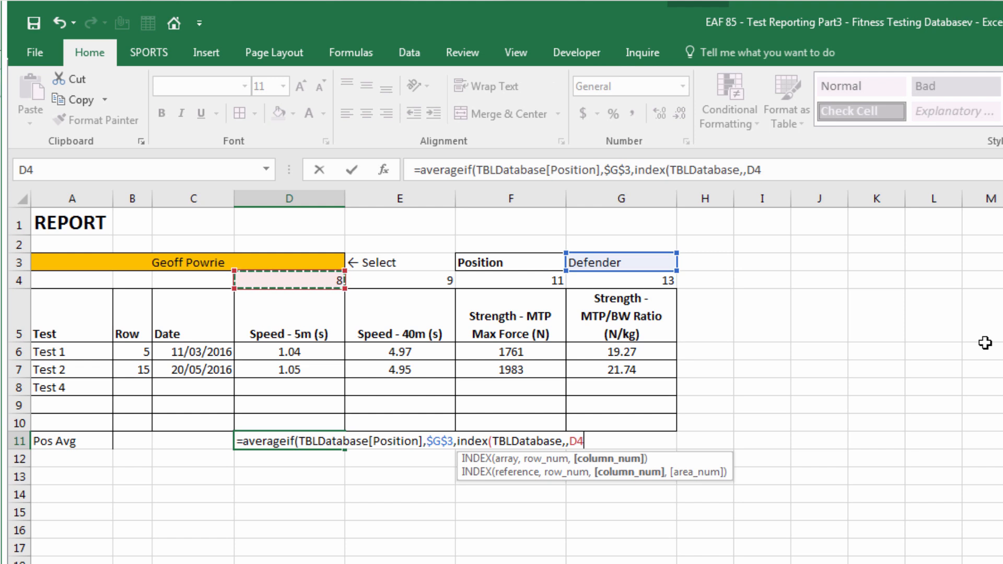
pyautogui.press('F4')
pyautogui.press('F4')
pyautogui.write(')')
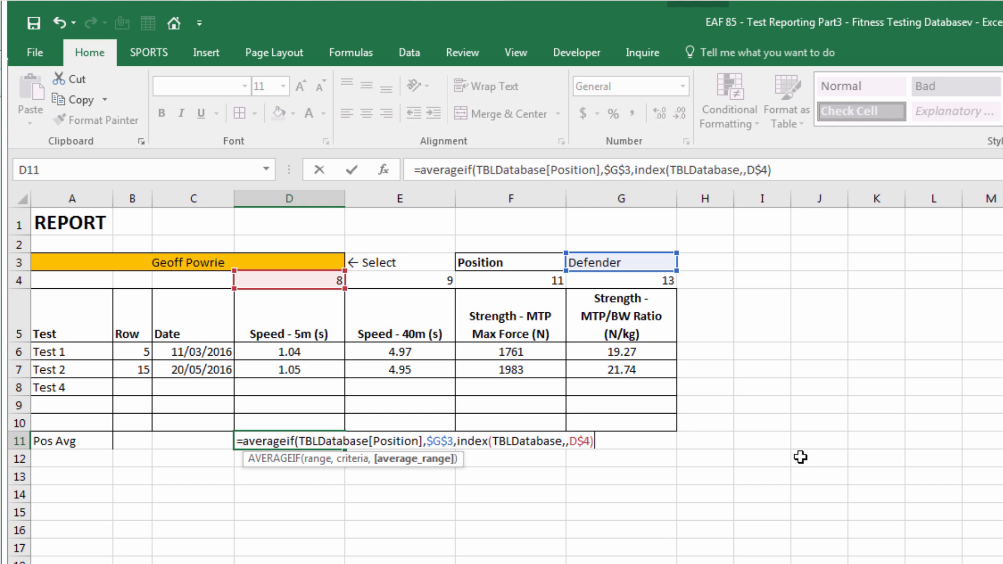
pyautogui.write(')')
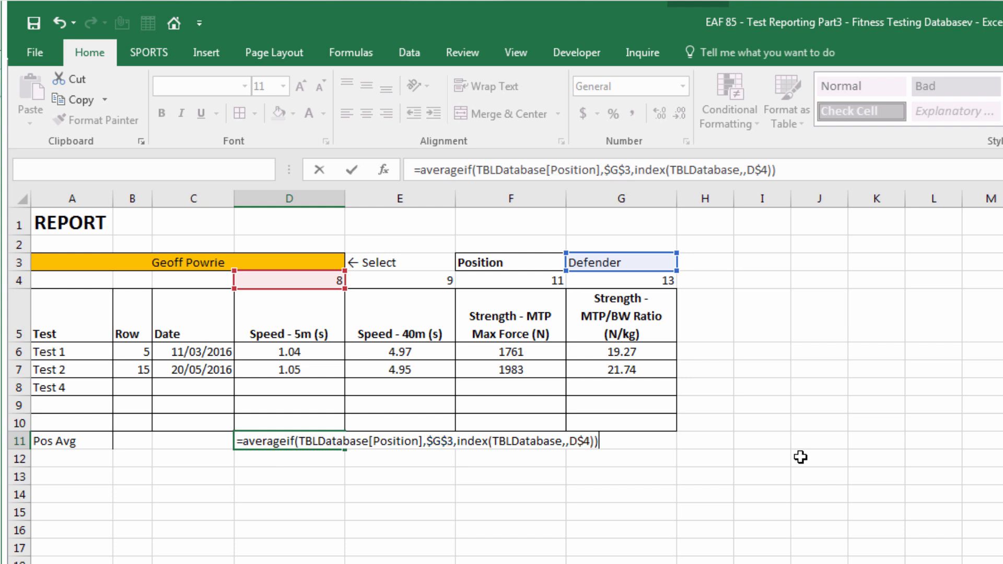
pyautogui.press('Return')
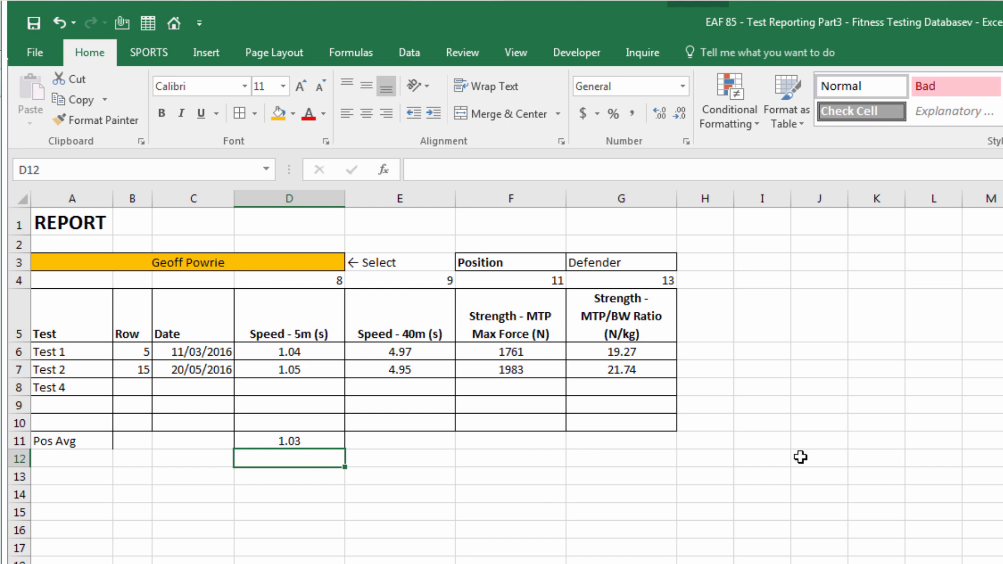
pyautogui.click(284, 443)
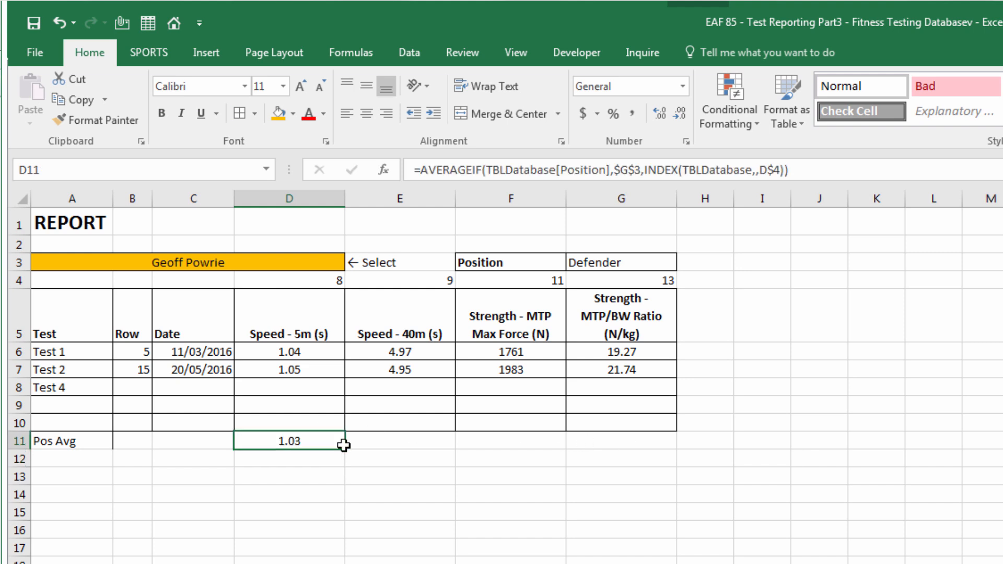
# Copy the D11 average into E11:G11 and put borders around A11:G11
pyautogui.hotkey('ctrl', 'c')
pyautogui.moveTo(392, 441); pyautogui.dragTo(596, 439)
pyautogui.hotkey('ctrl', 'v')
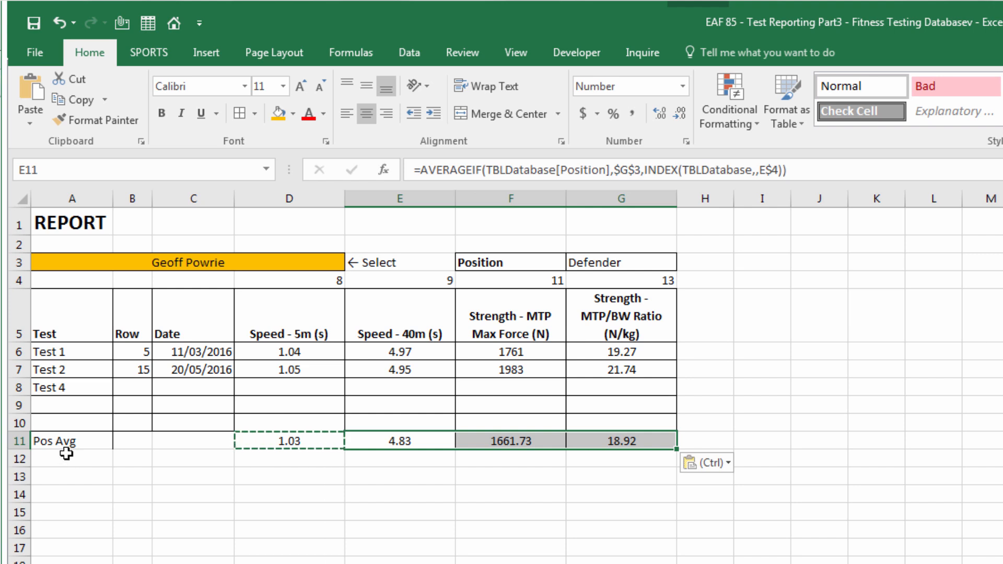
pyautogui.moveTo(47, 440); pyautogui.dragTo(647, 445)
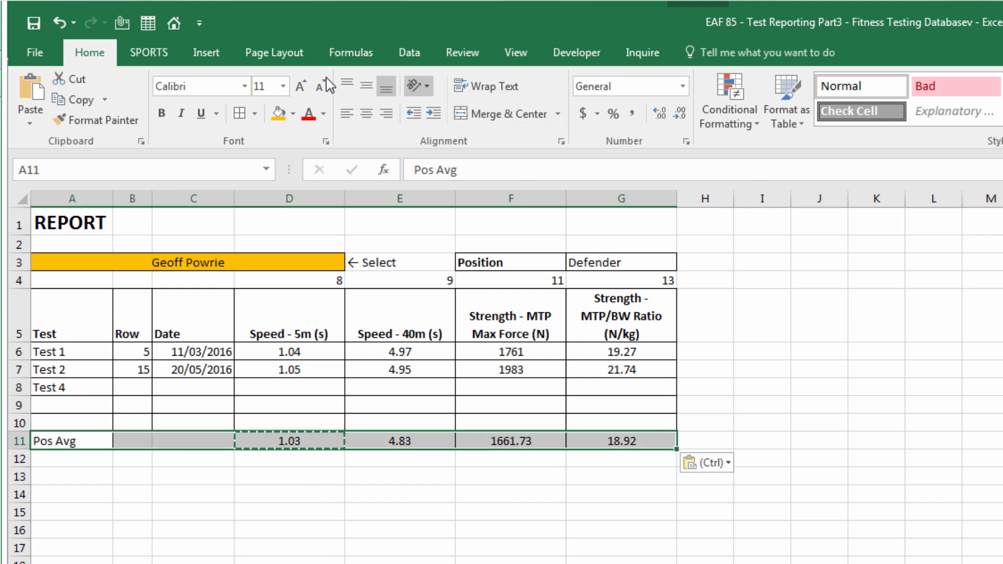
pyautogui.click(239, 114)
pyautogui.click(125, 525)
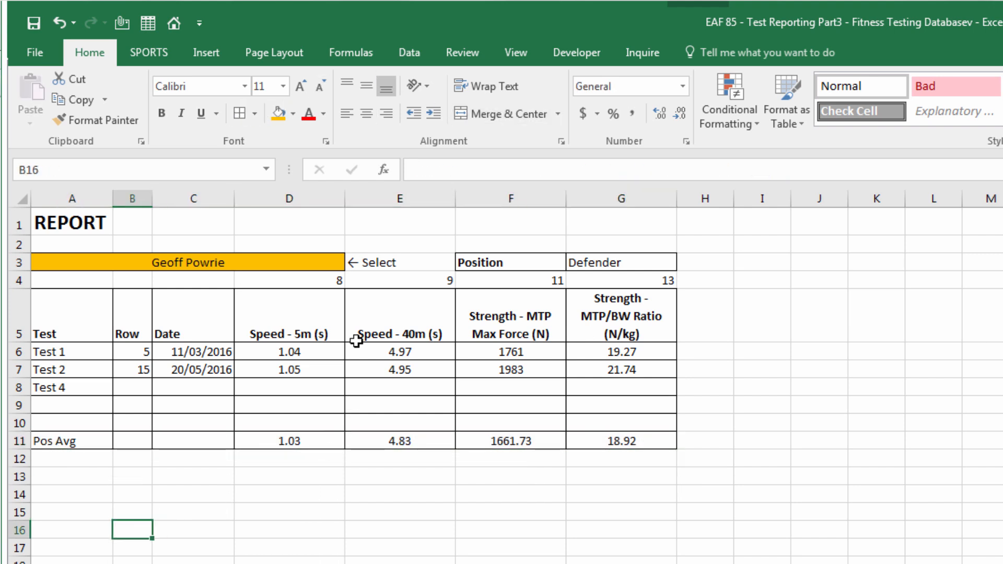
# Switch column E's heading in E5 to Bodyweight (kg)
pyautogui.click(413, 331)
pyautogui.click(463, 334)
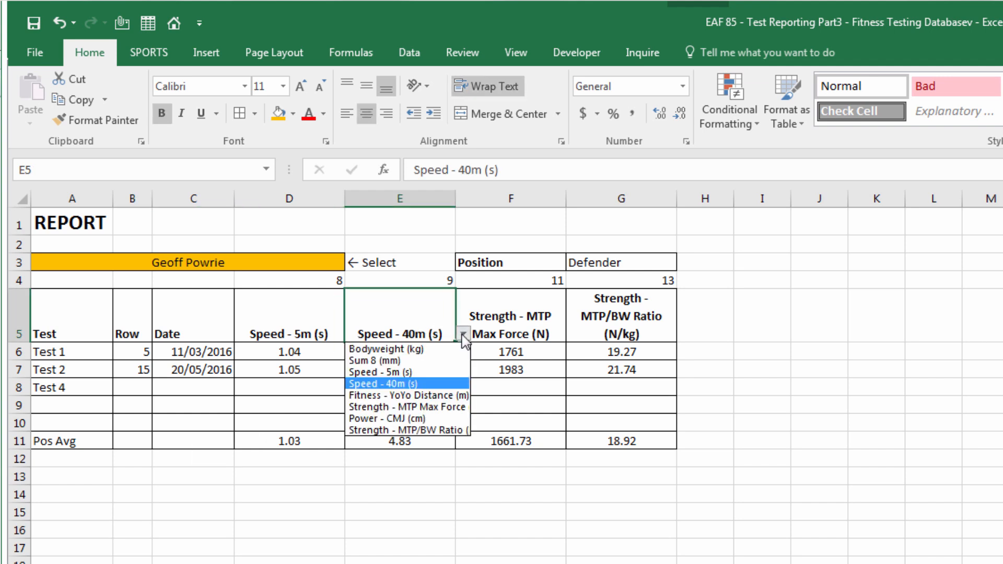
pyautogui.click(450, 350)
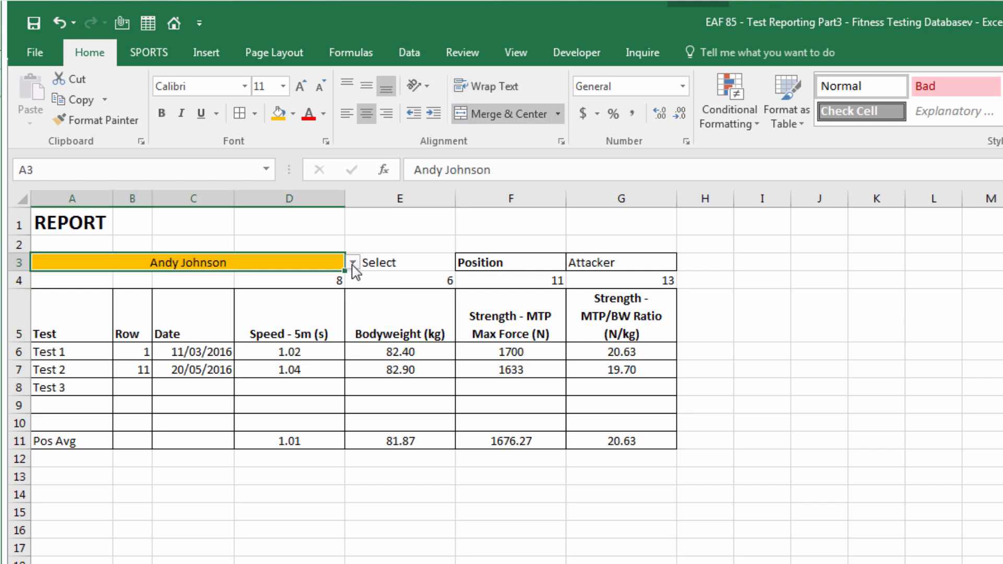
# Select a different athlete in A3 and set A9 to Test 4
pyautogui.click(353, 263)
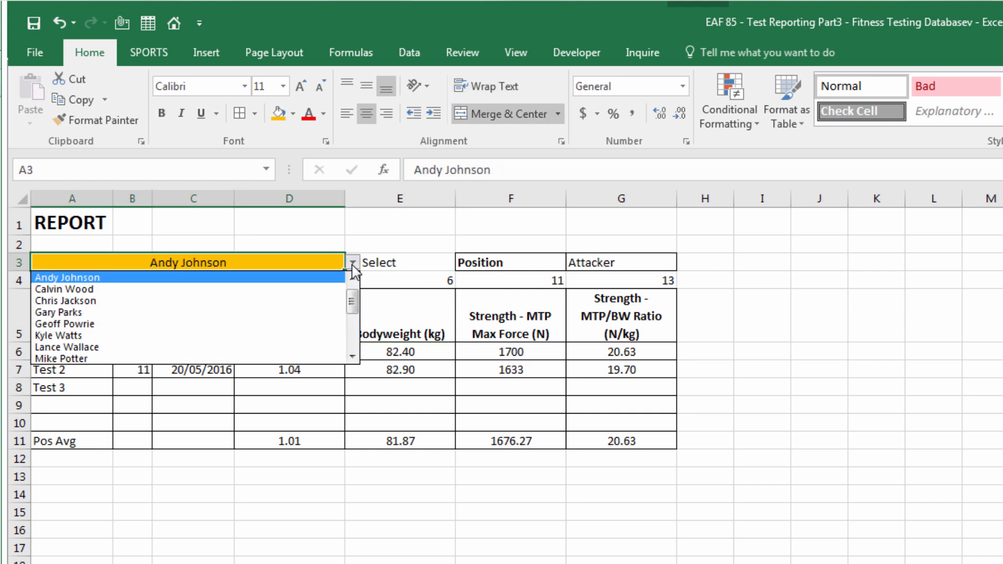
pyautogui.click(235, 289)
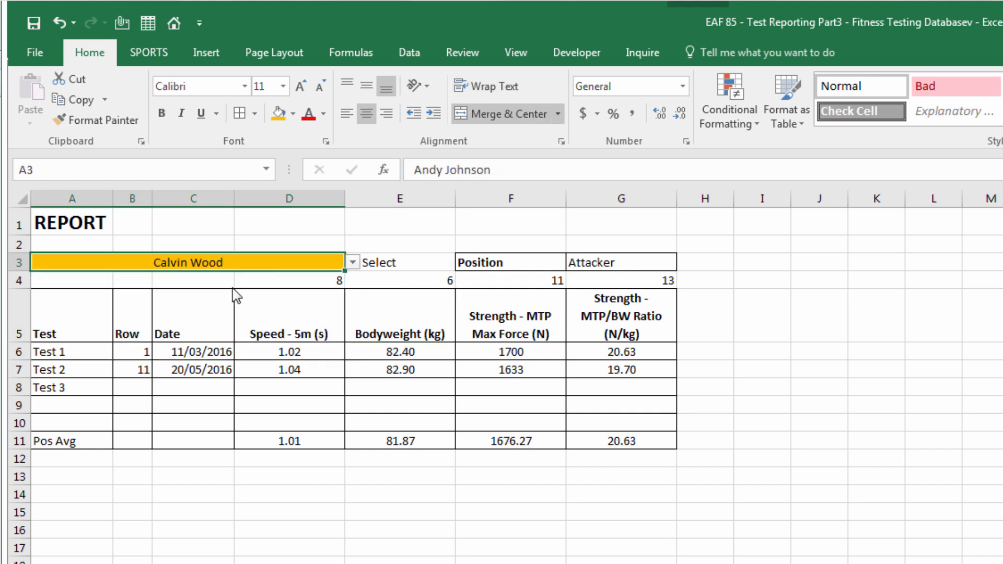
pyautogui.click(88, 398)
pyautogui.click(121, 405)
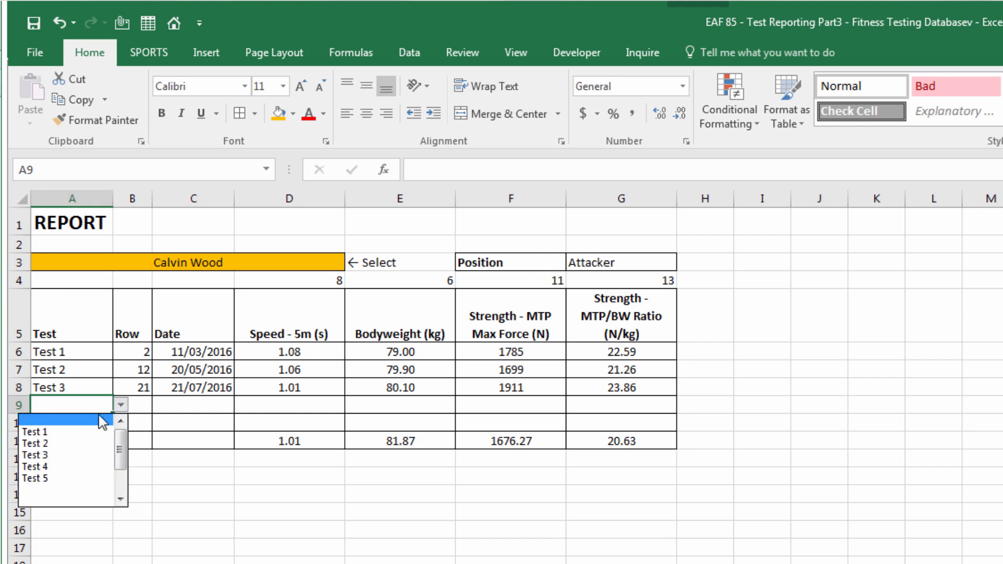
pyautogui.click(58, 467)
pyautogui.click(60, 514)
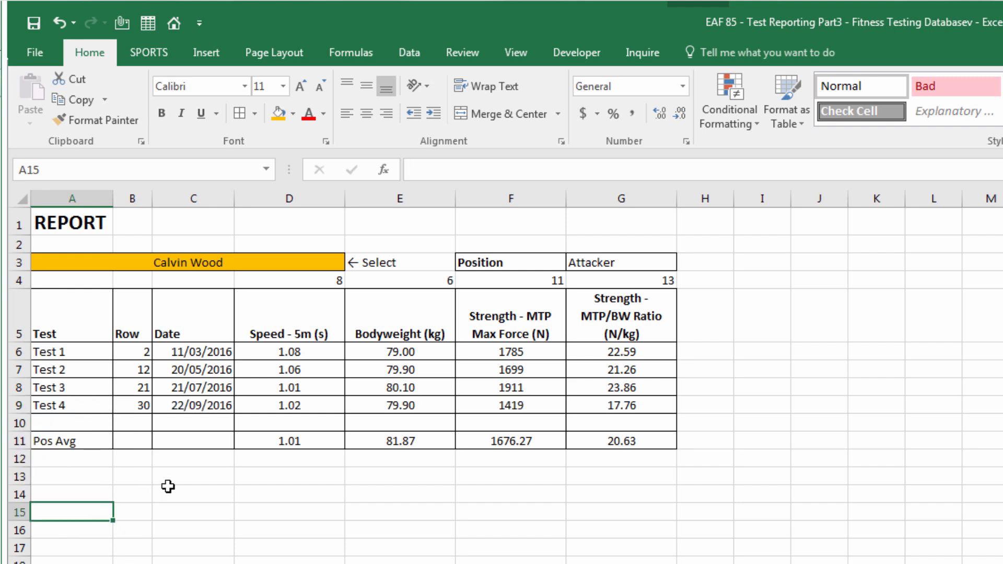